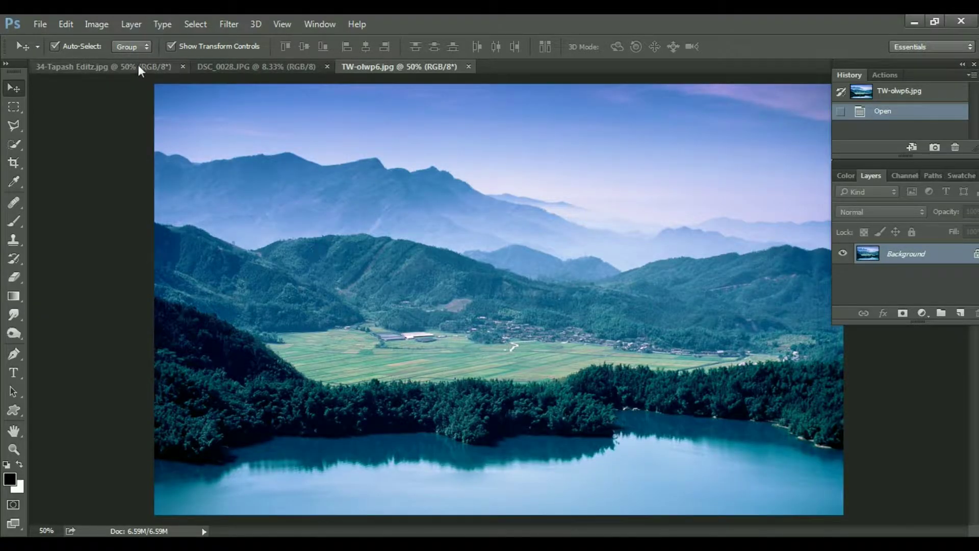
Browse the open cliff, man and mountain-lake photos.
click(138, 64)
click(204, 63)
click(415, 66)
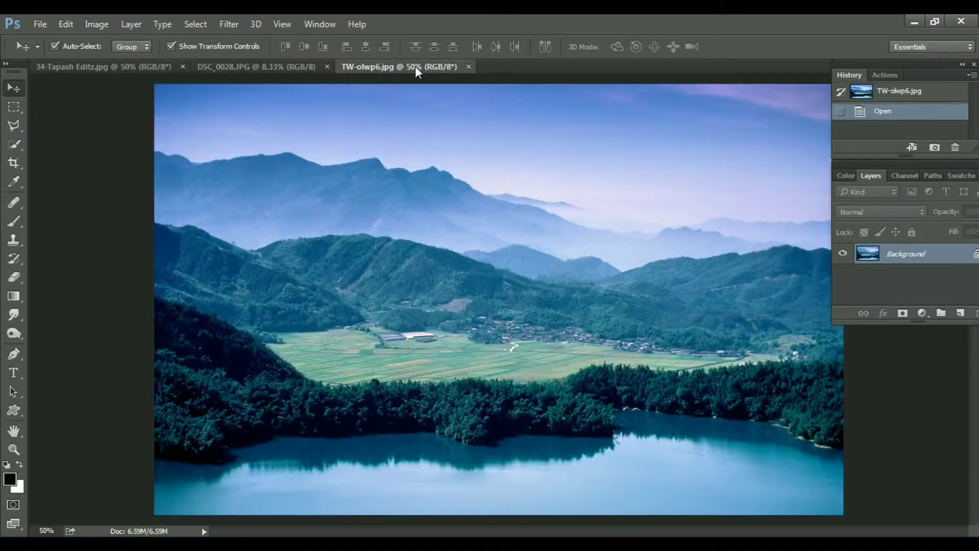
Return to the cliff photo and start a new International Paper document.
click(102, 66)
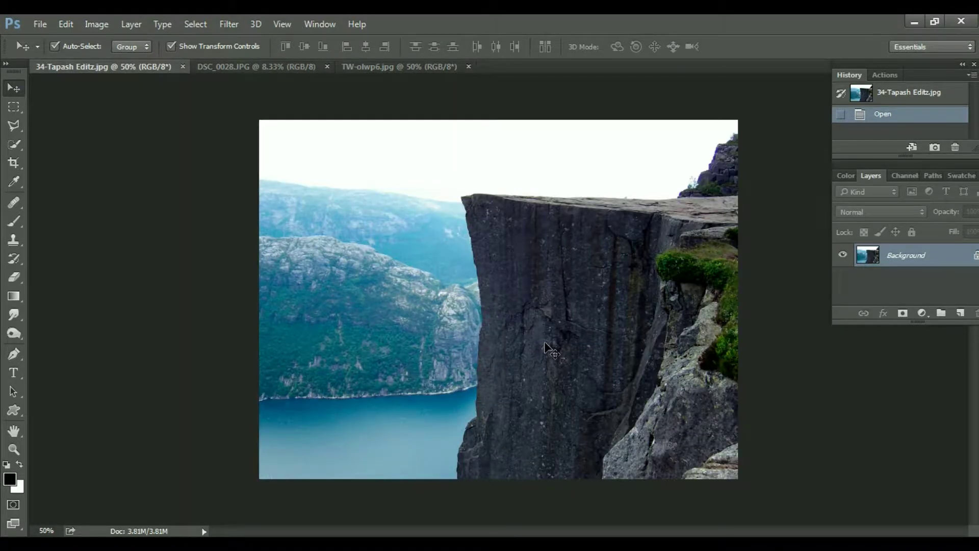
key(ctrl+n)
click(416, 163)
Create the blank A4 document, checking Canvas Size without changing it.
click(420, 179)
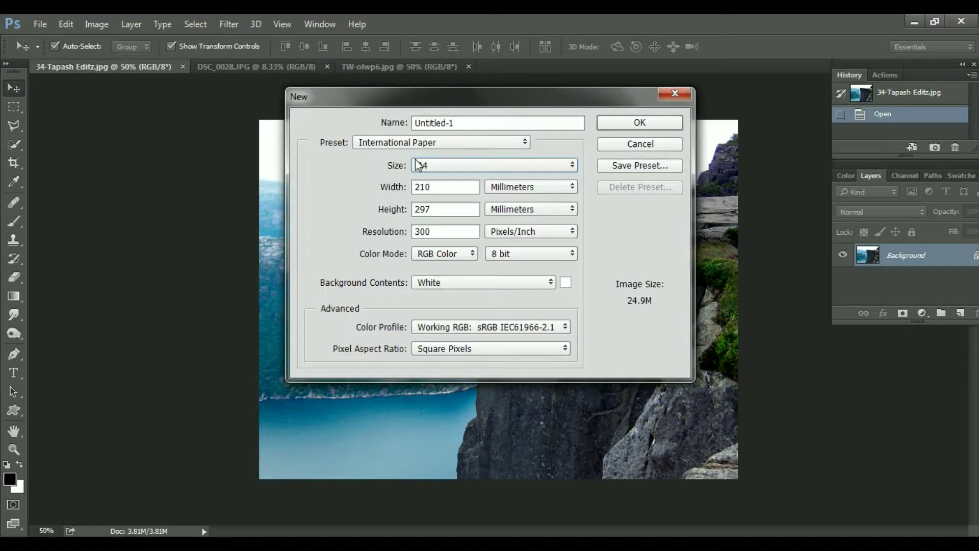
key(Return)
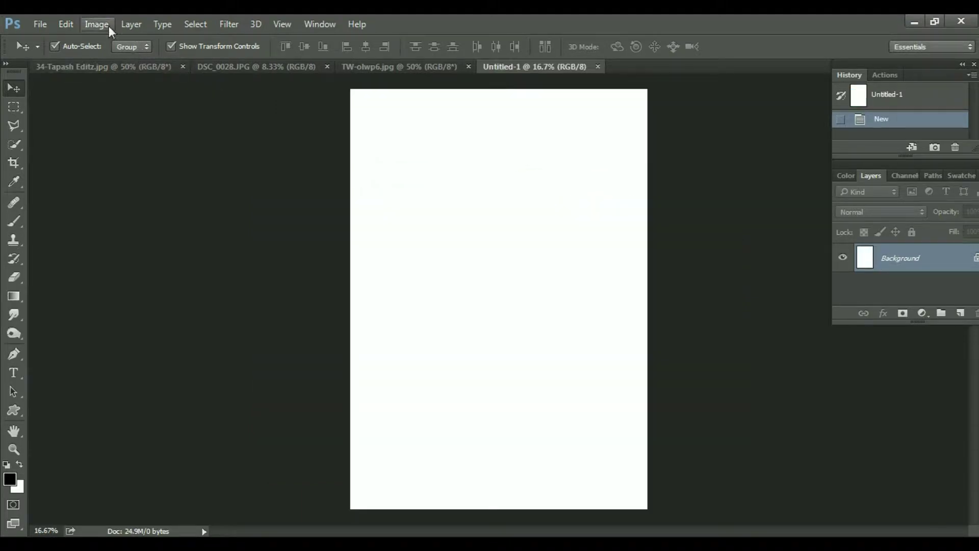
click(102, 24)
click(127, 140)
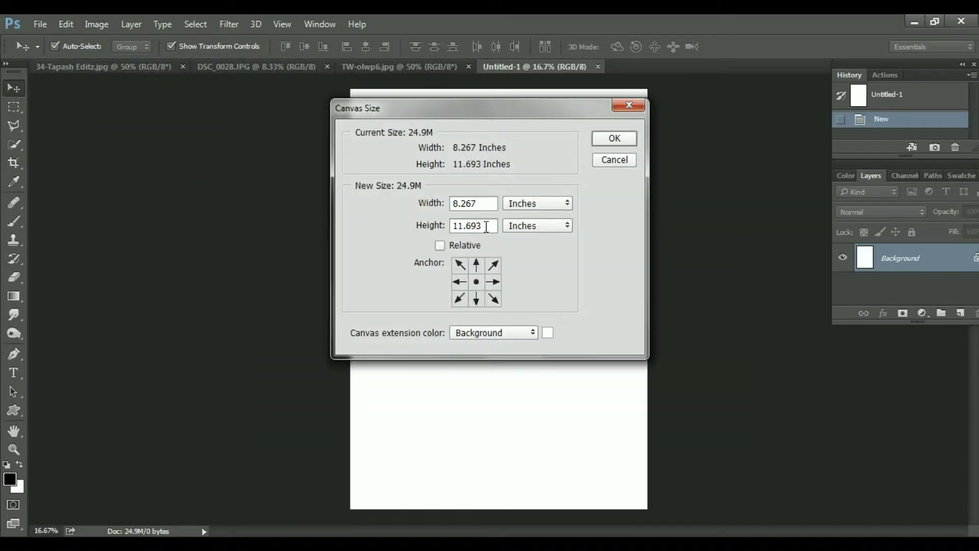
key(Escape)
Rotate the canvas 90° counter-clockwise to landscape and drag the cliff photo onto it.
click(96, 24)
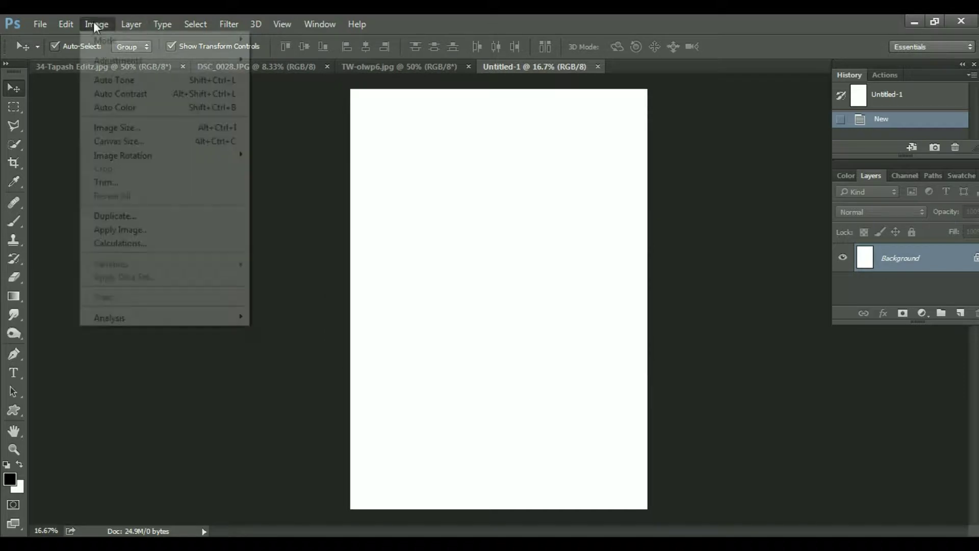
mouse_move(123, 156)
click(294, 182)
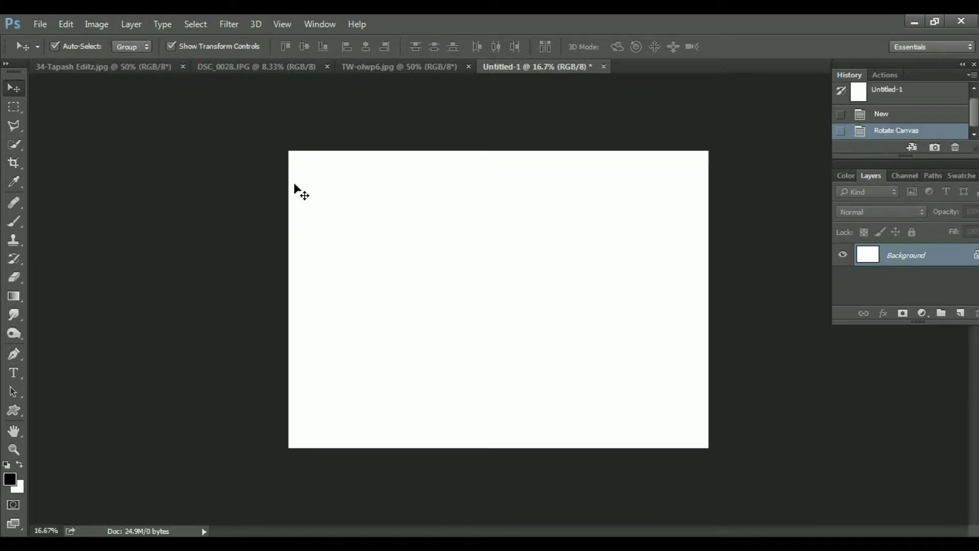
click(141, 66)
mouse_move(363, 157)
mouse_down()
mouse_move(503, 70)
mouse_move(436, 298)
mouse_up()
Zoom in on the placed cliff layer and settle on the Magic Wand tool.
key(ctrl+plus)
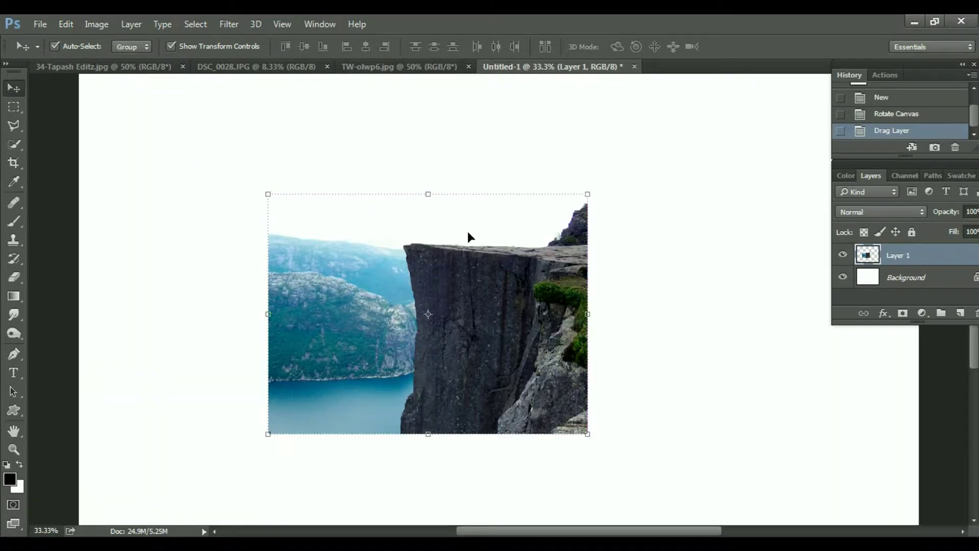
key(w)
key(e)
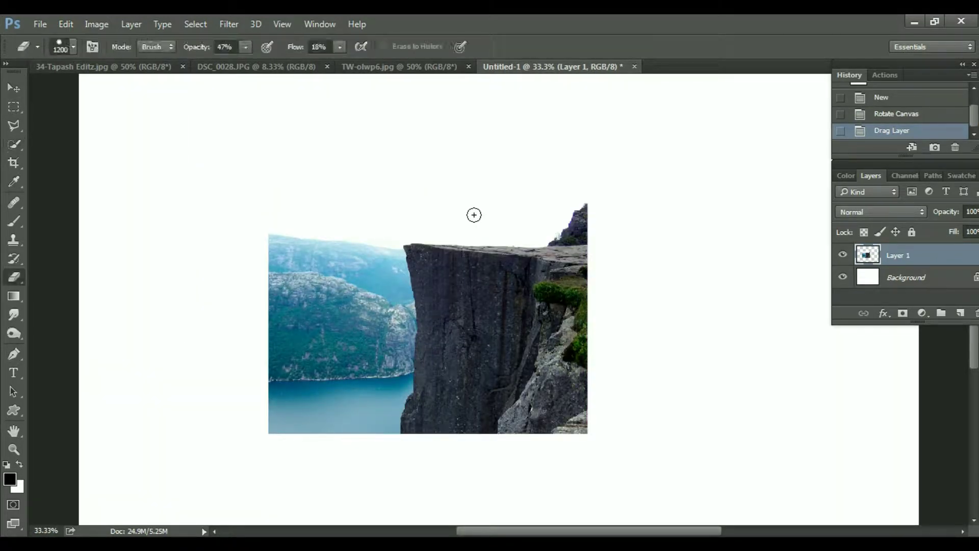
key(shift+e)
click(15, 166)
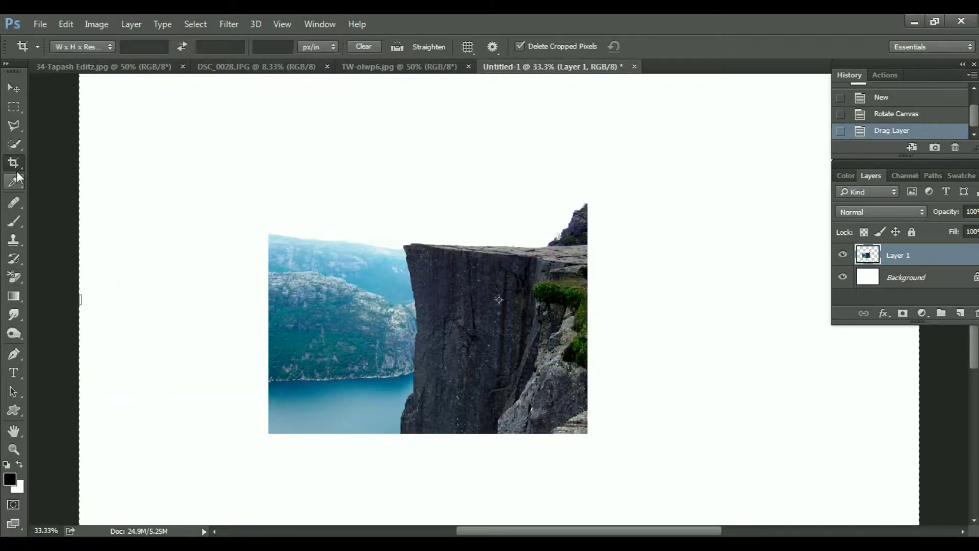
key(w)
key(shift+w)
Select the sky, distant mountains and water, delete them, and deselect.
click(449, 233)
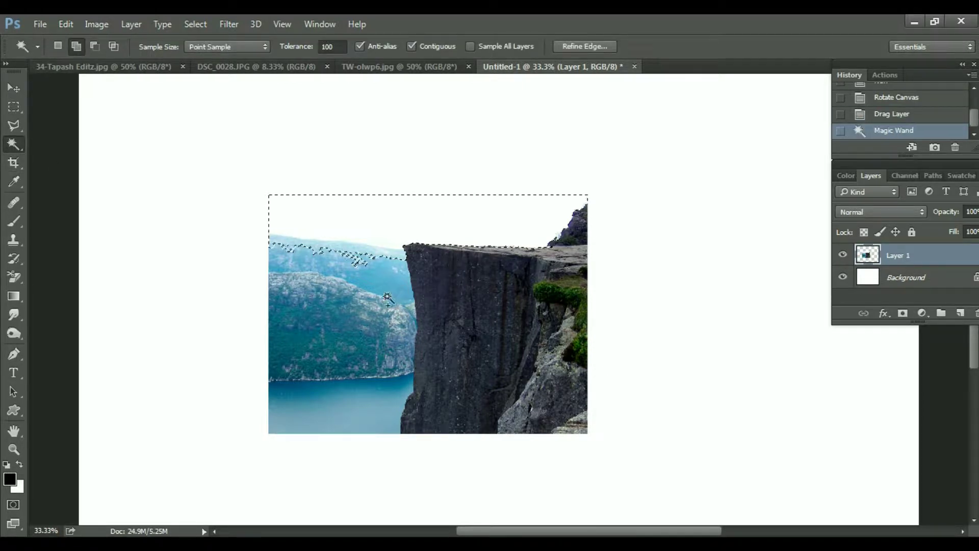
shift+click(357, 258)
shift+click(357, 370)
key(l)
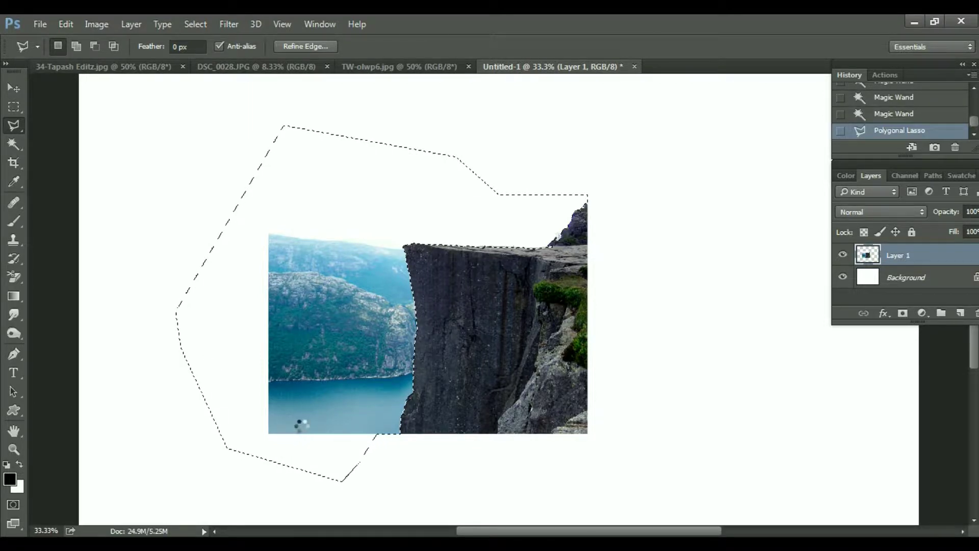
key(Delete)
key(Delete)
key(ctrl+d)
key(v)
key(ctrl+minus)
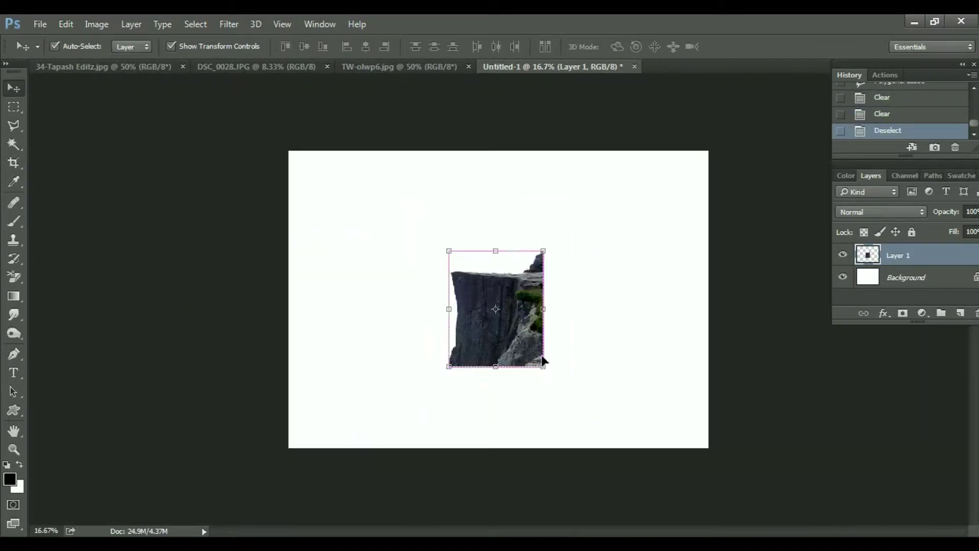
Move the cliff to the lower right and enlarge it with Free Transform.
mouse_move(522, 340)
mouse_down()
mouse_move(614, 402)
mouse_move(692, 425)
mouse_up()
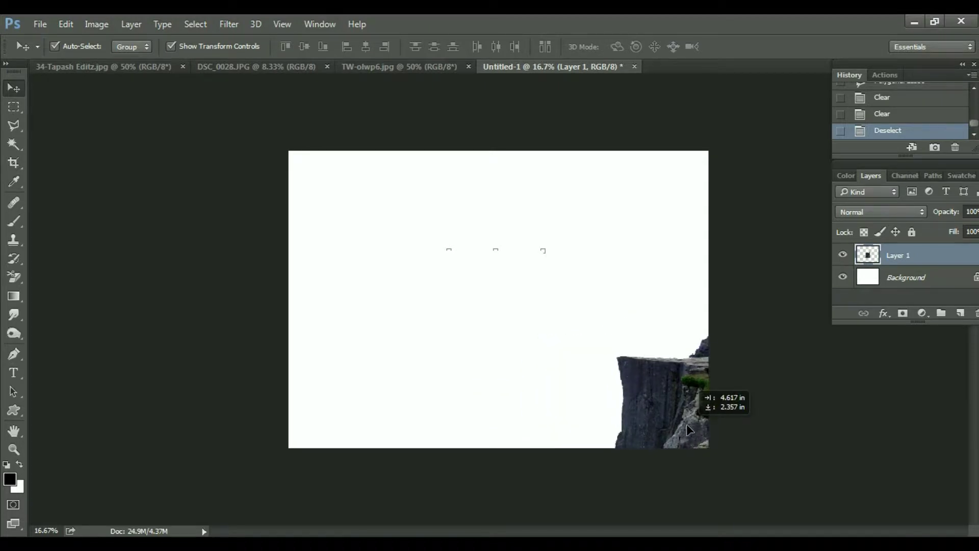
key(ctrl+t)
mouse_move(616, 337)
mouse_down()
mouse_move(552, 310)
mouse_move(502, 273)
mouse_up()
key(Return)
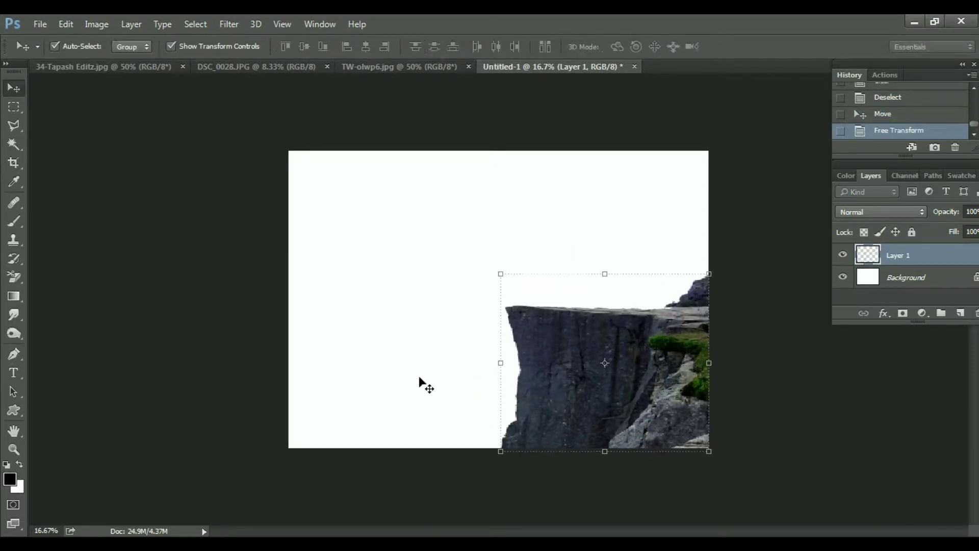
Drag in the mountain lake photo, scale it to fill the canvas, and send it behind the cliff.
click(369, 67)
mouse_move(528, 65)
mouse_down()
mouse_move(444, 235)
mouse_move(401, 220)
mouse_up()
key(ctrl+t)
drag(518, 291, 711, 447)
key(Return)
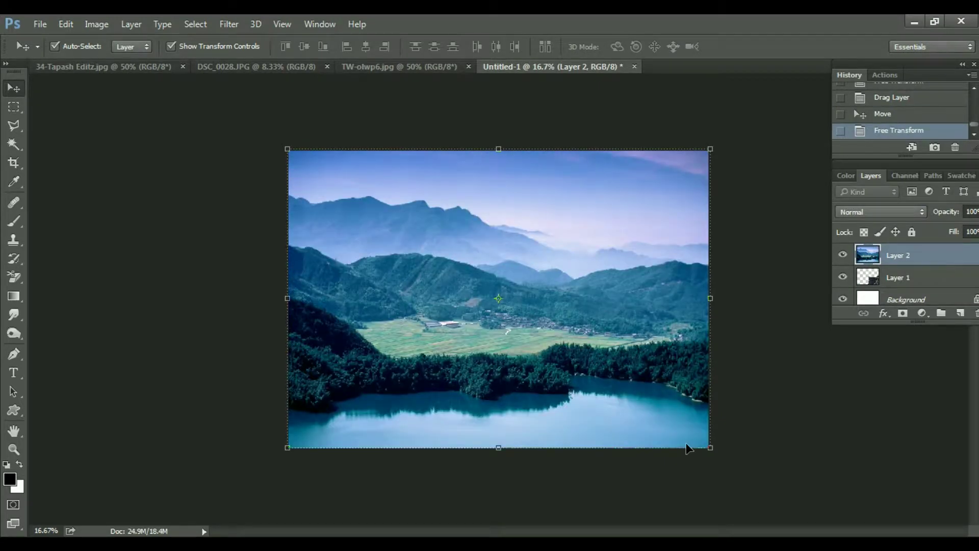
key(ctrl+bracketleft)
drag(498, 148, 497, 144)
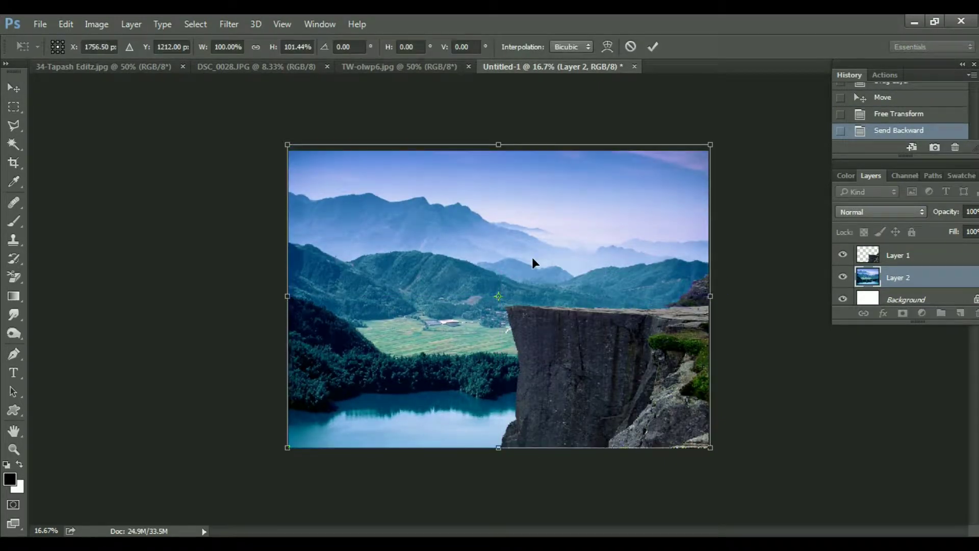
key(Return)
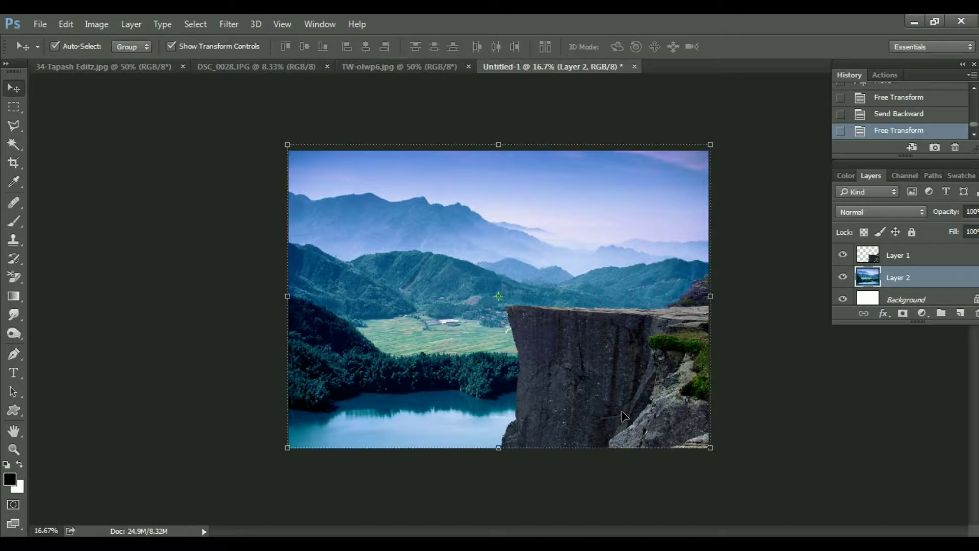
key(ctrl+t)
key(Return)
Lower the landscape's saturation slightly with Hue/Saturation.
key(ctrl+u)
drag(664, 220, 661, 221)
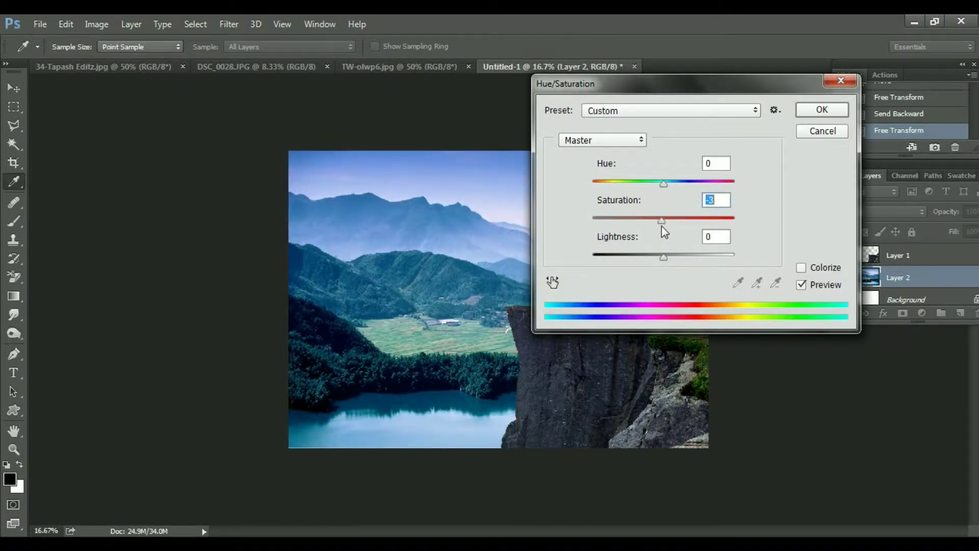
key(Return)
click(115, 66)
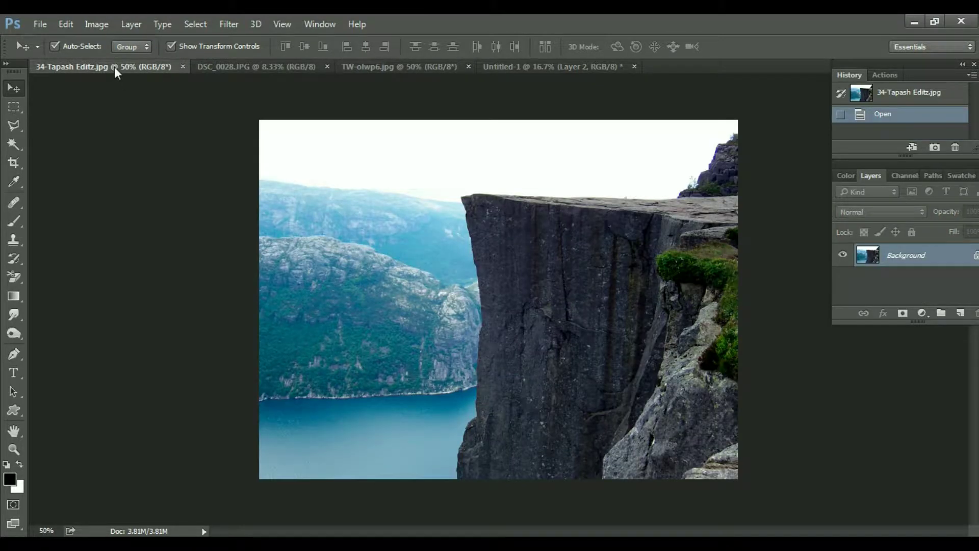
Close the cliff photo and copy the man's photo onto a new layer.
click(182, 66)
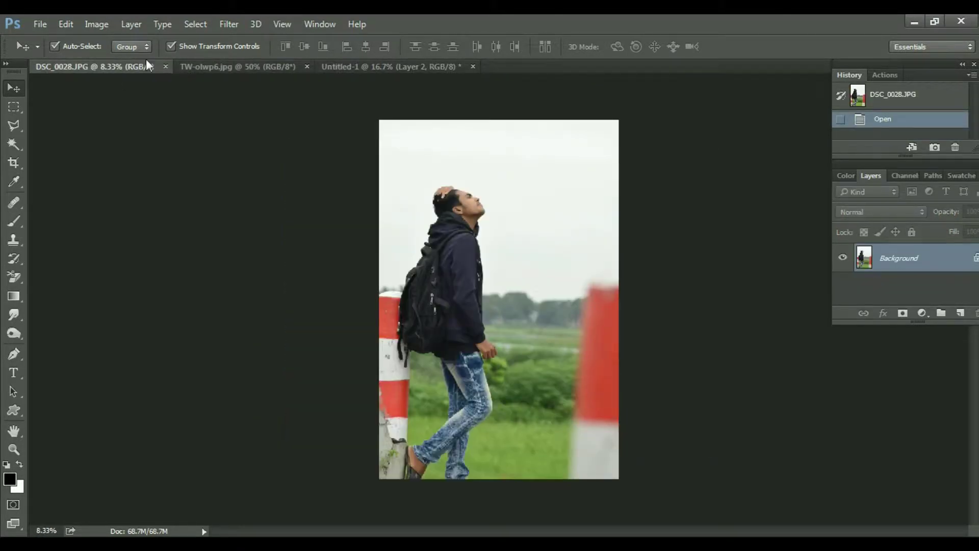
key(ctrl+a)
key(ctrl+v)
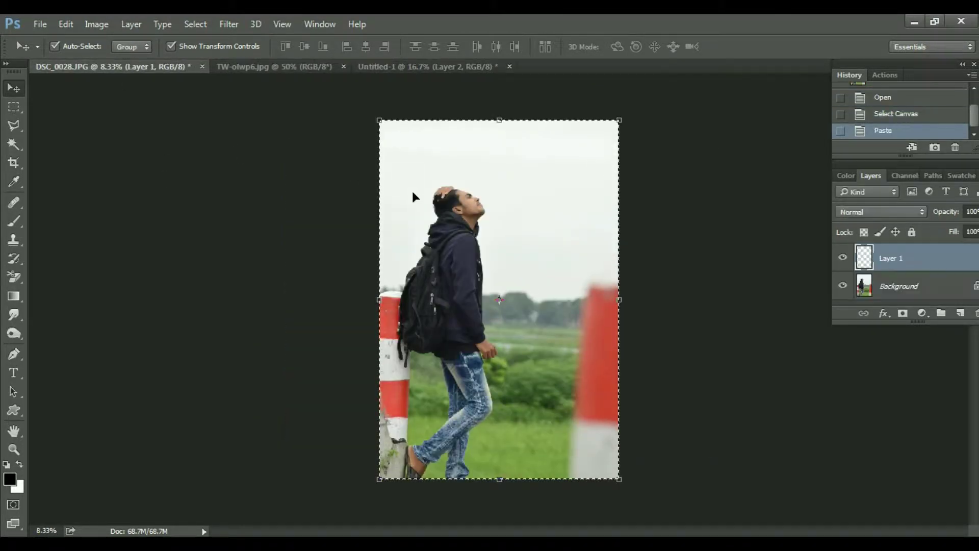
Turn the Background layer white with Hue/Saturation Lightness +100.
click(876, 284)
key(ctrl+u)
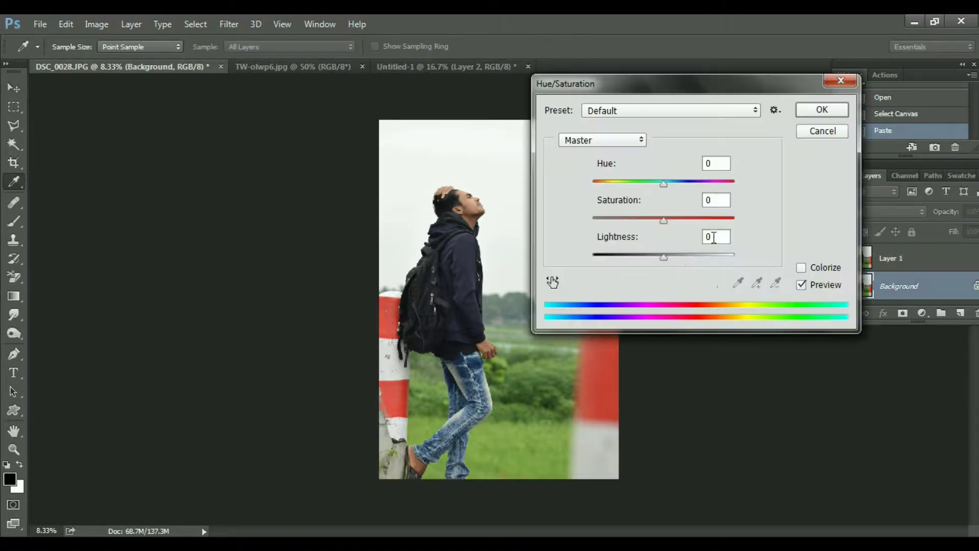
text(100)
key(Return)
Magic Wand-select the sky around the man on Layer 1.
key(w)
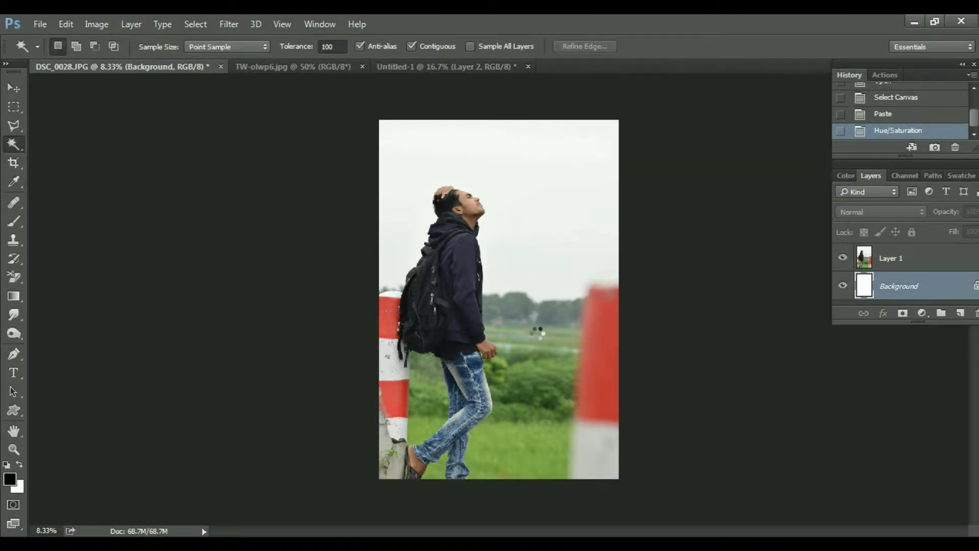
click(525, 336)
key(v)
key(ctrl+d)
drag(456, 216, 459, 216)
key(ctrl+z)
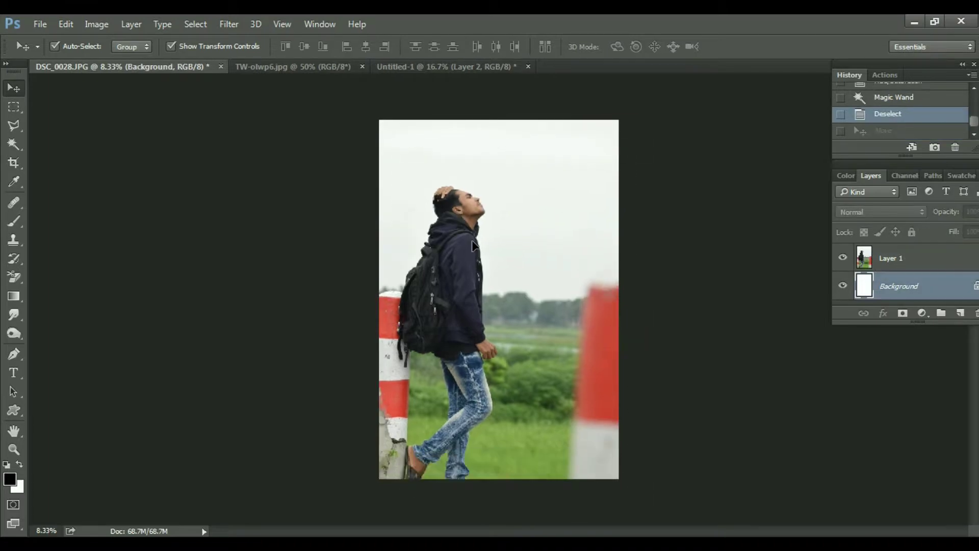
key(w)
click(461, 145)
key(v)
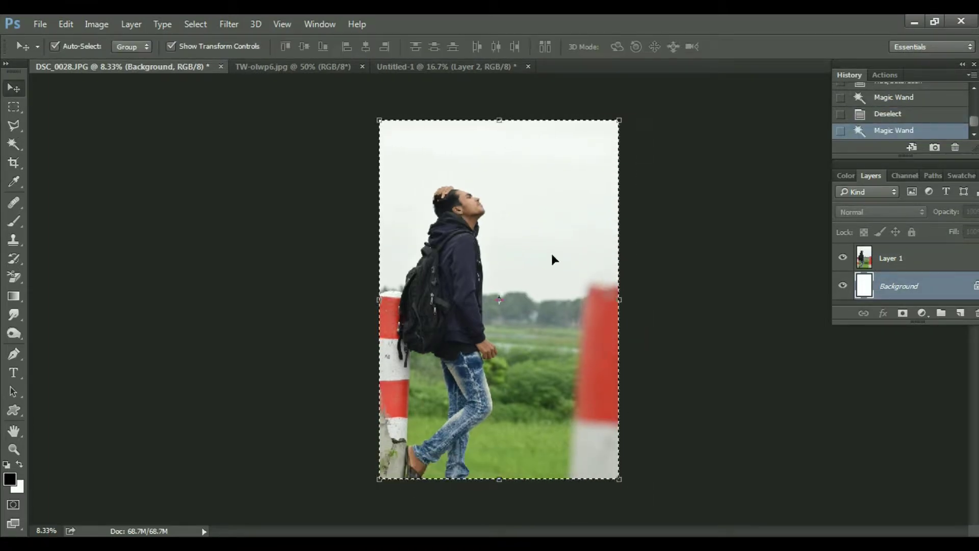
click(553, 259)
key(ctrl+d)
key(w)
click(536, 204)
Add the background near the arm and sleeve to the selection with a smaller Quick Selection brush.
scroll(407, 360, up, 2)
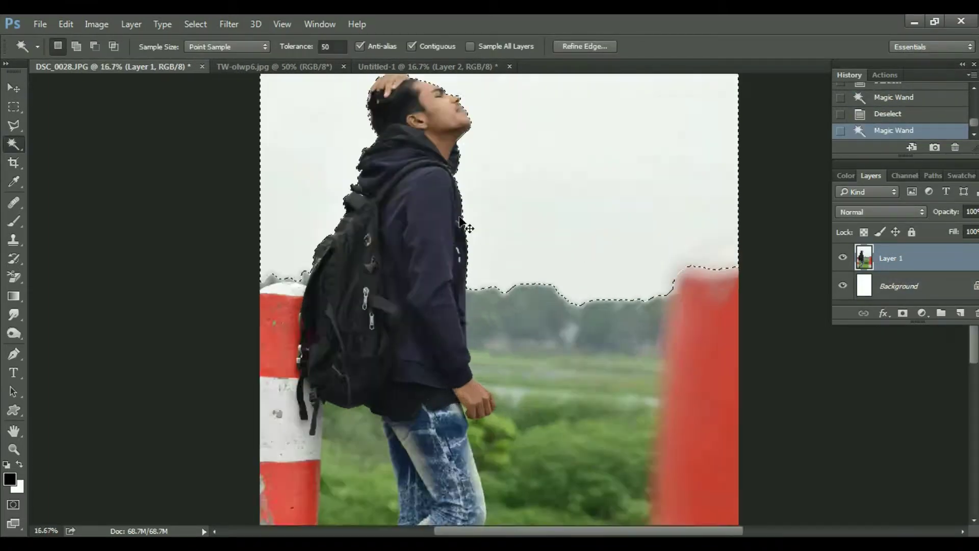
scroll(407, 359, up, 2)
scroll(407, 360, up, 1)
mouse_move(407, 359)
mouse_down()
mouse_move(380, 304)
mouse_move(395, 232)
mouse_up()
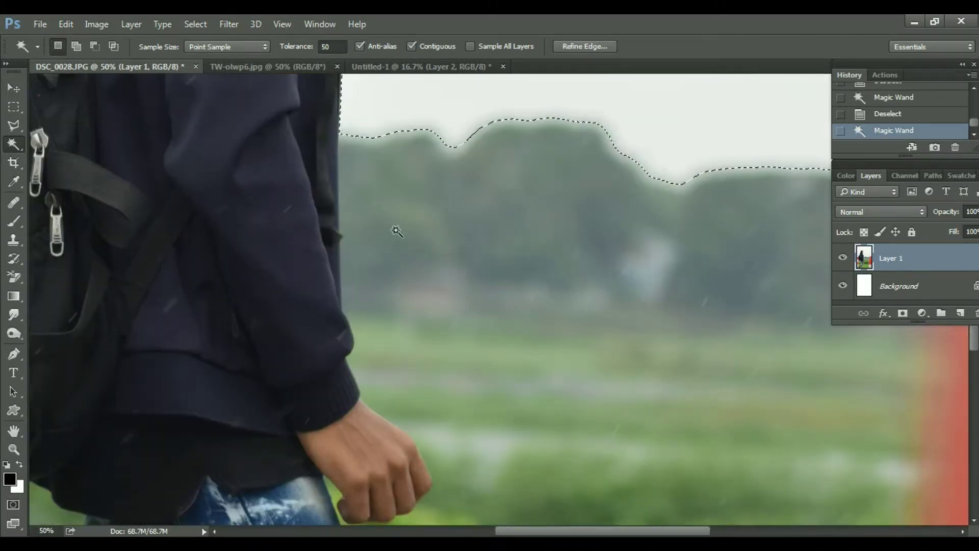
key(shift+w)
click(410, 413)
scroll(410, 413, down, 5)
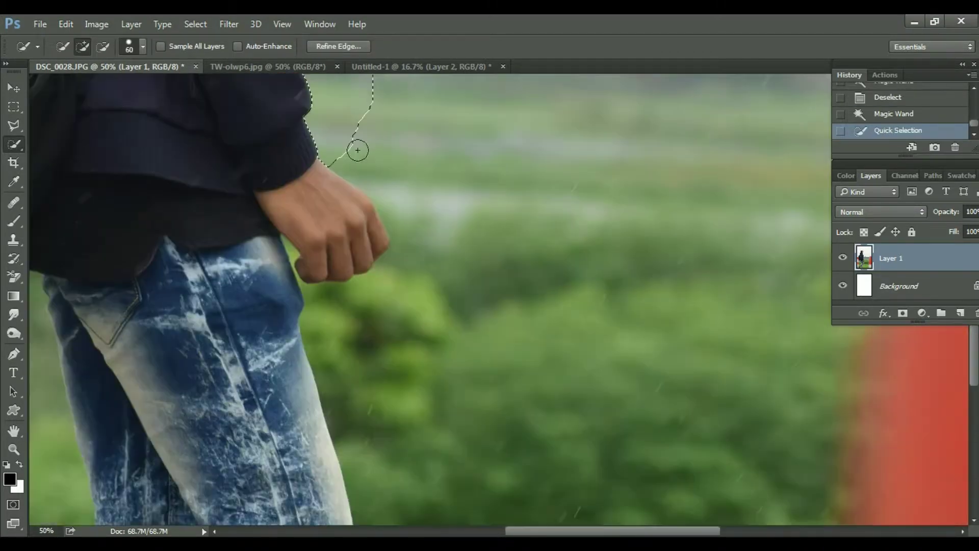
drag(356, 148, 367, 367)
click(365, 194)
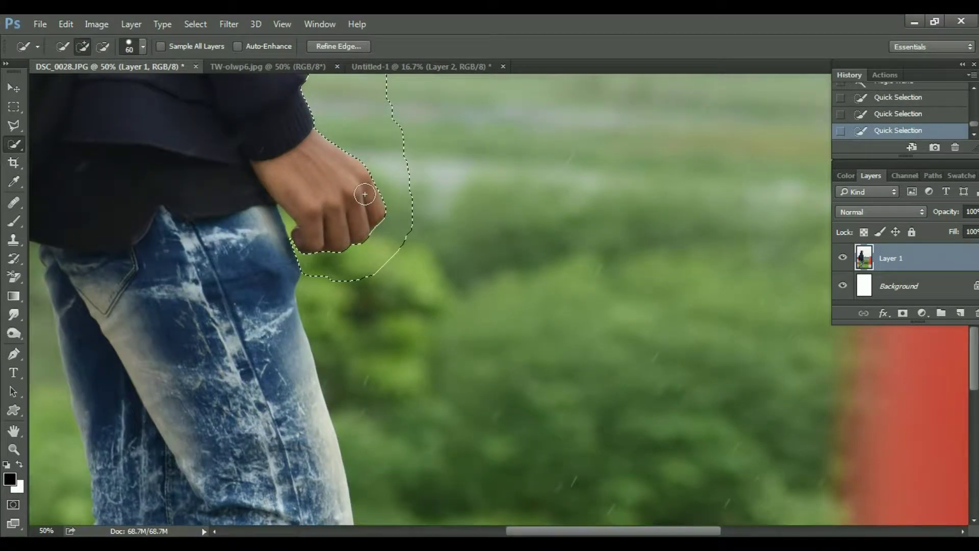
key(bracketleft)
key(bracketleft)
key(bracketleft)
scroll(390, 217, up, 2)
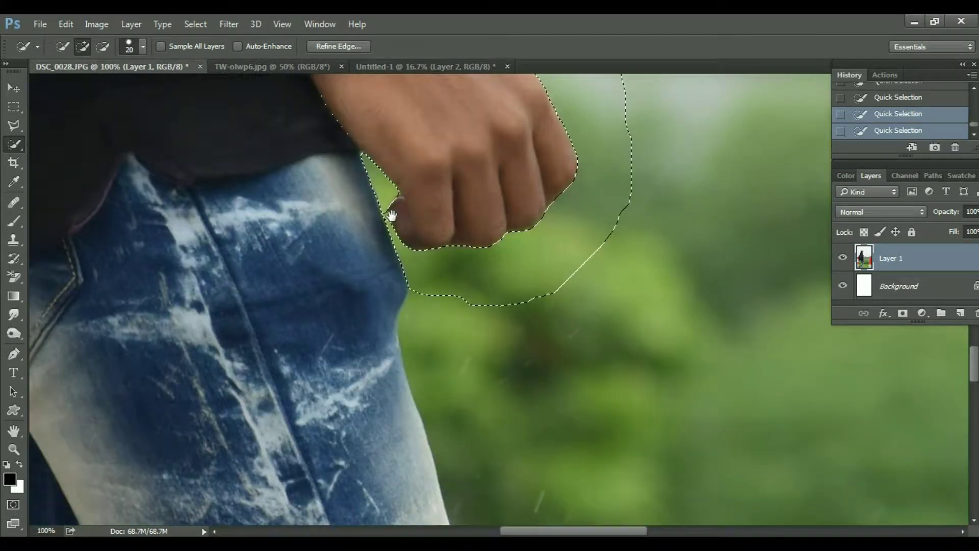
key(bracketleft)
key(bracketleft)
Outline the area beside the sleeve with Polygonal Lasso and erase a spot near the edge.
key(alt)
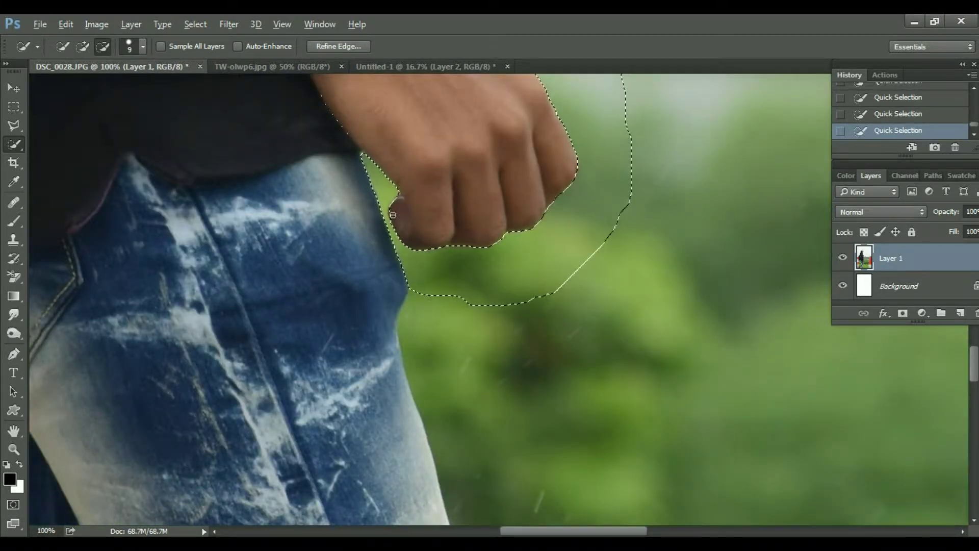
key(l)
click(344, 91)
click(277, 91)
double_click(329, 156)
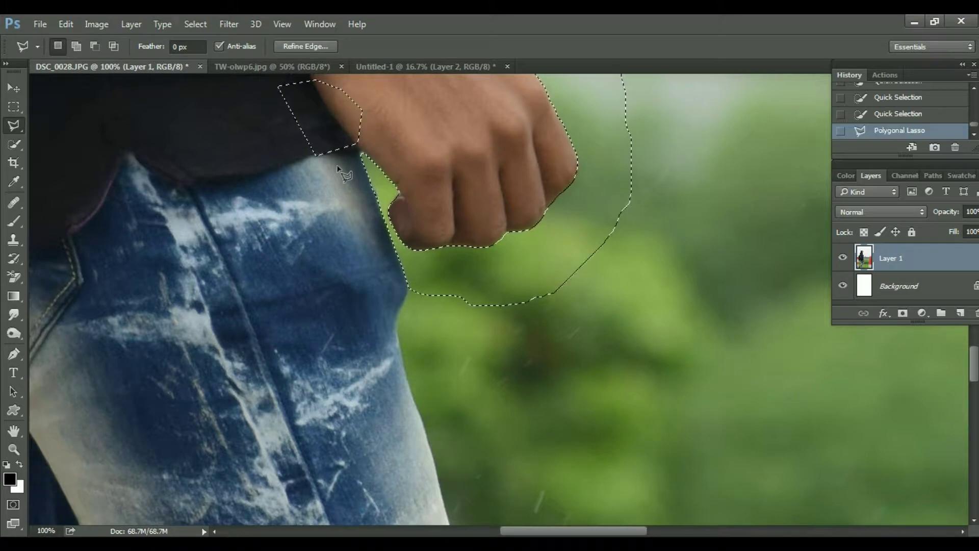
scroll(219, 97, up, 1)
scroll(490, 297, down, 1)
scroll(490, 297, down, 2)
key(e)
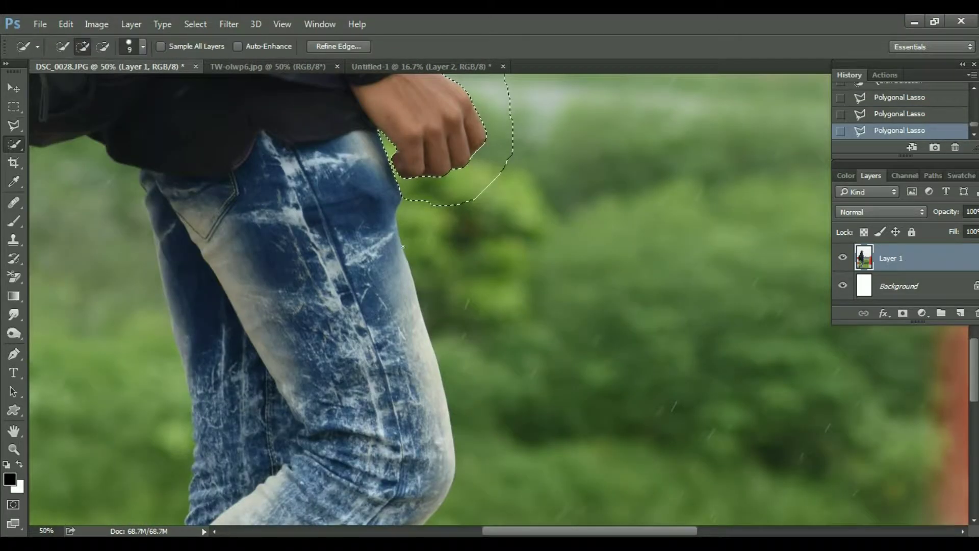
click(524, 254)
Extend the background selection down along the leg and around the lower pole.
key(w)
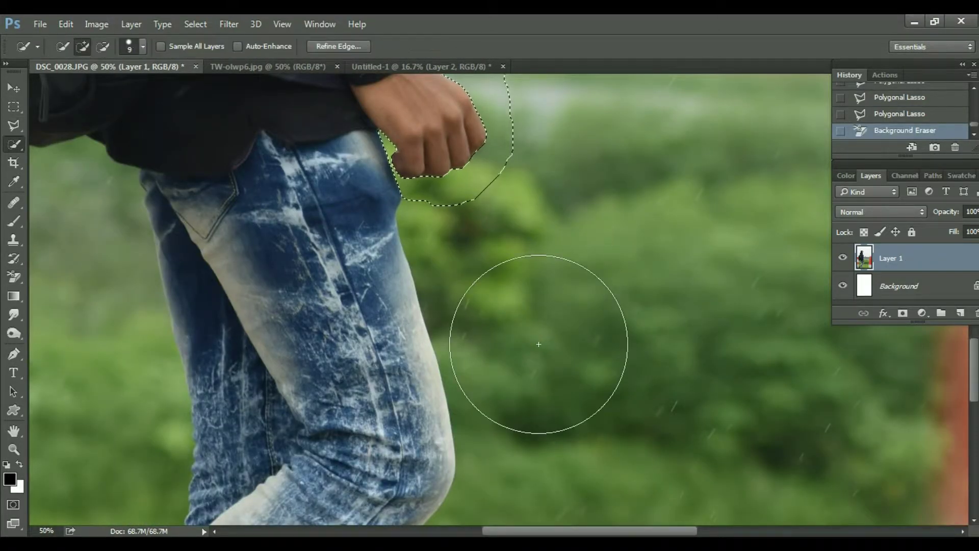
key(bracketright)
key(bracketright)
key(bracketright)
drag(448, 254, 483, 440)
scroll(483, 440, down, 5)
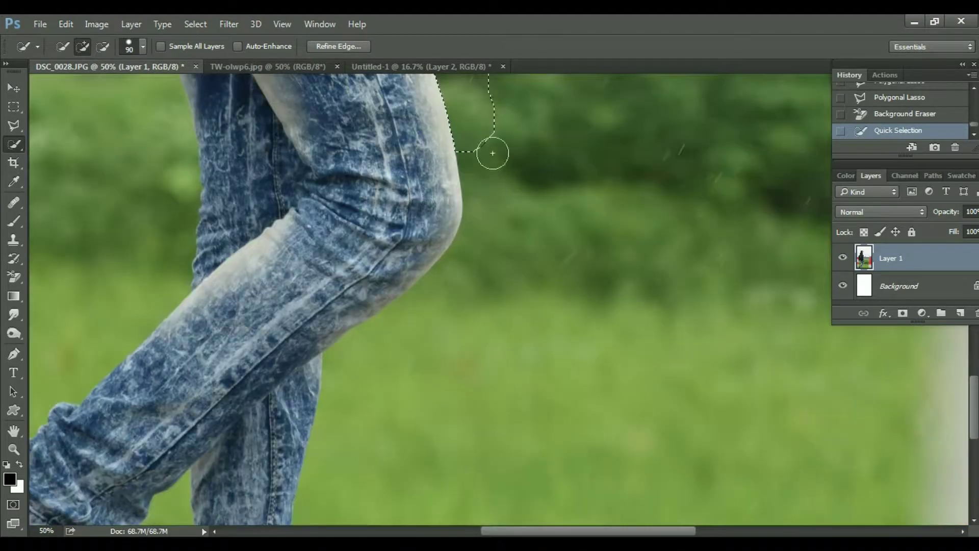
drag(491, 151, 376, 477)
scroll(376, 476, down, 5)
drag(465, 136, 377, 352)
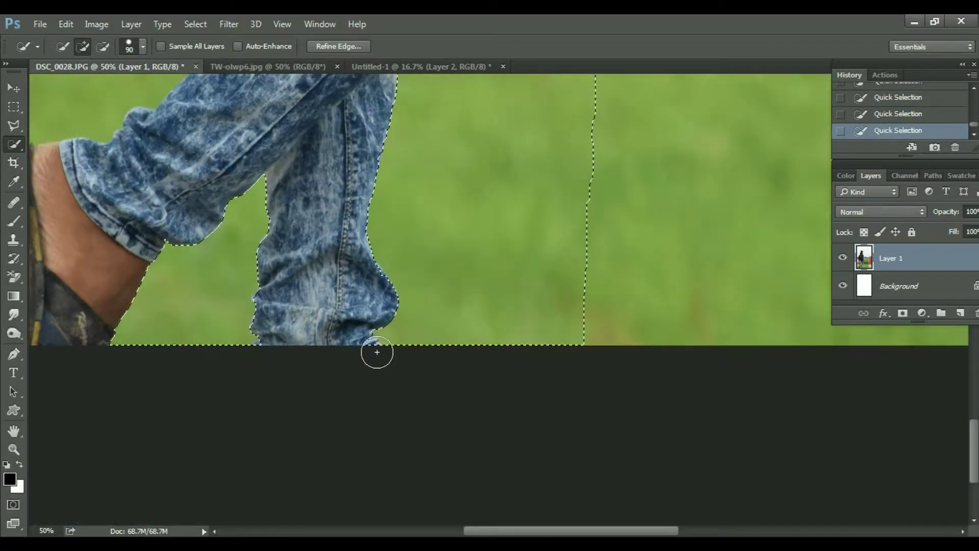
scroll(367, 345, up, 5)
scroll(367, 345, left, 5)
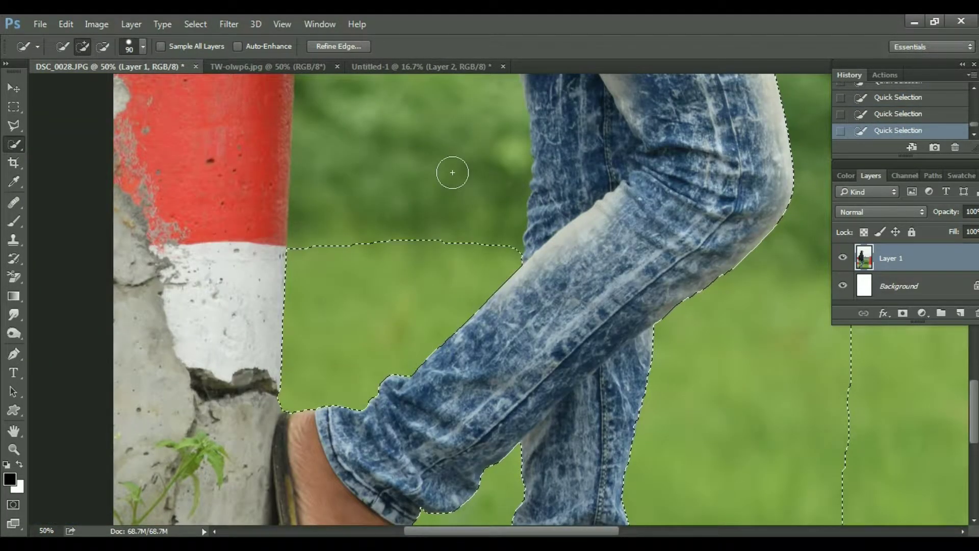
scroll(452, 173, down, 1)
scroll(461, 252, down, 1)
scroll(466, 258, up, 3)
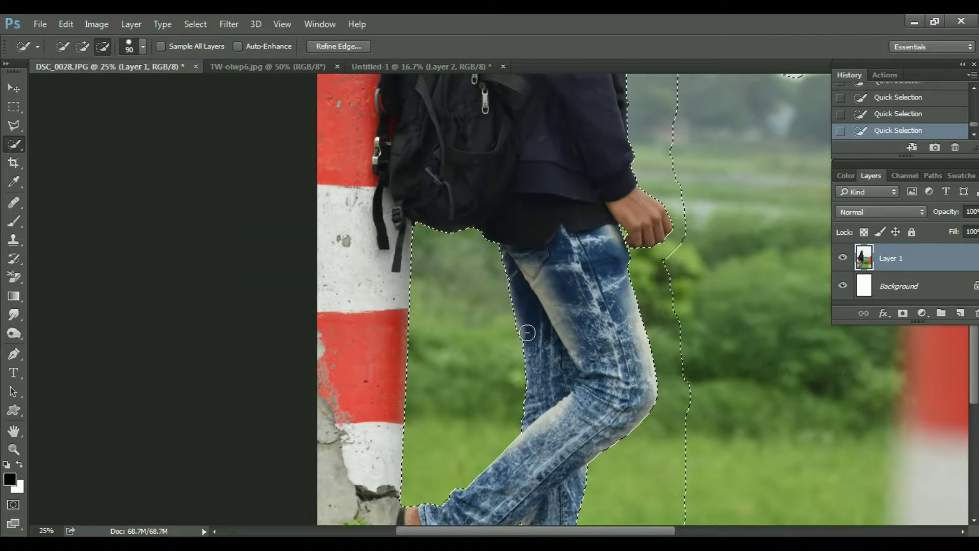
scroll(528, 333, down, 5)
scroll(528, 333, left, 1)
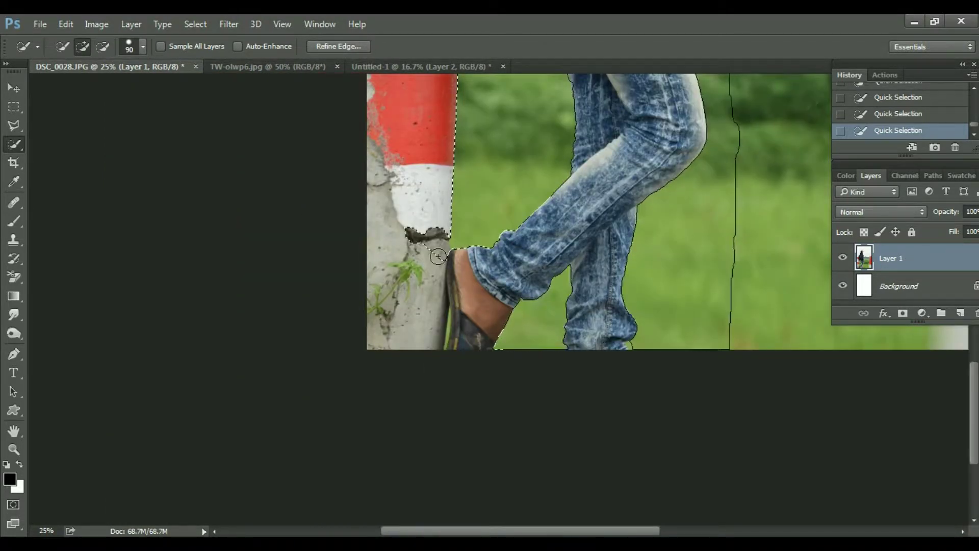
drag(438, 256, 434, 405)
Add the pole top, sky and area right of the man to the selection, checking the head edge.
scroll(434, 405, up, 2)
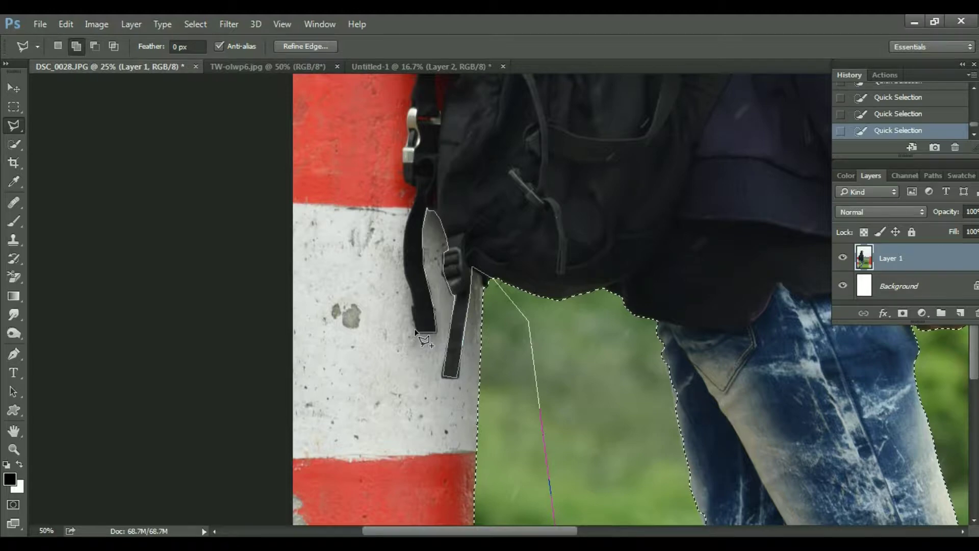
scroll(434, 327, up, 8)
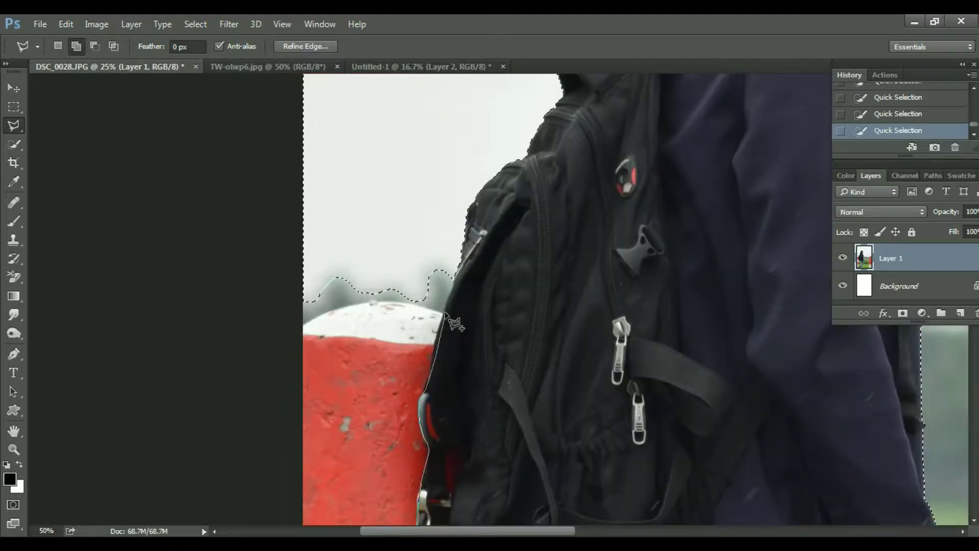
double_click(445, 313)
key(ctrl+minus)
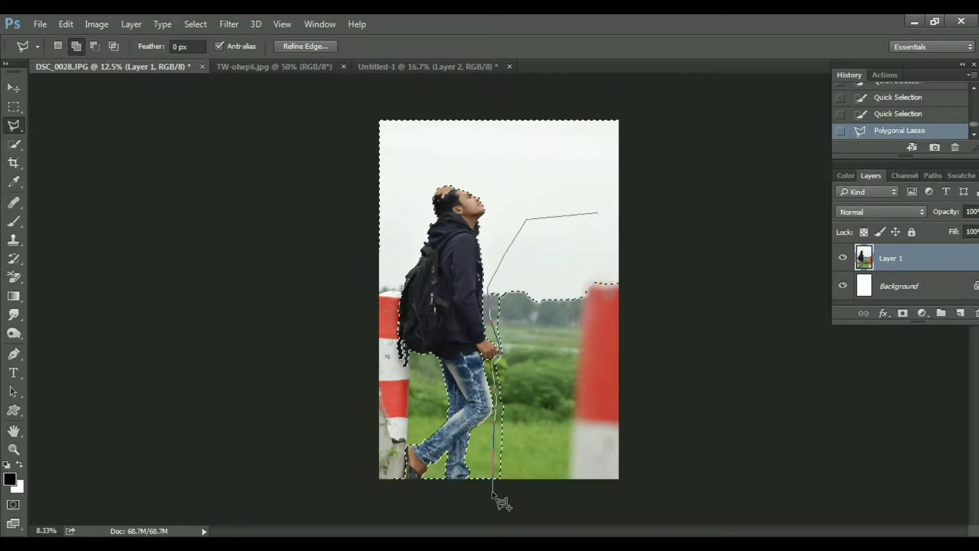
double_click(493, 494)
key(ctrl+plus)
key(ctrl+plus)
key(ctrl+plus)
key(ctrl+plus)
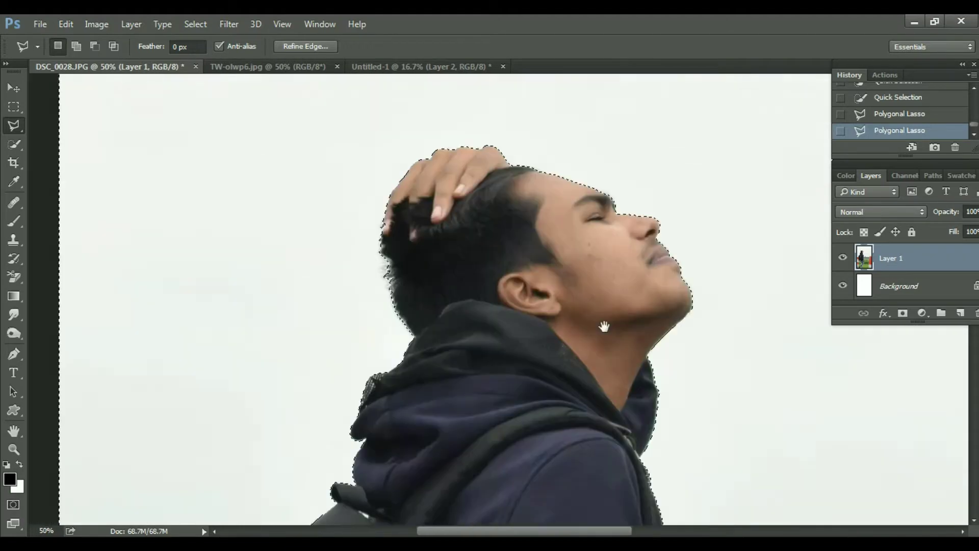
key(ctrl+plus)
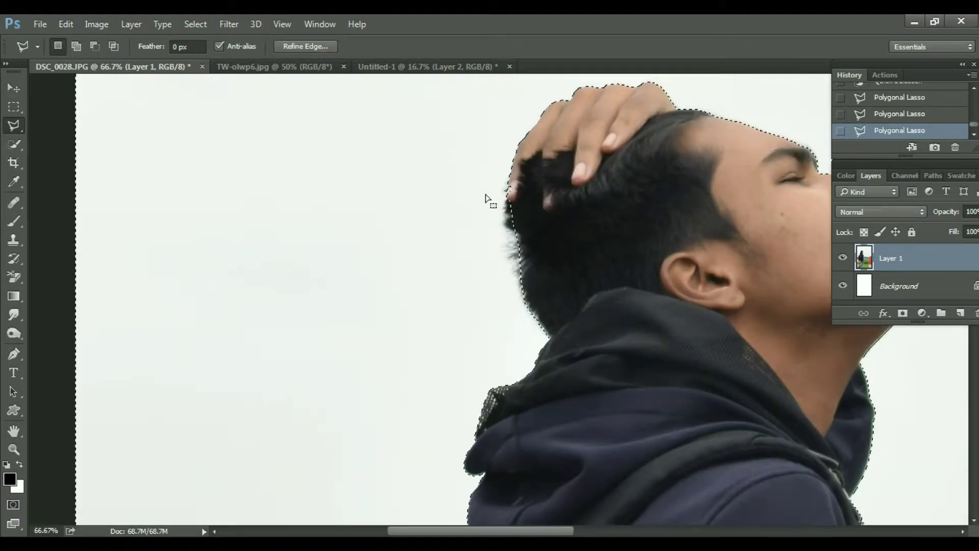
key(ctrl+minus)
key(ctrl+minus)
key(ctrl+minus)
key(ctrl+minus)
Feather the selection, delete the background, and deselect.
right_click(475, 227)
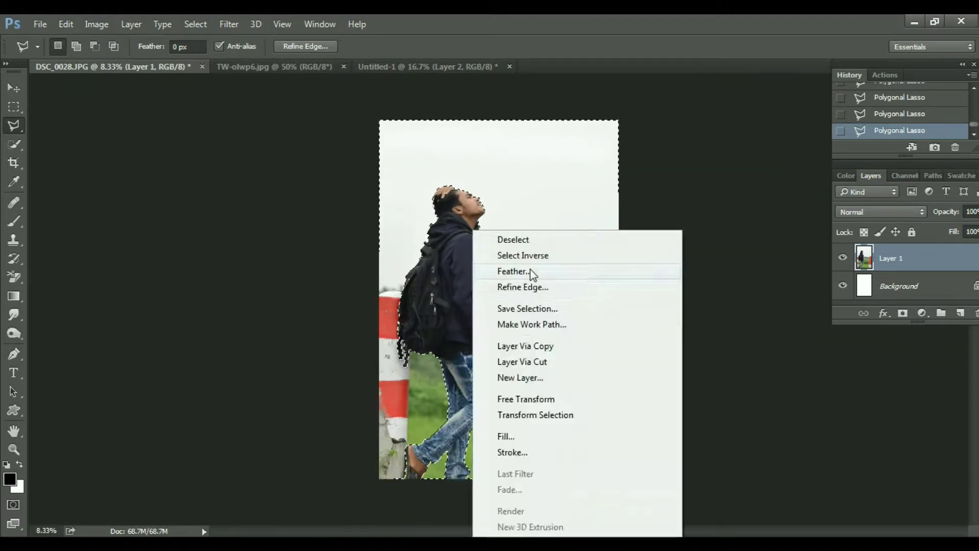
click(532, 272)
key(Return)
key(Delete)
key(Delete)
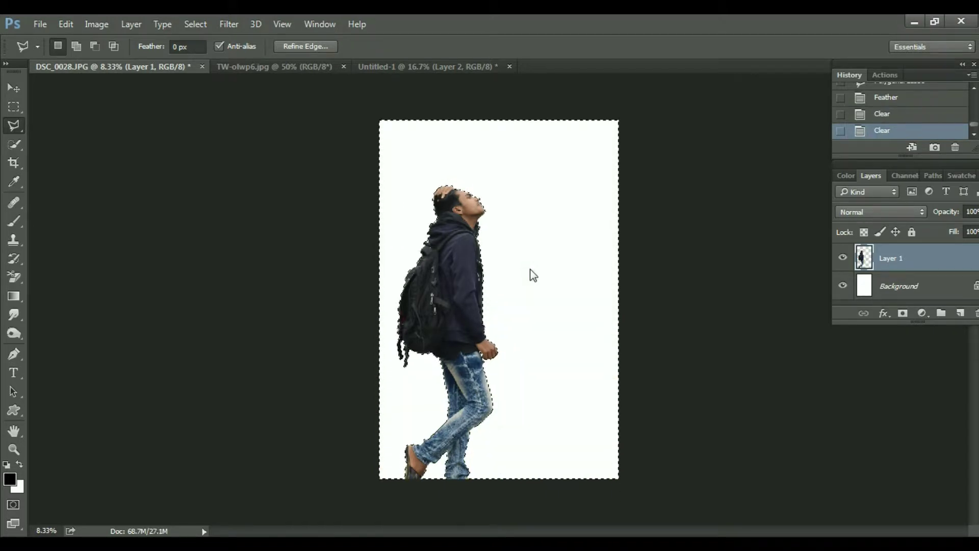
key(ctrl+d)
Drag the cut-out man into the landscape document so his whole figure shows.
key(v)
key(ctrl+plus)
drag(477, 352, 642, 403)
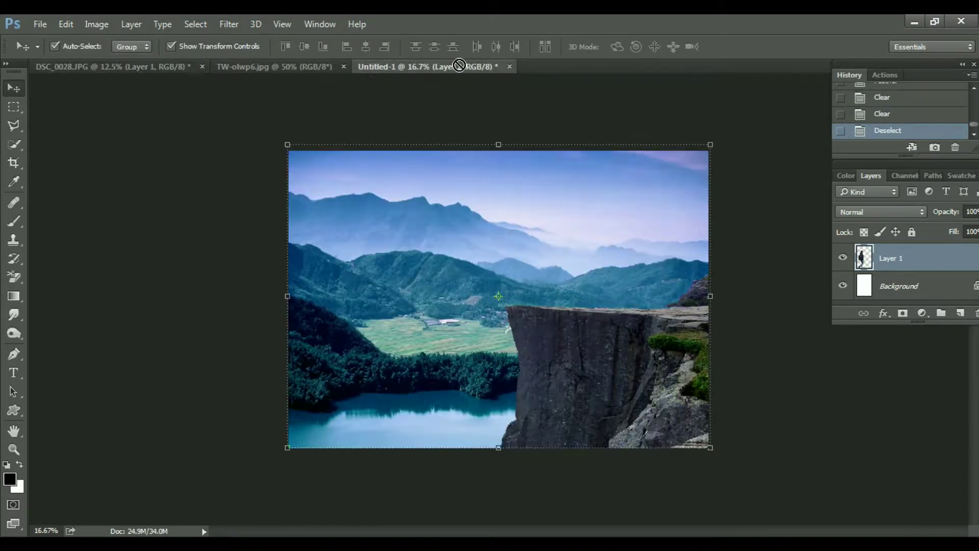
key(ctrl+minus)
drag(537, 152, 472, 265)
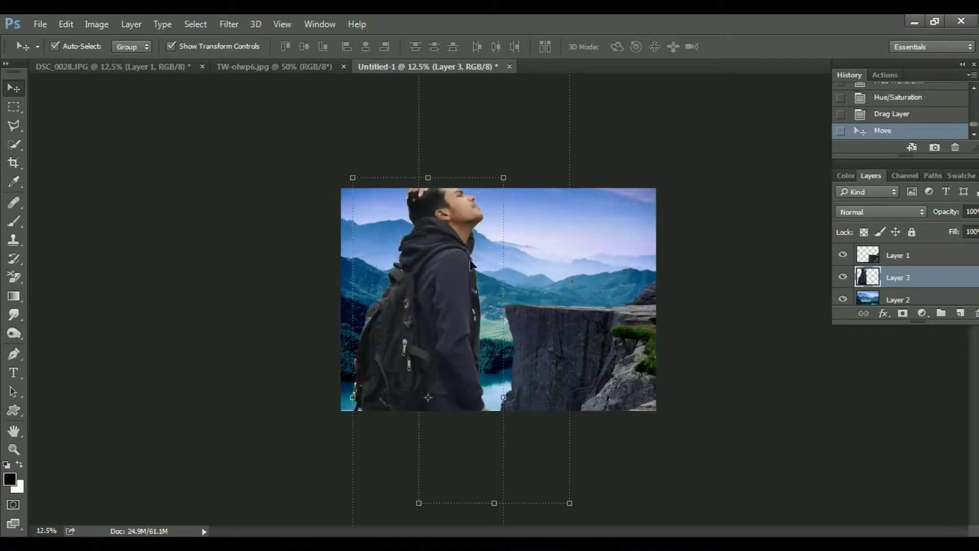
Shrink the man, flip him horizontally, and move him toward the cliff.
drag(506, 177, 457, 311)
key(ctrl+plus)
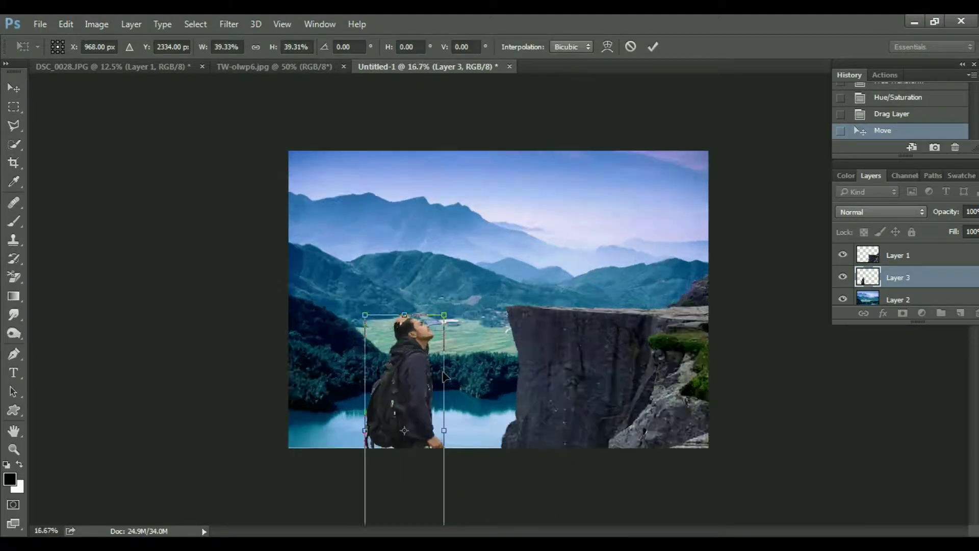
key(ctrl+plus)
right_click(378, 376)
click(398, 334)
mouse_move(493, 412)
mouse_down()
mouse_move(663, 245)
mouse_move(658, 338)
mouse_up()
key(Return)
Move the man onto the cliff ledge and bring his layer above Layer 1.
click(709, 368)
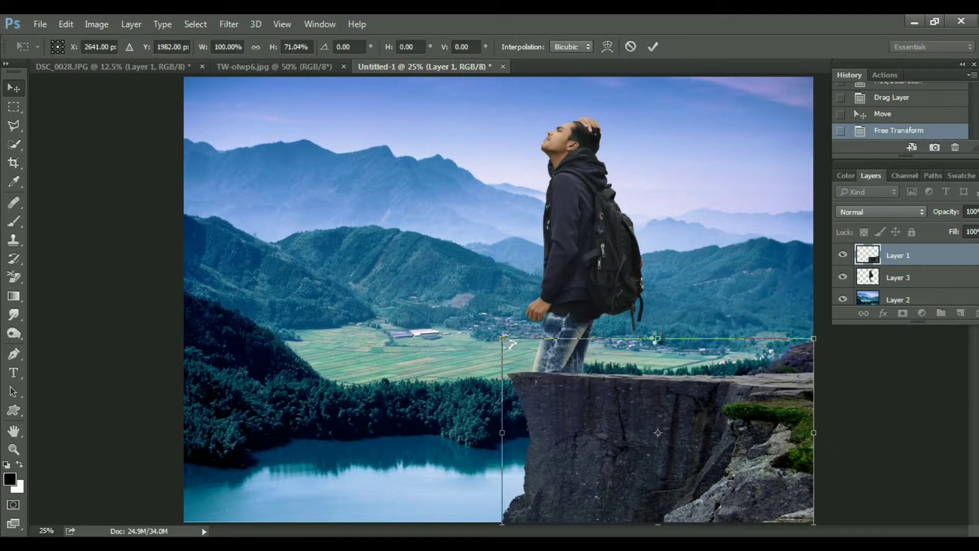
key(Return)
click(898, 277)
drag(585, 519, 642, 443)
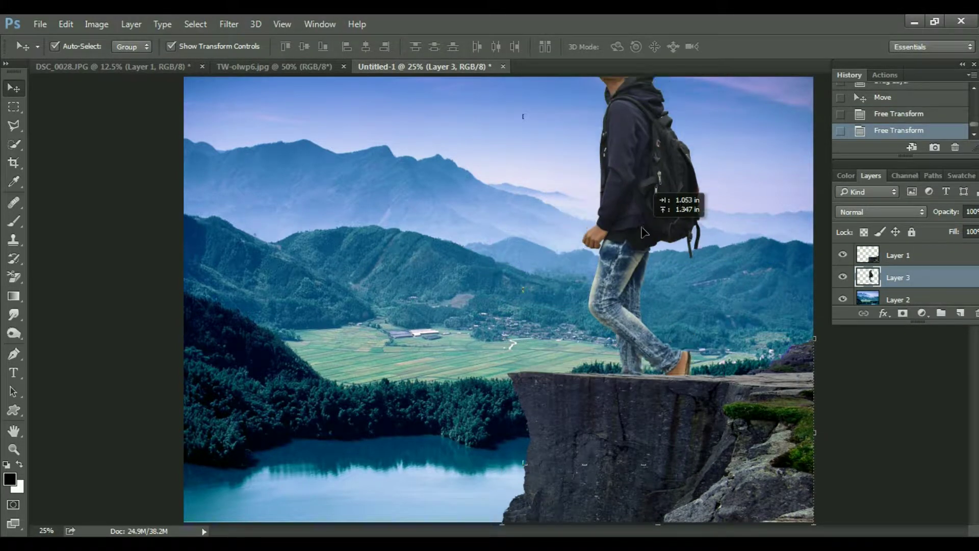
key(ctrl+minus)
click(455, 280)
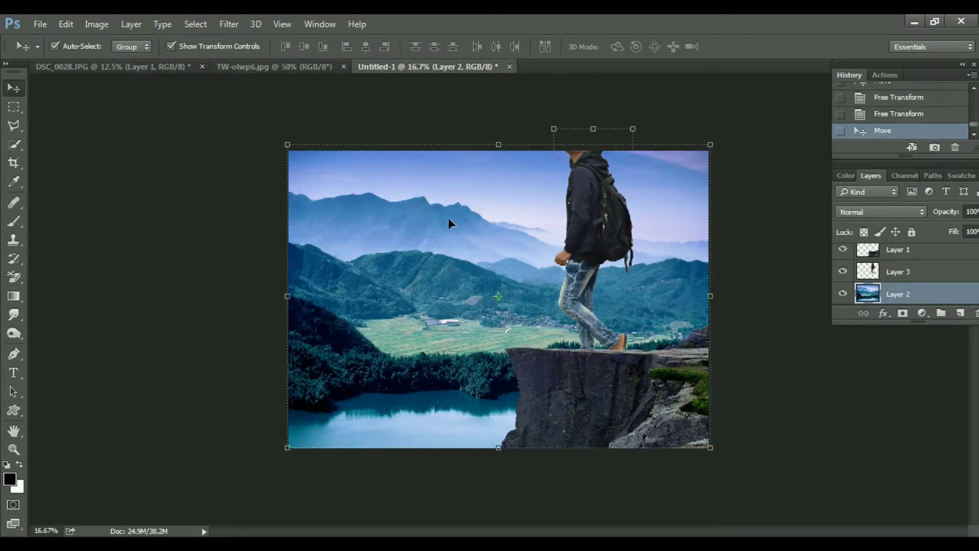
drag(591, 214, 571, 259)
key(ctrl+bracketright)
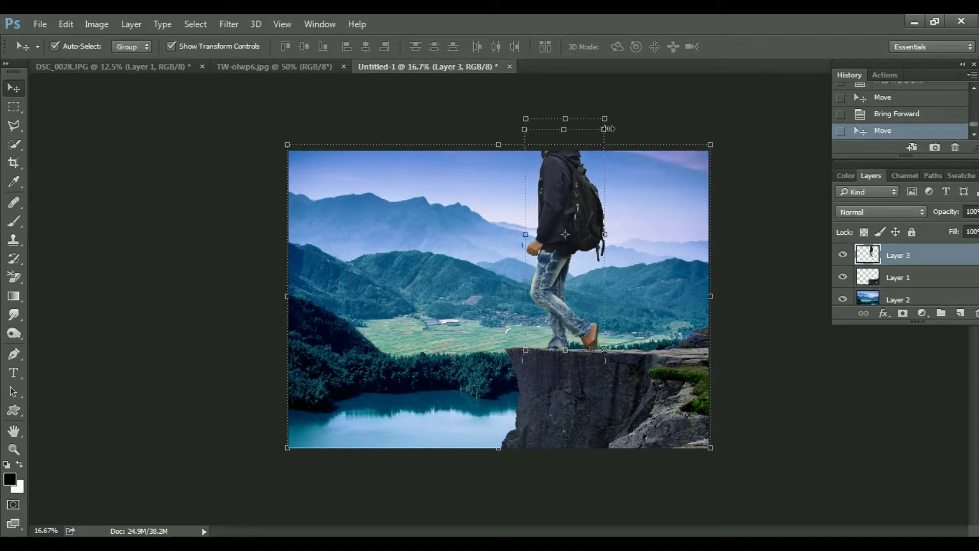
Scale the man down further to fit the ledge and nudge him into place.
drag(606, 129, 564, 178)
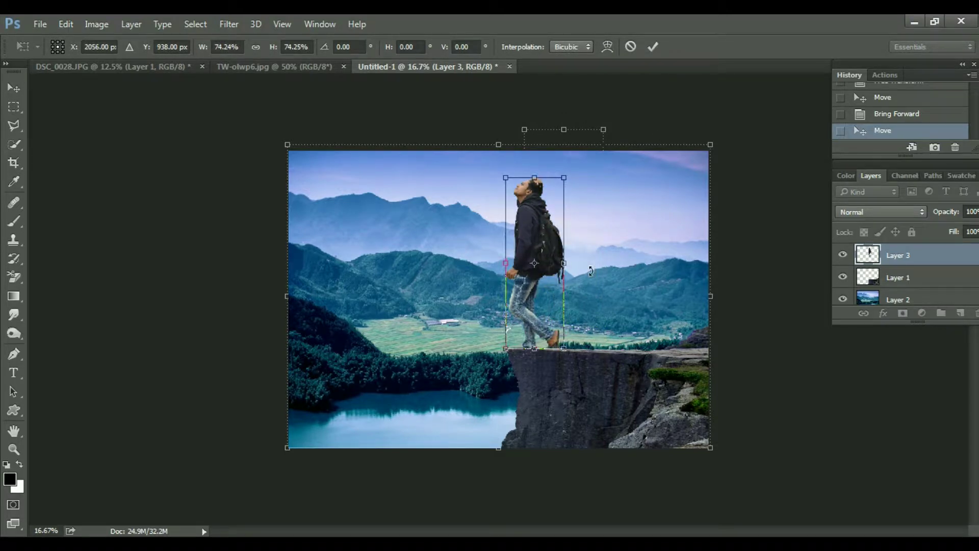
key(ctrl+plus)
key(ctrl+plus)
scroll(587, 306, up, 5)
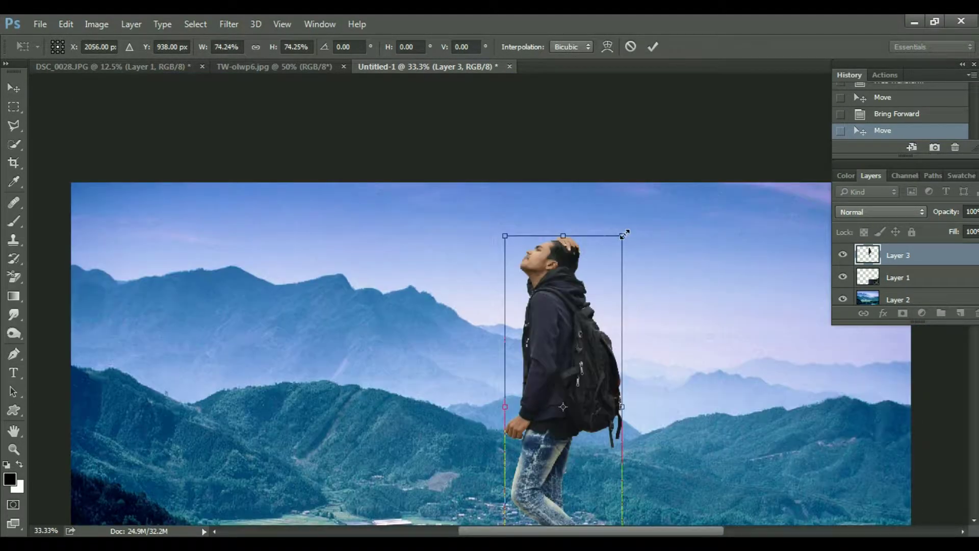
drag(624, 233, 608, 275)
drag(578, 430, 681, 319)
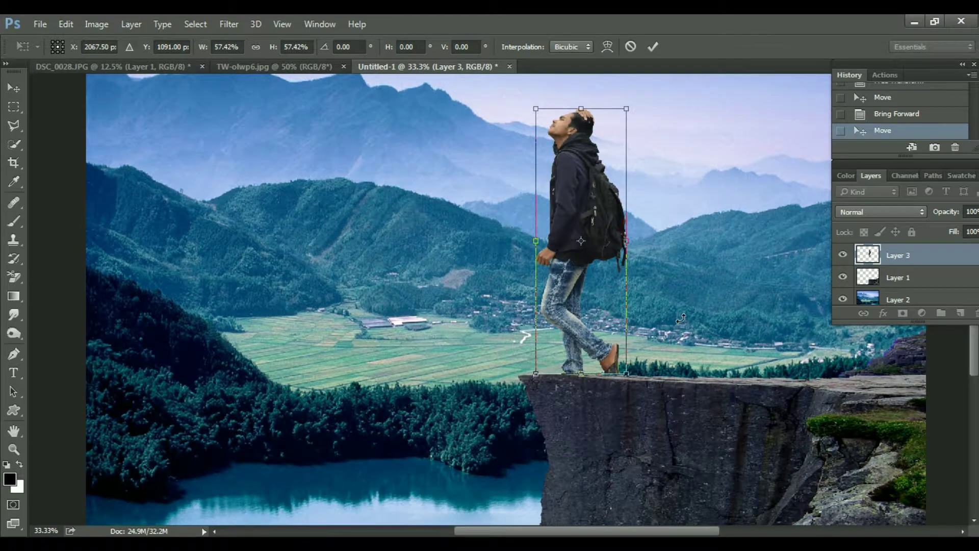
key(Return)
key(Down)
key(ctrl+minus)
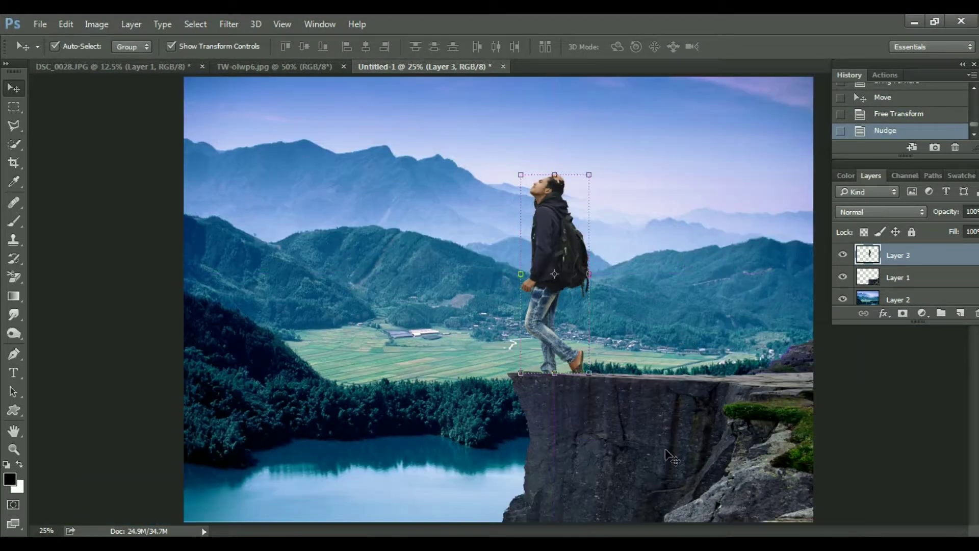
key(ctrl+minus)
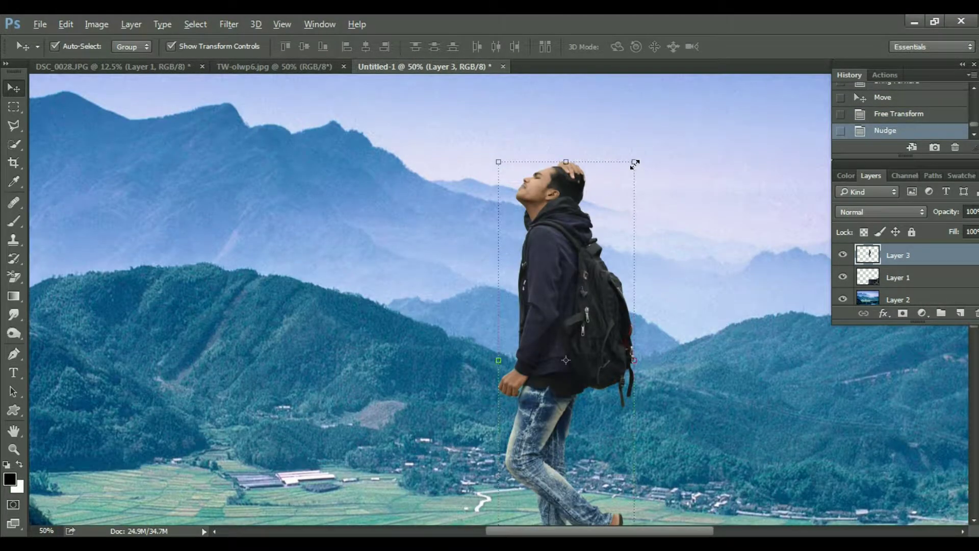
Resize the hiker to about 77.5%, nudge him right, and commit.
drag(635, 164, 619, 207)
scroll(661, 339, down, 3)
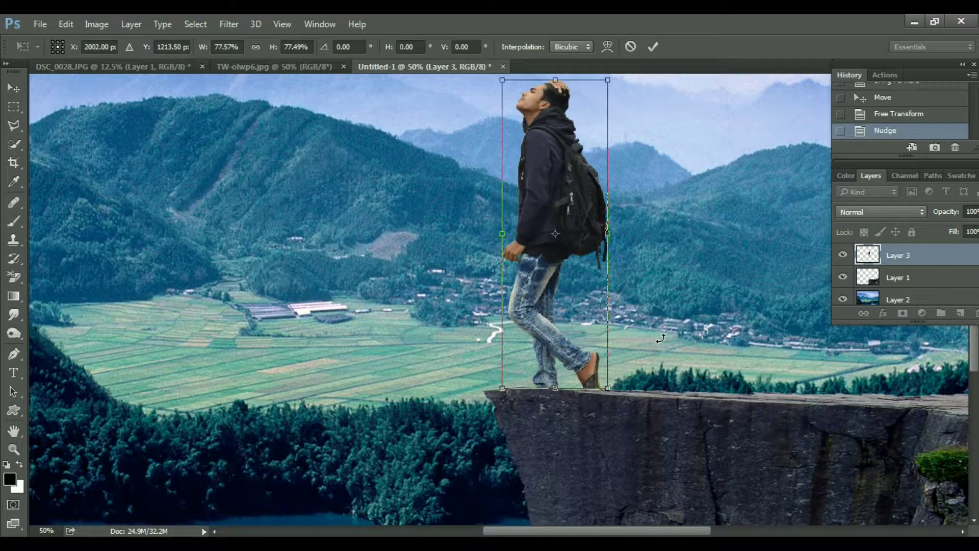
key(shift+Right)
key(shift+Right)
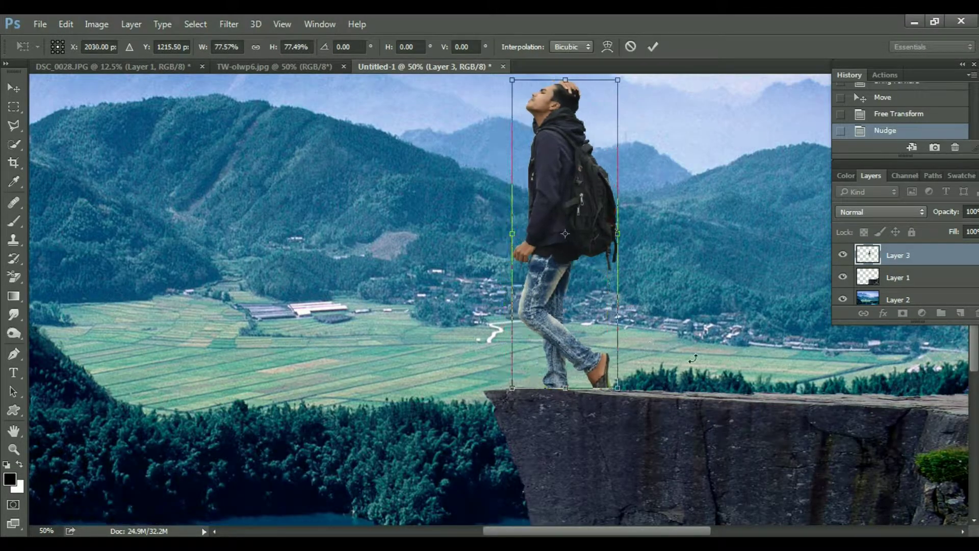
key(shift+Right)
key(shift+Right)
key(Return)
Select the valley background Layer 2 and switch to the Crop tool.
key(ctrl+minus)
key(ctrl+minus)
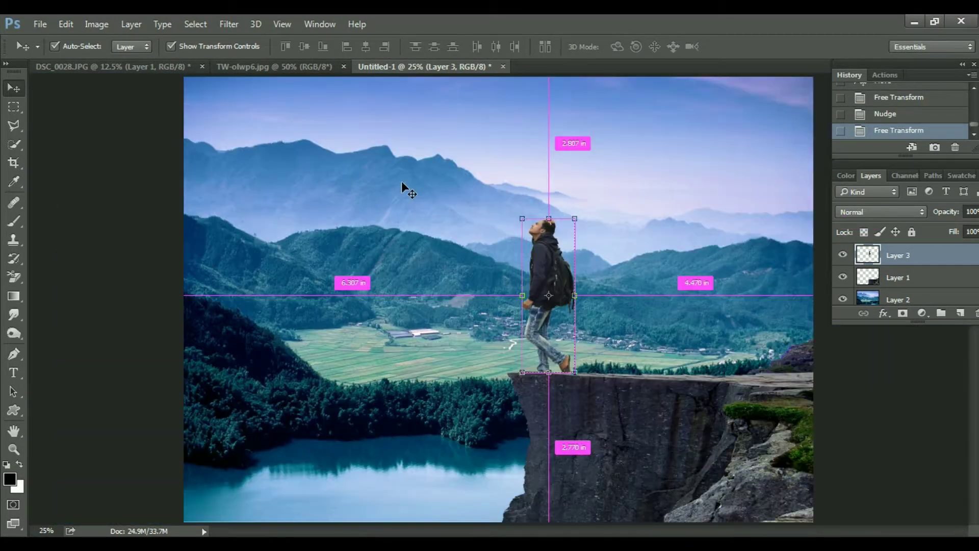
click(362, 206)
key(ctrl+minus)
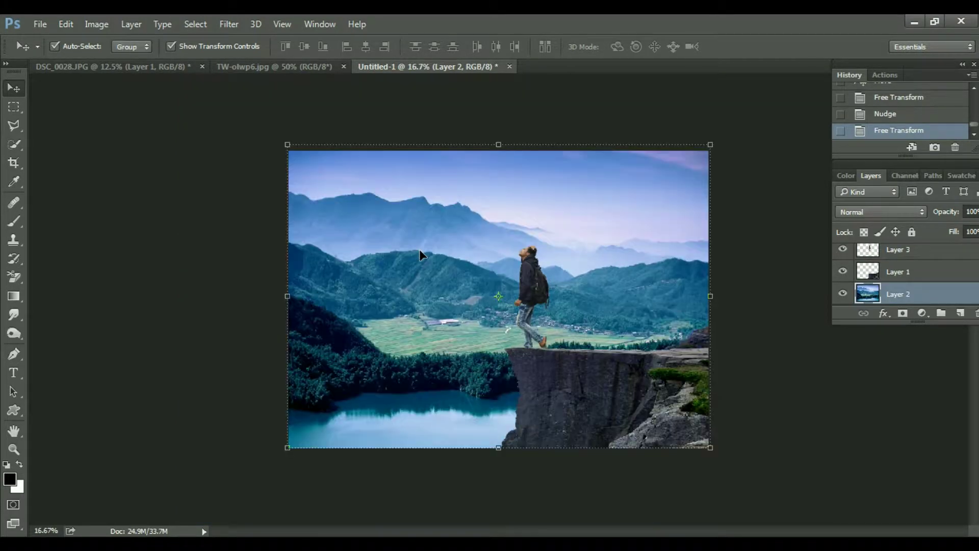
key(ctrl+plus)
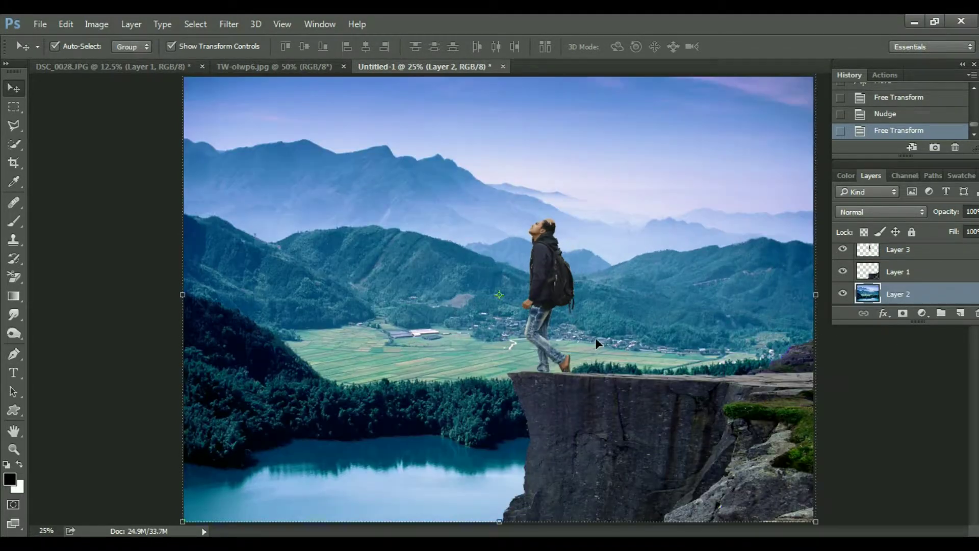
key(ctrl+minus)
key(c)
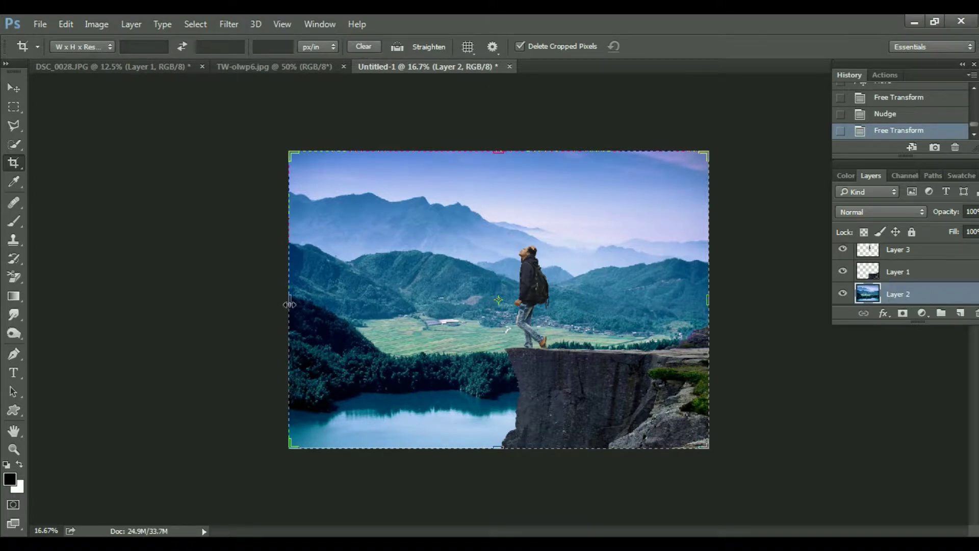
Widen the canvas to the left and stretch the valley background over the blank area.
drag(289, 300, 268, 270)
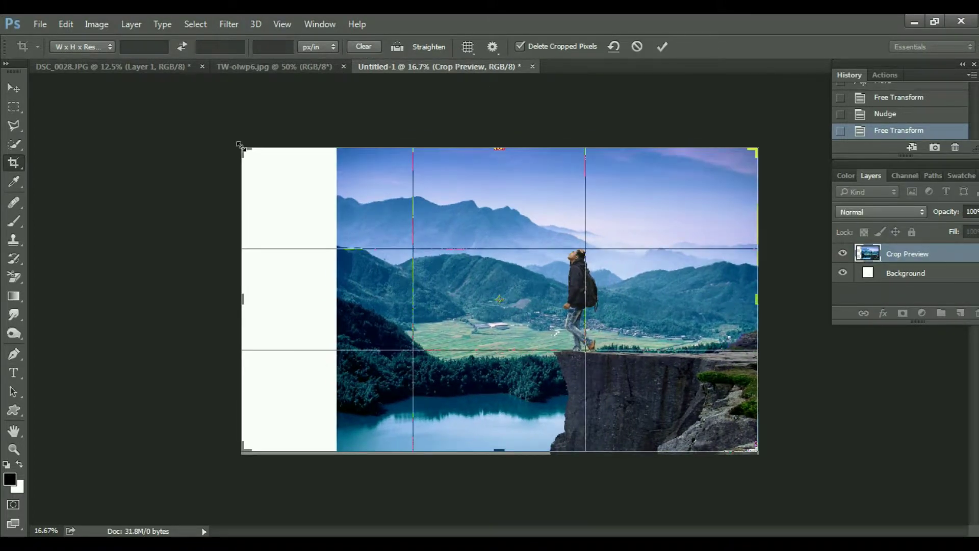
key(Return)
key(v)
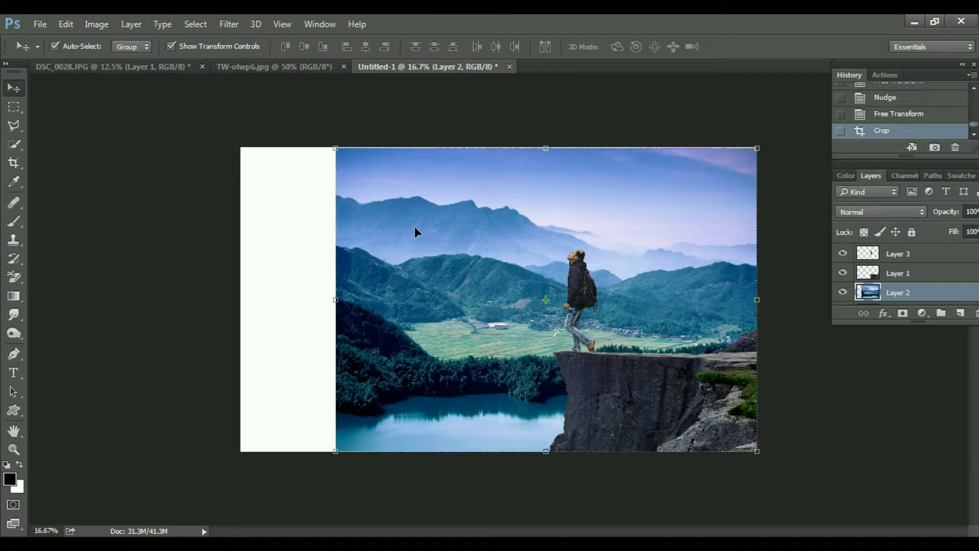
drag(336, 300, 238, 300)
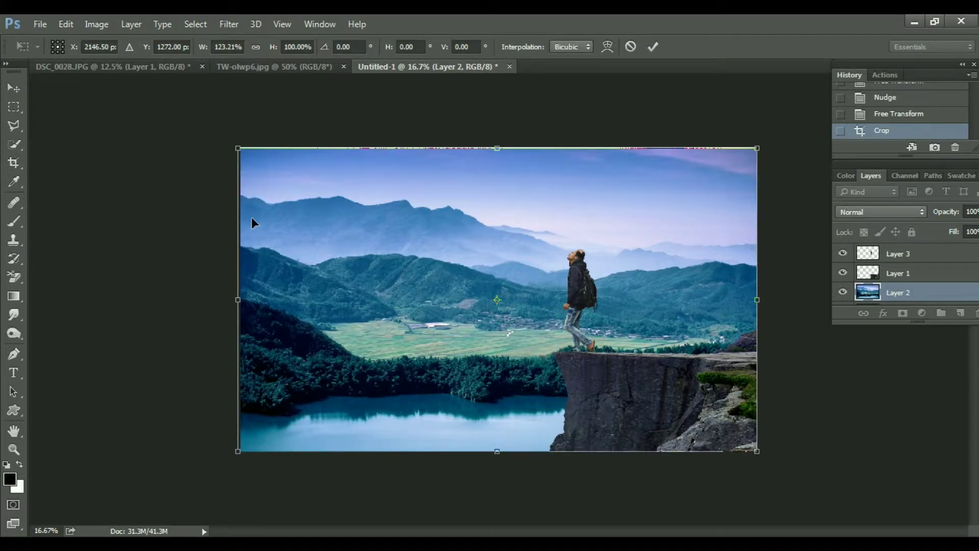
key(Return)
Extend the canvas further left and up, stretching the background to fill it.
key(c)
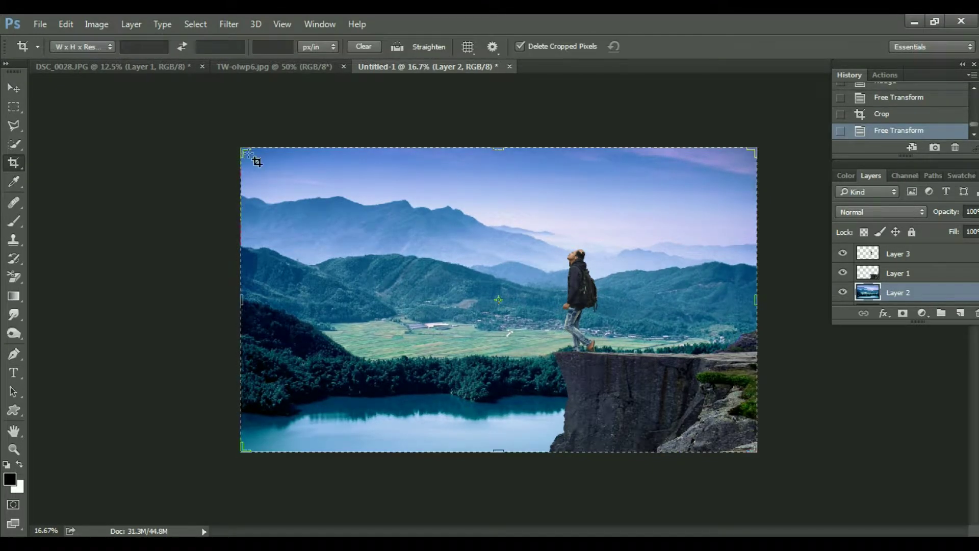
click(323, 209)
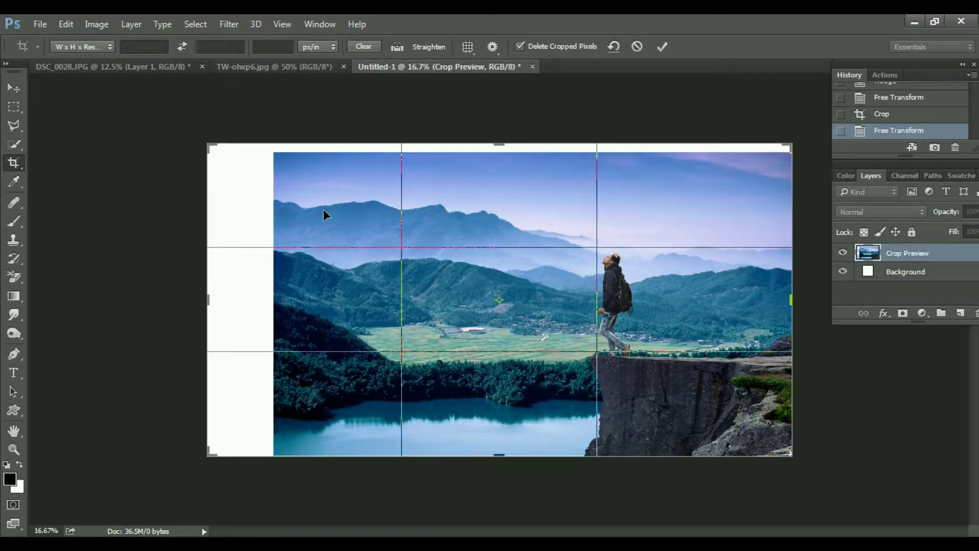
key(Return)
key(v)
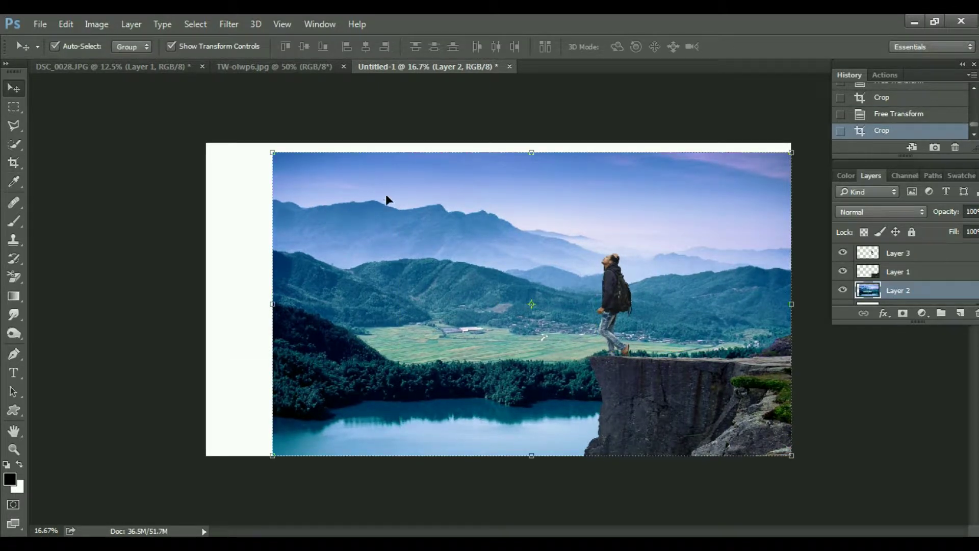
drag(272, 152, 204, 142)
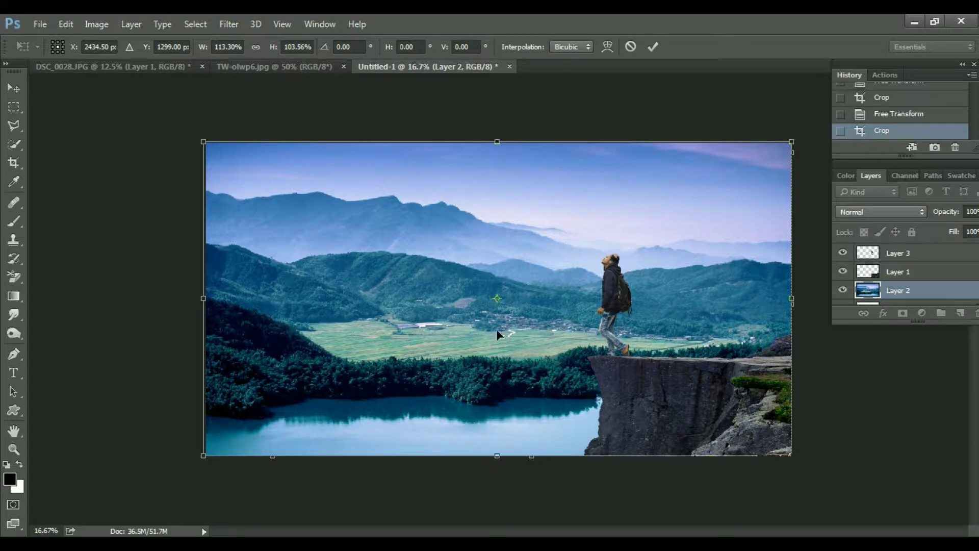
key(Return)
key(ctrl+plus)
key(Tab)
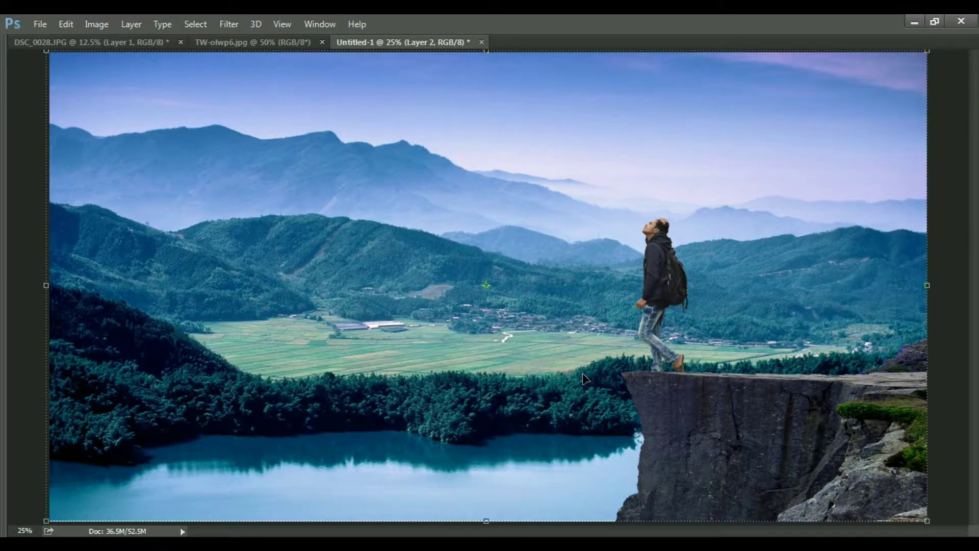
key(ctrl+minus)
Rescale and tilt the hiker so his feet meet the sloping rock ledge.
scroll(571, 380, up, 5)
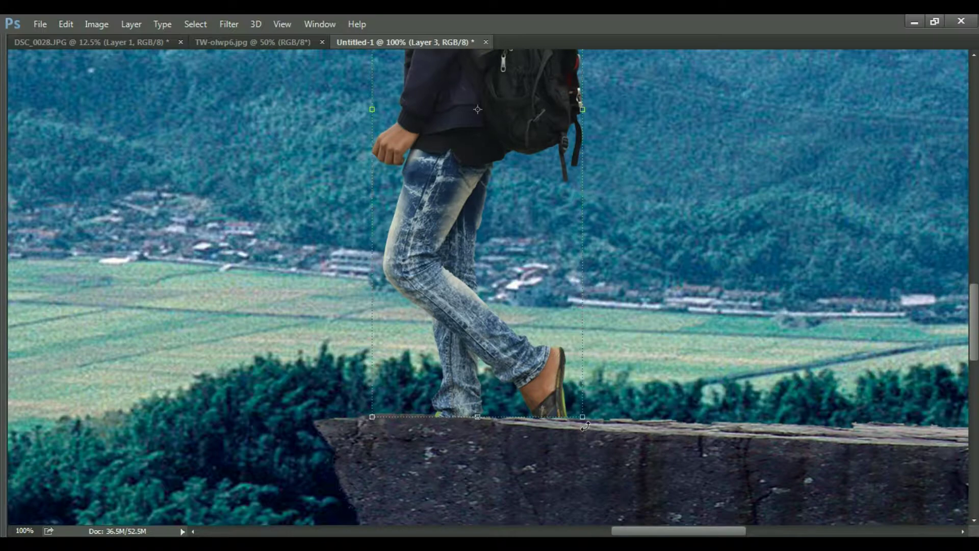
scroll(579, 426, down, 1)
key(ctrl+plus)
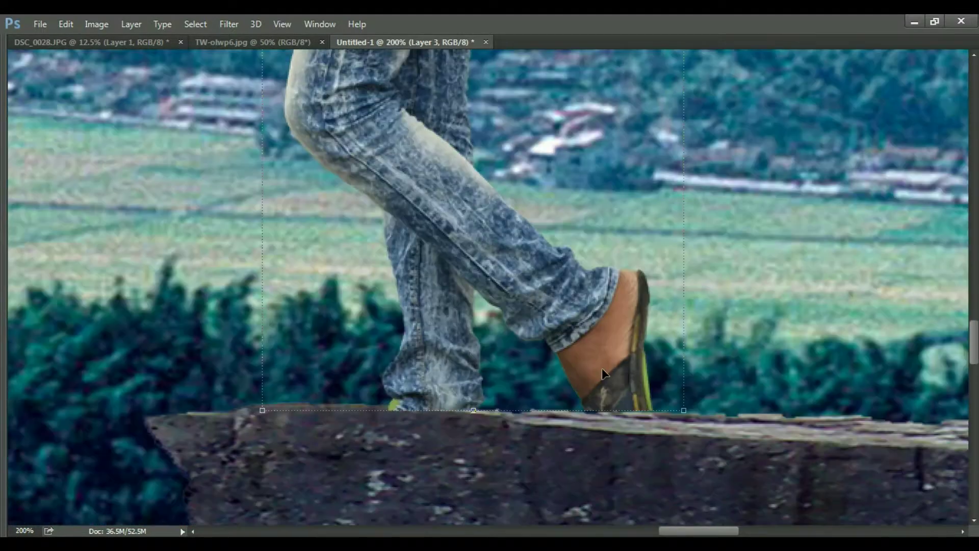
drag(684, 412, 685, 413)
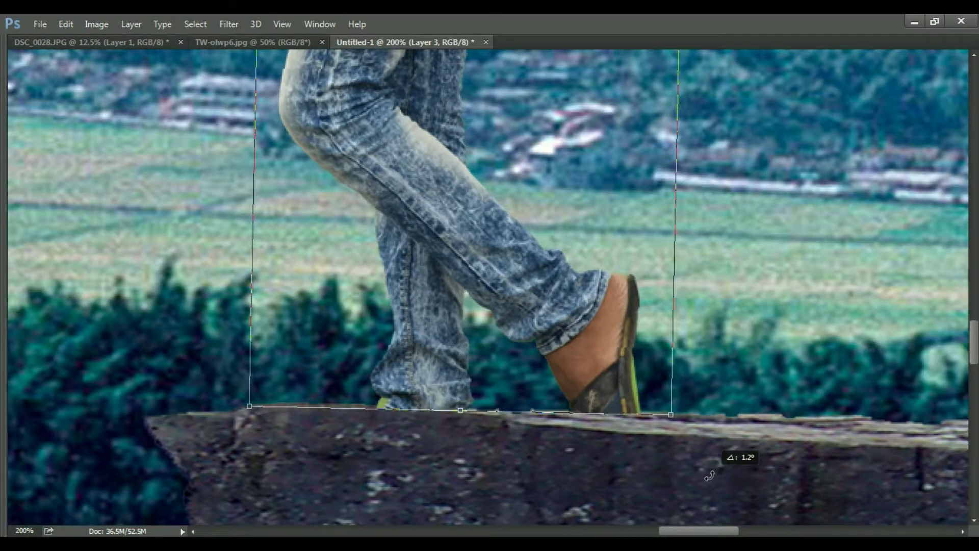
drag(675, 479, 723, 463)
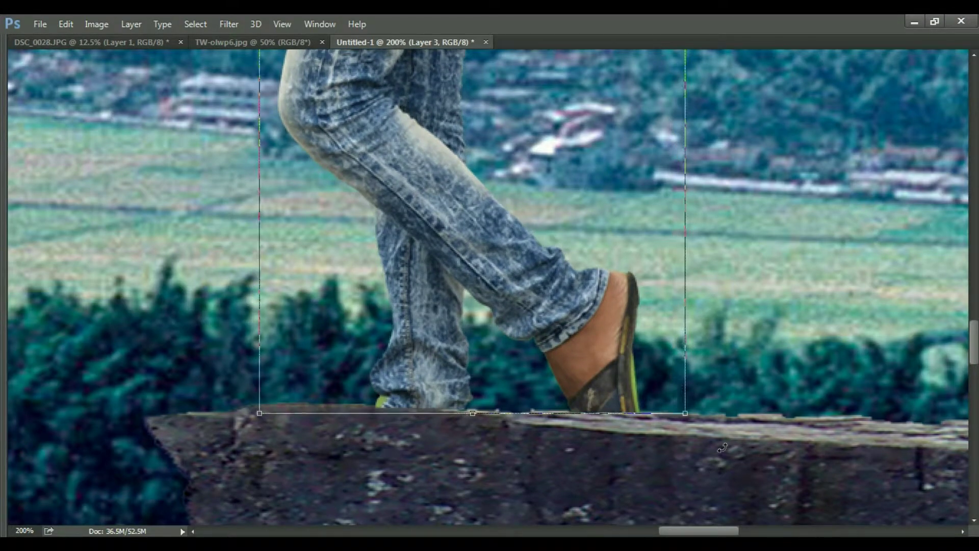
key(Return)
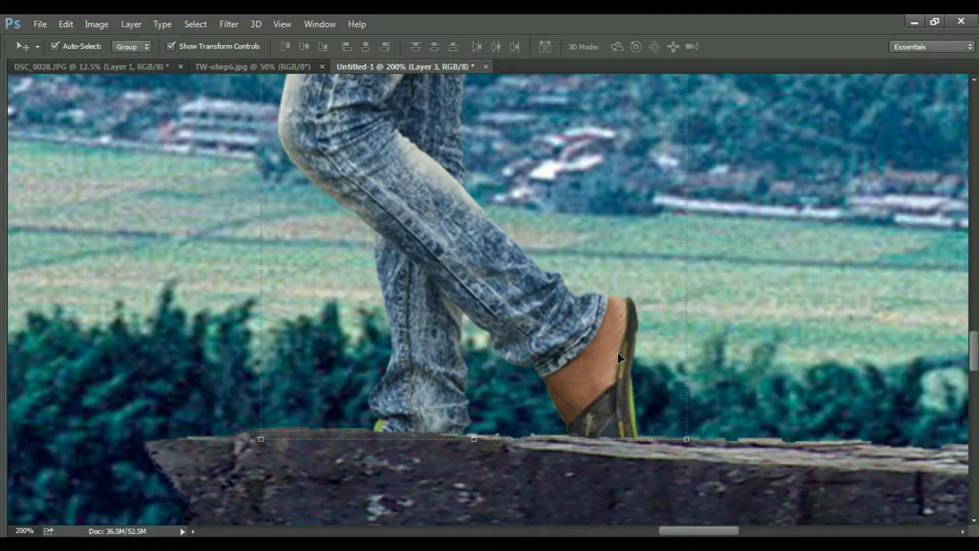
key(ctrl+minus)
key(ctrl+plus)
key(ctrl+plus)
key(ctrl+plus)
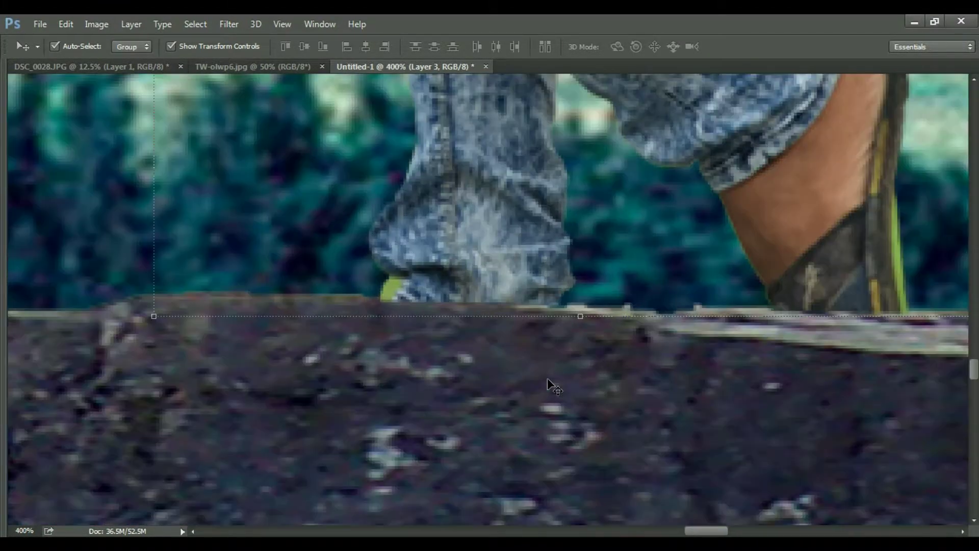
Lasso the rock patch beneath the back foot and feather the selection.
key(l)
drag(352, 298, 491, 396)
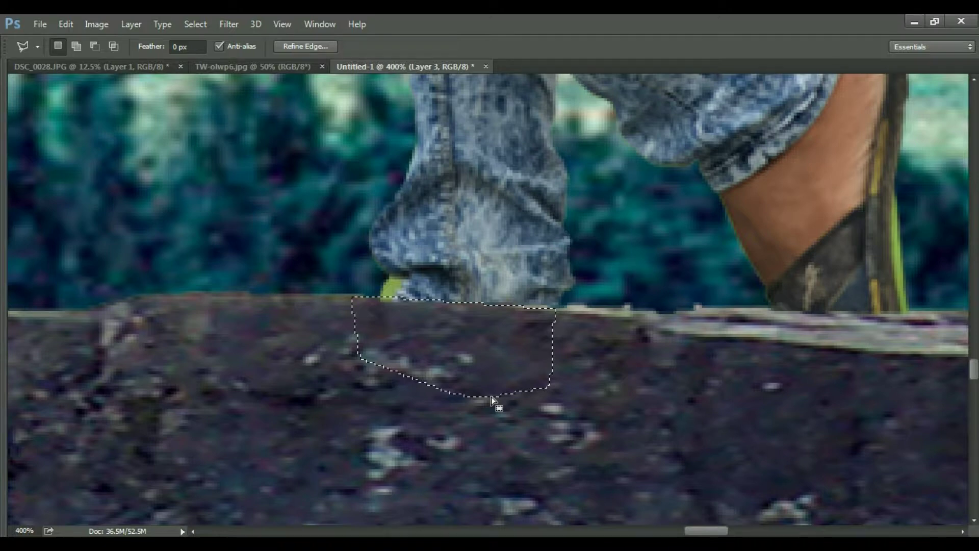
right_click(433, 329)
click(475, 62)
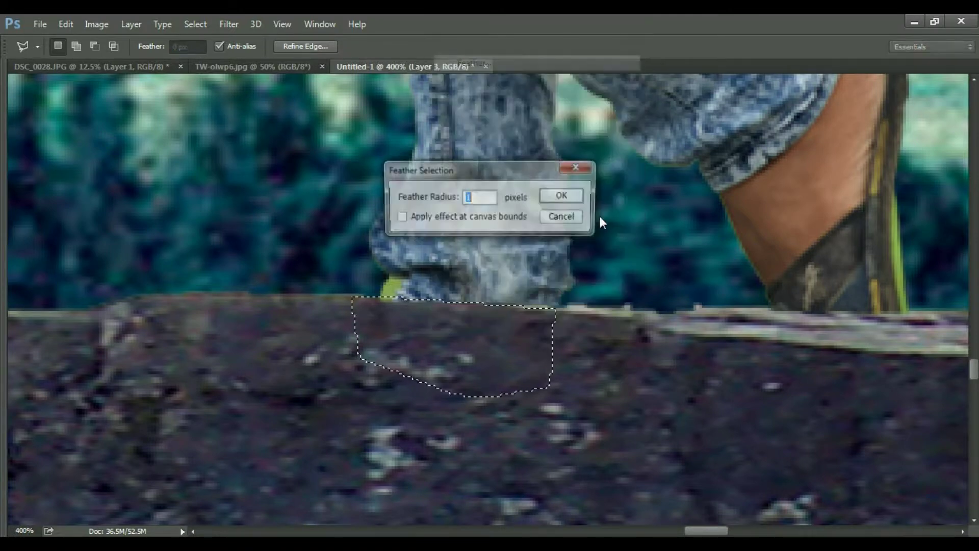
key(Return)
key(v)
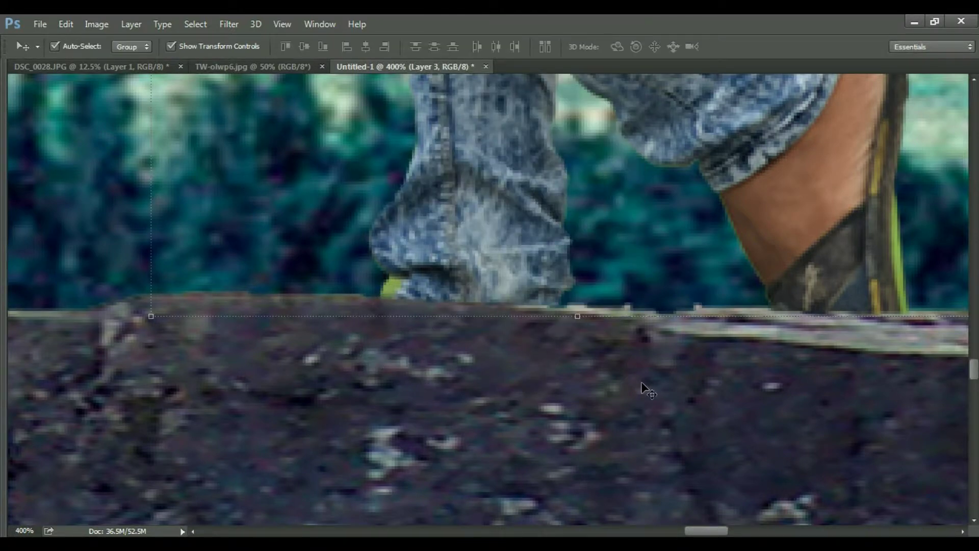
Nudge the hiker left toward the cliff edge.
key(ctrl+minus)
key(ctrl+minus)
key(ctrl+minus)
key(ctrl+minus)
key(ctrl+minus)
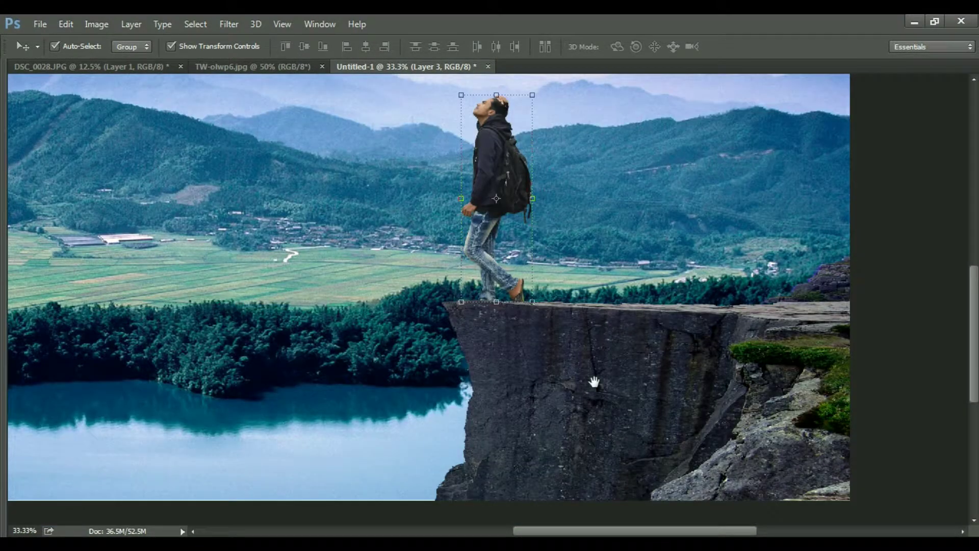
key(ctrl+minus)
key(shift+Left)
key(shift+Left)
key(shift+Left)
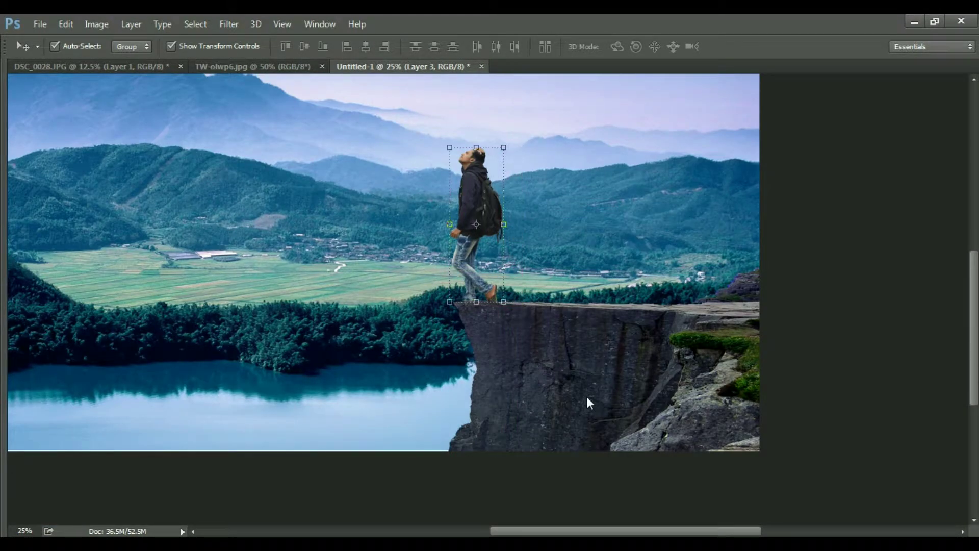
key(shift+Left)
key(shift+Left)
key(shift+Left)
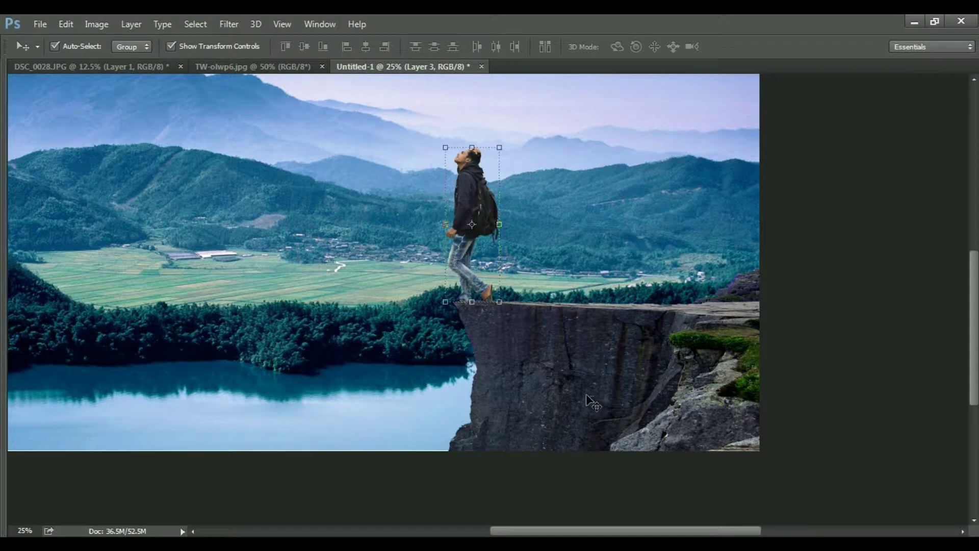
key(ctrl+minus)
key(alt+bracketleft)
Lower the valley background's saturation with Hue/Saturation.
key(ctrl+plus)
key(ctrl+u)
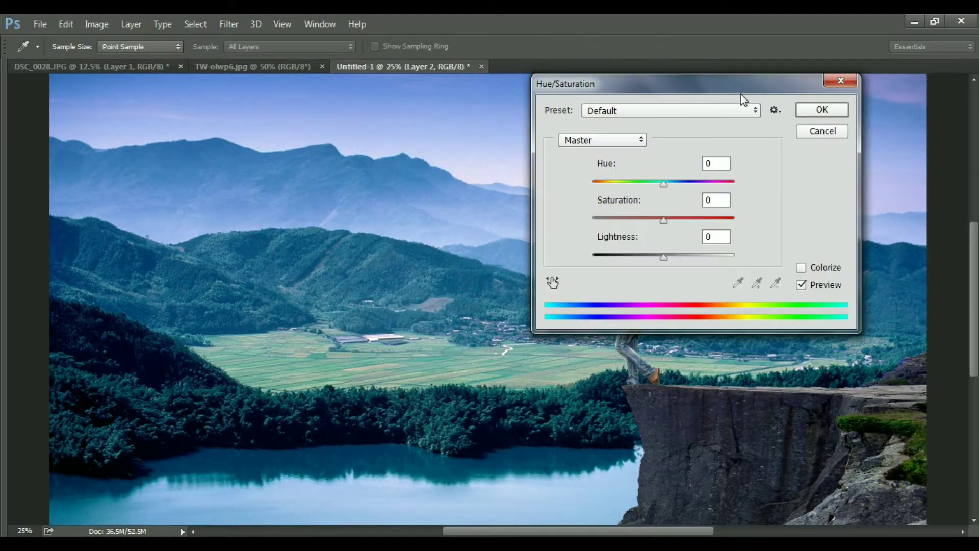
mouse_move(740, 94)
mouse_down()
mouse_move(227, 240)
mouse_move(254, 257)
mouse_up()
mouse_move(157, 380)
mouse_down()
mouse_move(175, 380)
mouse_move(133, 384)
mouse_up()
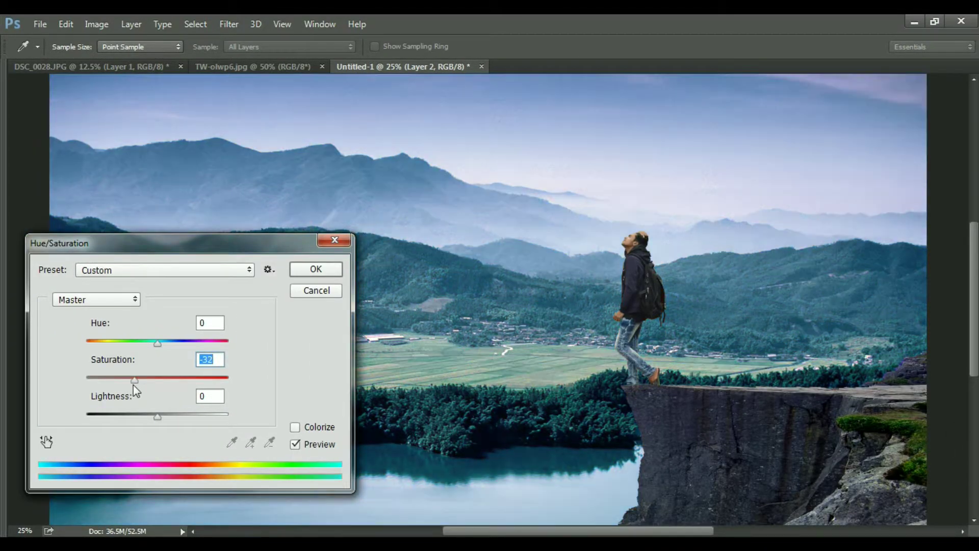
key(Return)
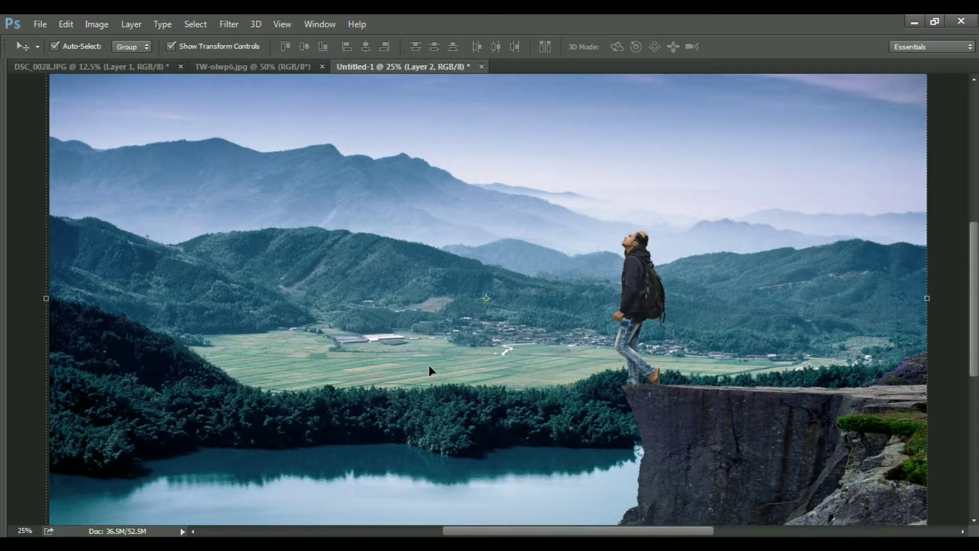
Darken the landscape with Levels, lowering the midtones and the output whites.
key(Tab)
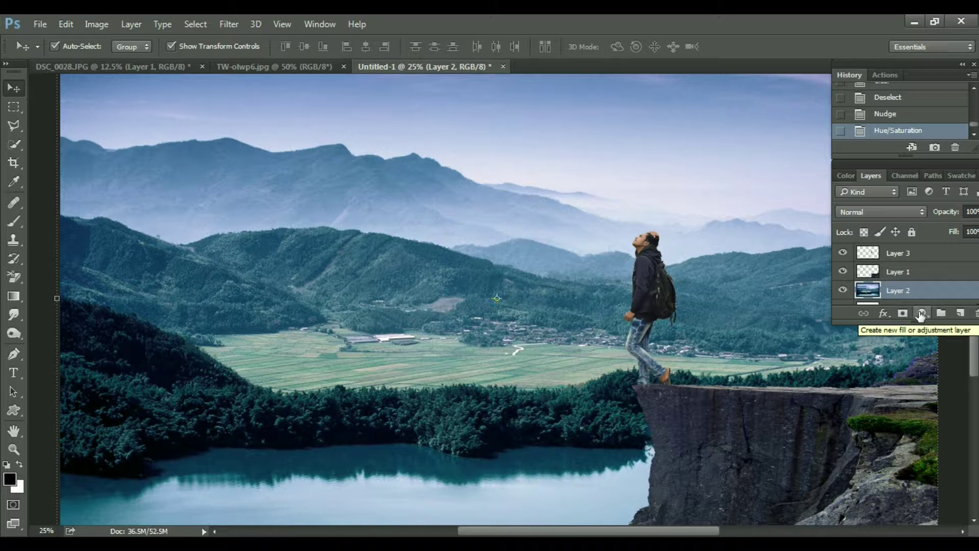
key(ctrl+l)
drag(730, 92, 182, 213)
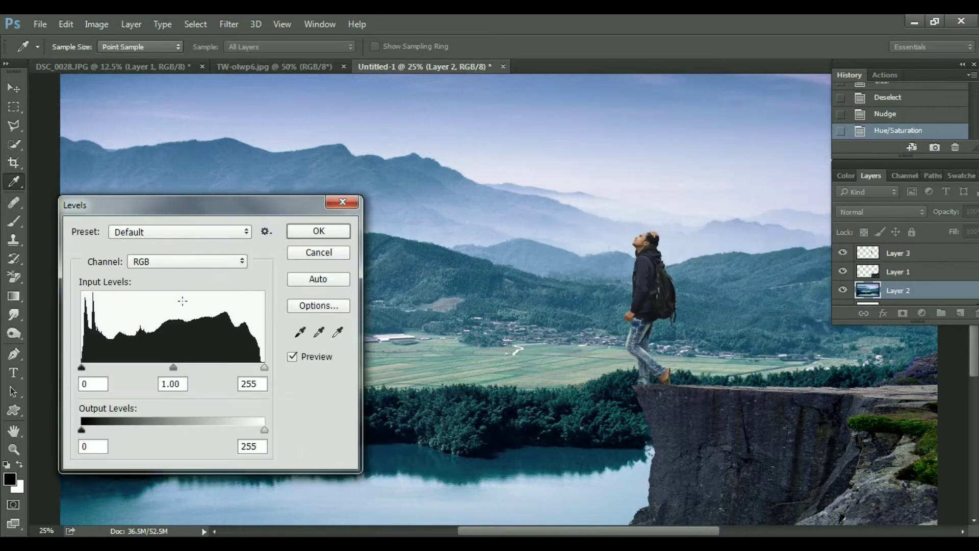
drag(173, 367, 213, 368)
drag(264, 430, 204, 430)
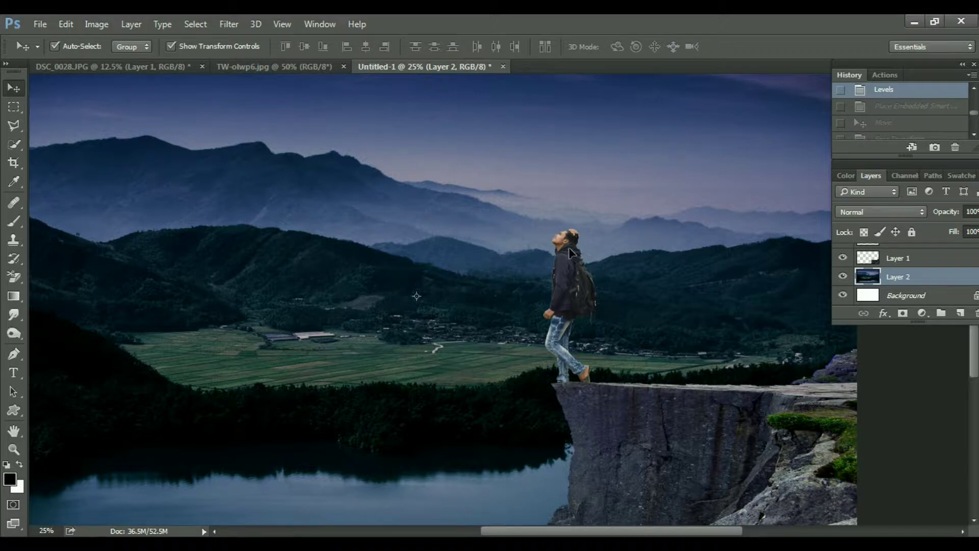
Select the landscape layer and drag the orange starburst flare Tutorial (27) into the composite.
right_click(416, 166)
click(447, 173)
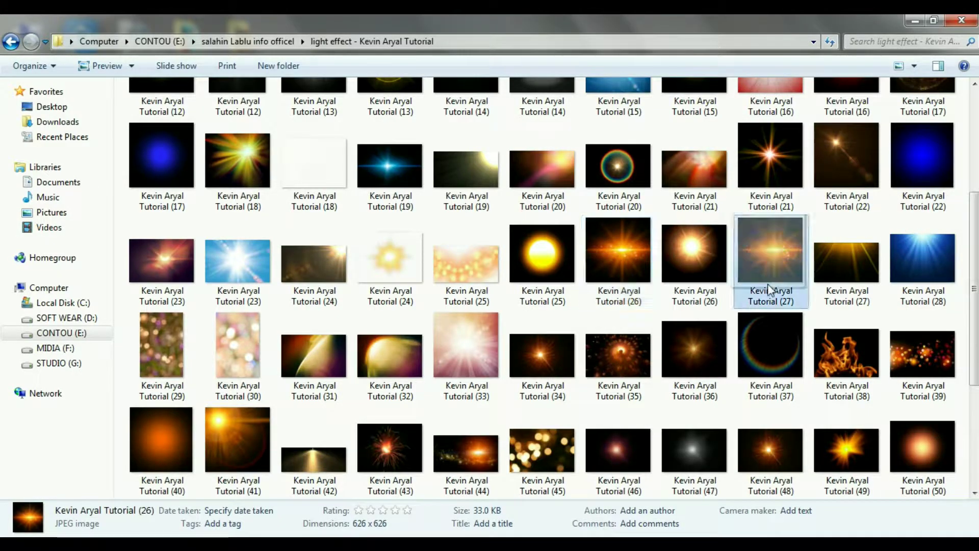
mouse_move(768, 290)
mouse_down()
mouse_move(620, 268)
mouse_move(594, 295)
mouse_up()
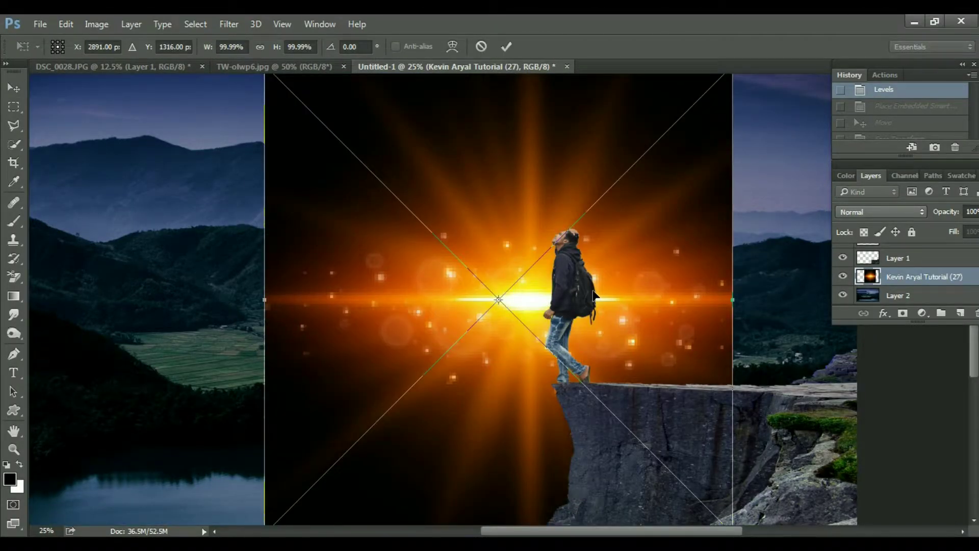
Place the flare and scale it down over the man.
key(Return)
key(ctrl+0)
key(ctrl+t)
drag(755, 131, 719, 313)
key(Return)
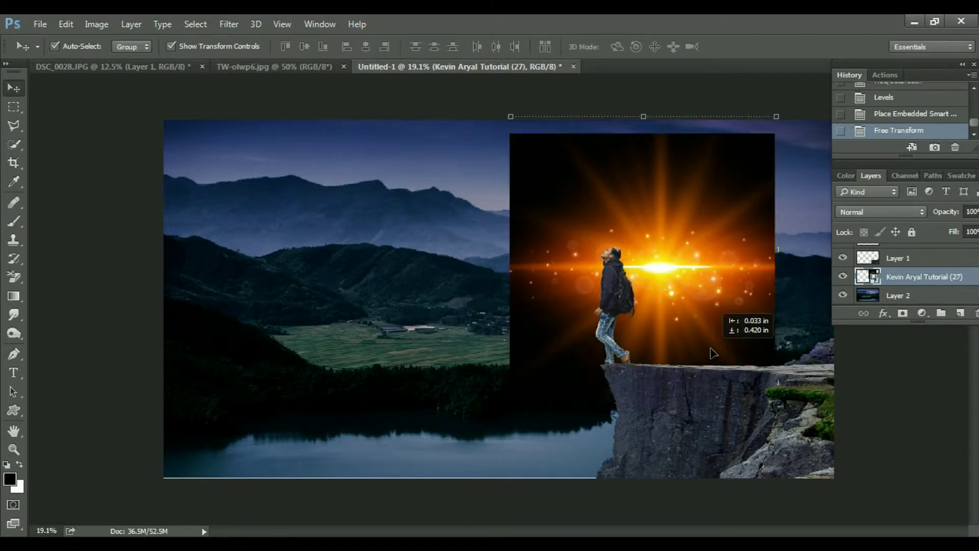
Set the flare's blend mode to Screen and shift it along the horizon.
click(894, 213)
click(861, 310)
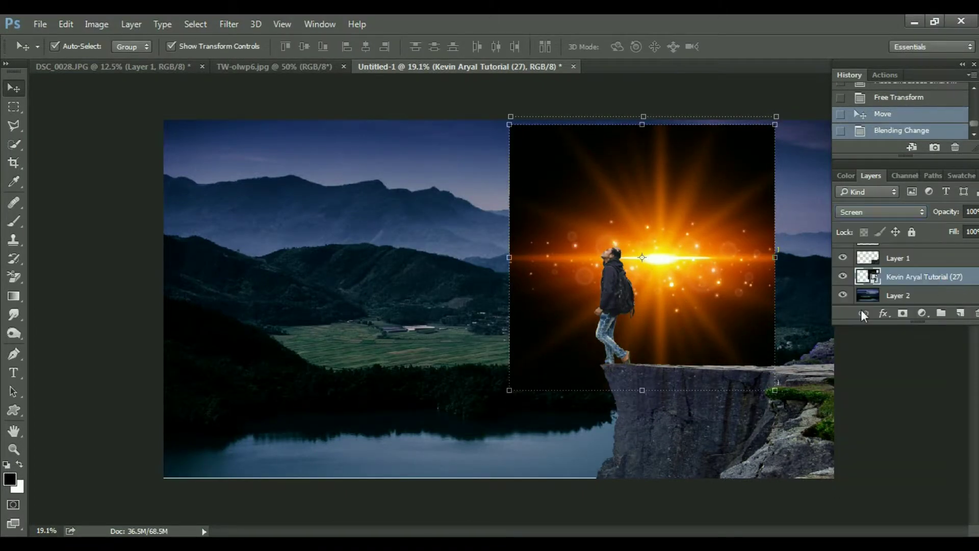
key(shift+minus)
key(shift+plus)
key(shift+plus)
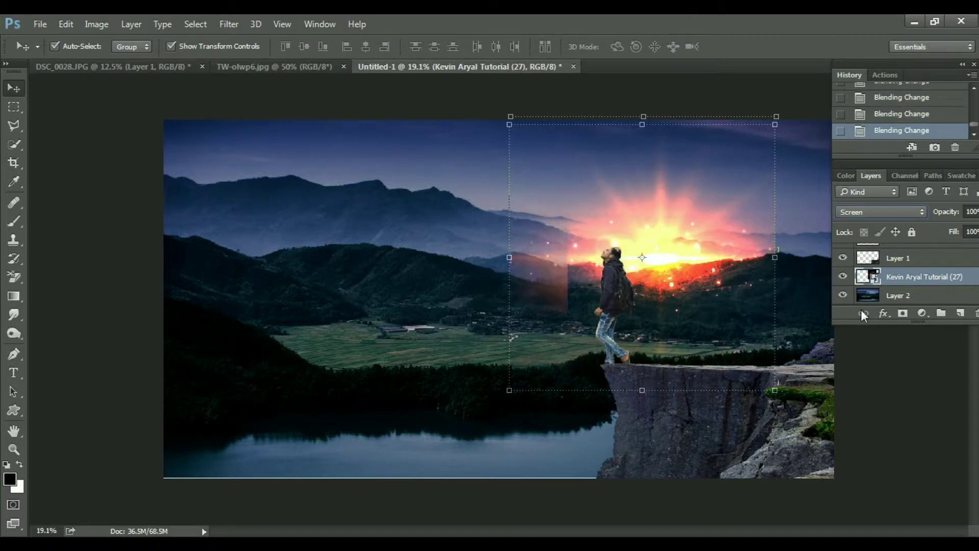
key(shift+minus)
mouse_move(697, 314)
mouse_down()
mouse_move(623, 318)
mouse_move(668, 291)
mouse_up()
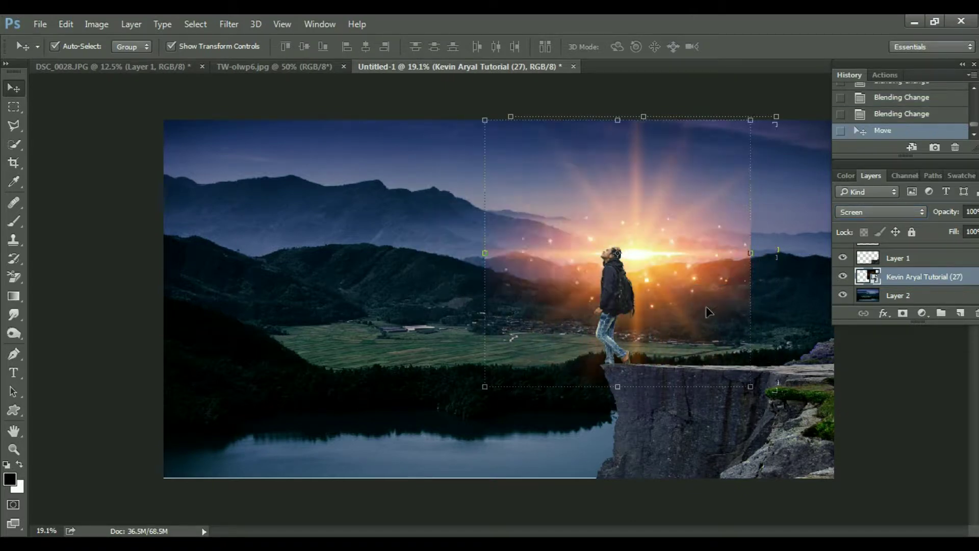
Stretch the flare wider to the right and enlarge it toward the lower left.
key(ctrl+t)
drag(748, 254, 837, 265)
key(Return)
key(ctrl+minus)
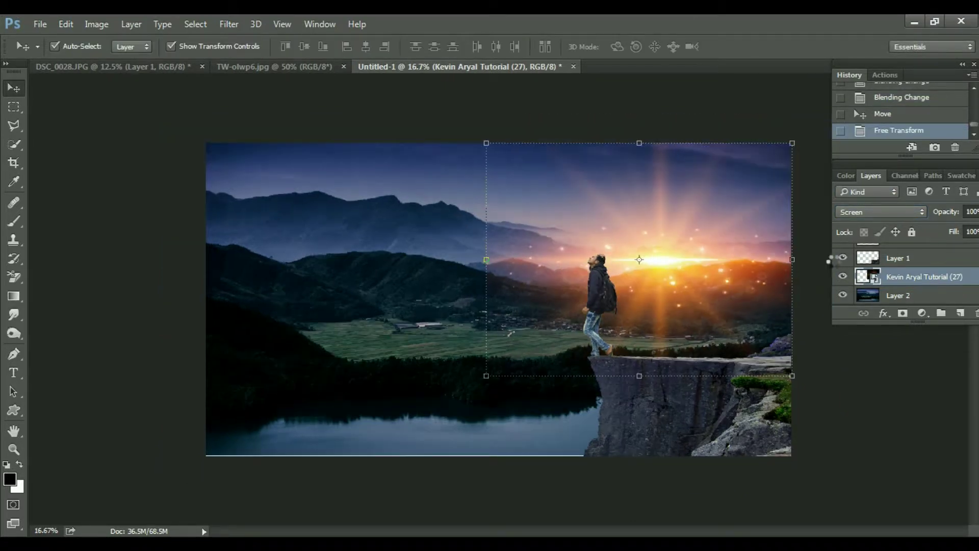
drag(487, 384, 469, 392)
key(Return)
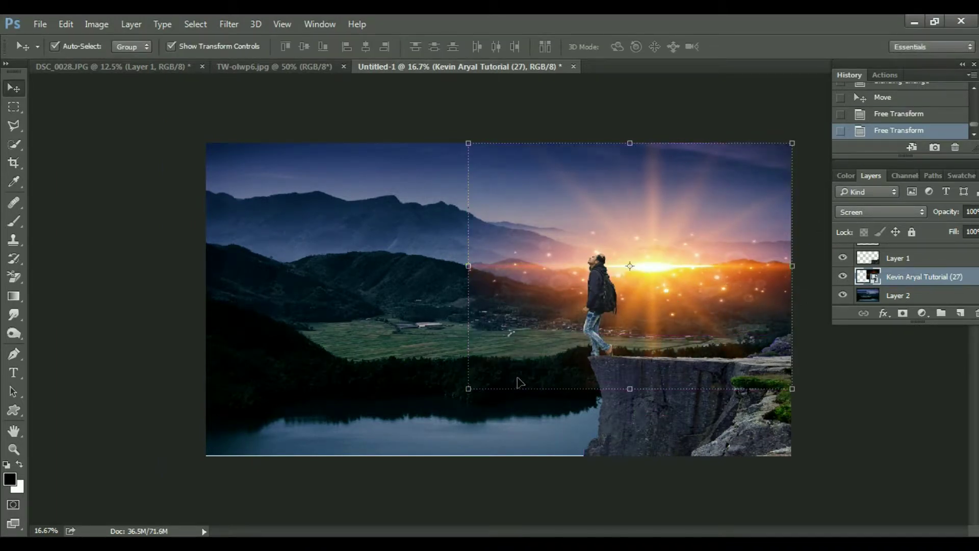
Set the flare layer's opacity to 70%.
key(5)
key(ctrl+plus)
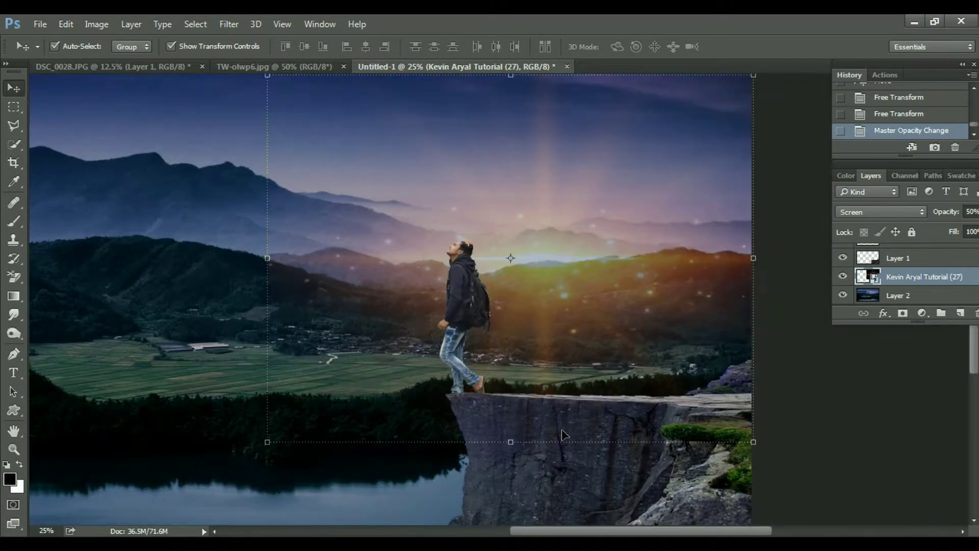
key(6)
key(6)
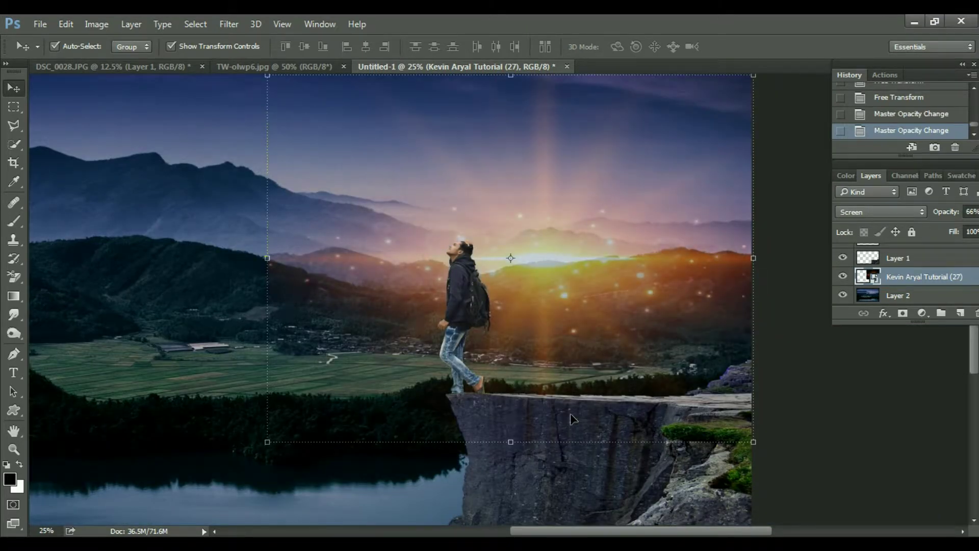
key(7)
key(7)
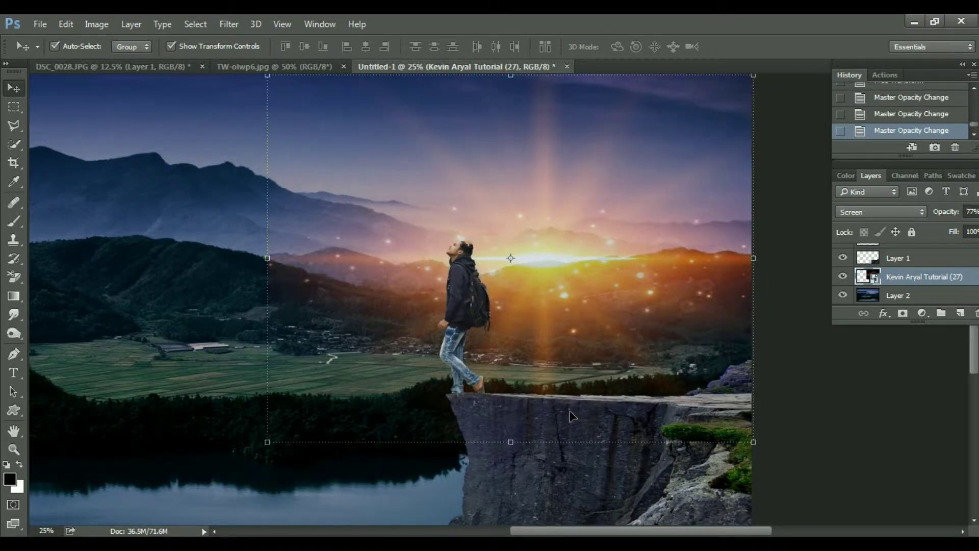
key(7)
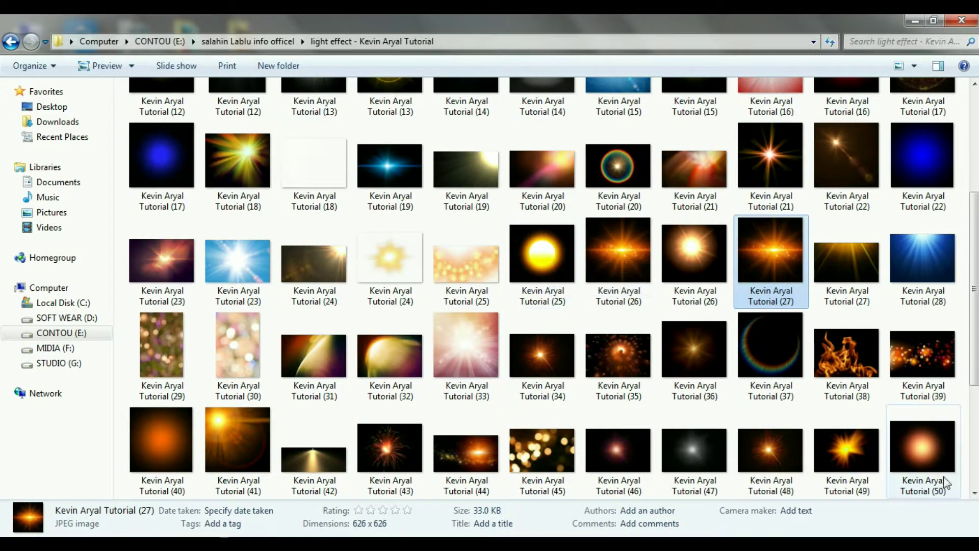
Drag the yellow sun image Tutorial (25) into the composite.
scroll(528, 230, down, 1)
click(528, 230)
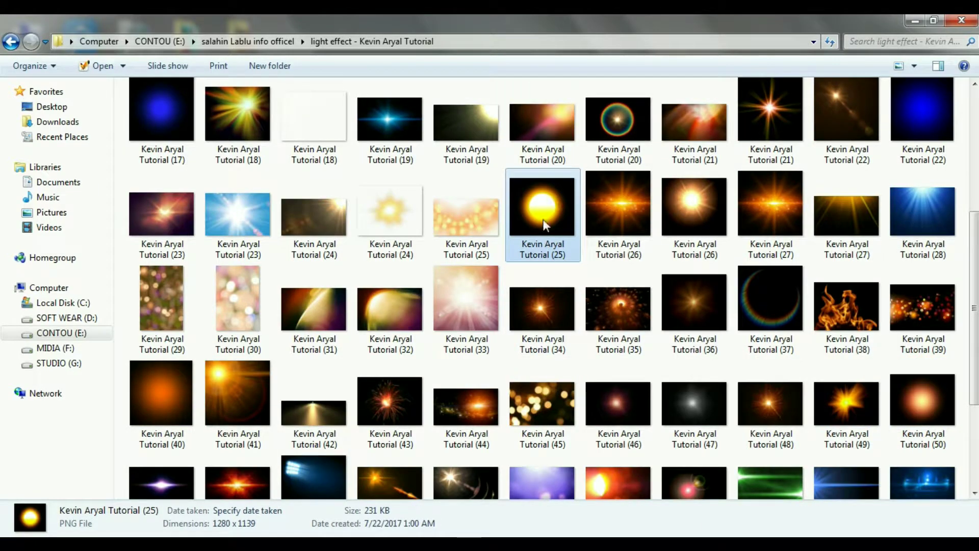
mouse_move(527, 230)
mouse_down()
mouse_move(497, 294)
mouse_move(341, 313)
mouse_up()
Place the yellow sun image and scale it down.
key(Return)
key(ctrl+t)
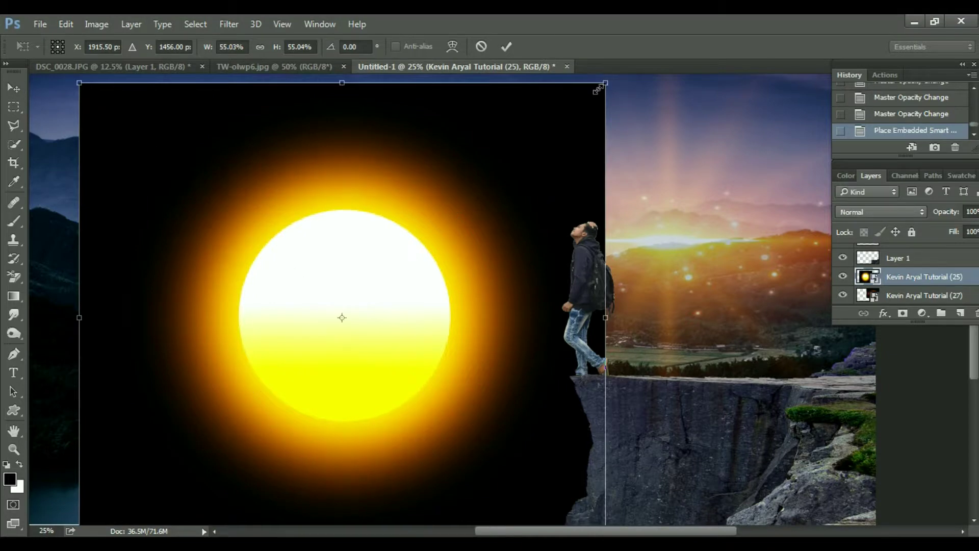
drag(606, 83, 551, 127)
key(Return)
Give the sun a Color Dodge blend, move it behind the man, and shrink it to an orb.
click(867, 212)
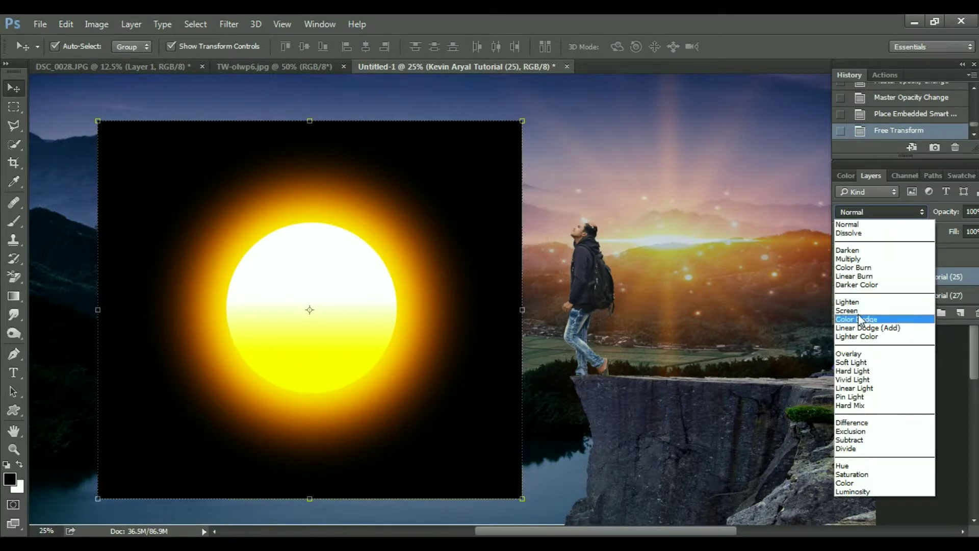
click(859, 312)
key(Up)
key(Up)
key(Down)
key(Down)
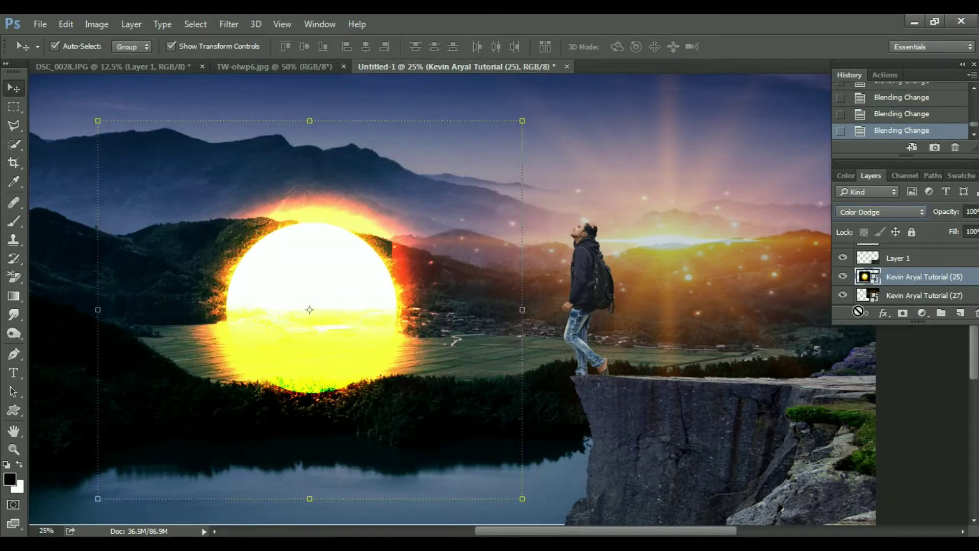
drag(361, 306, 736, 237)
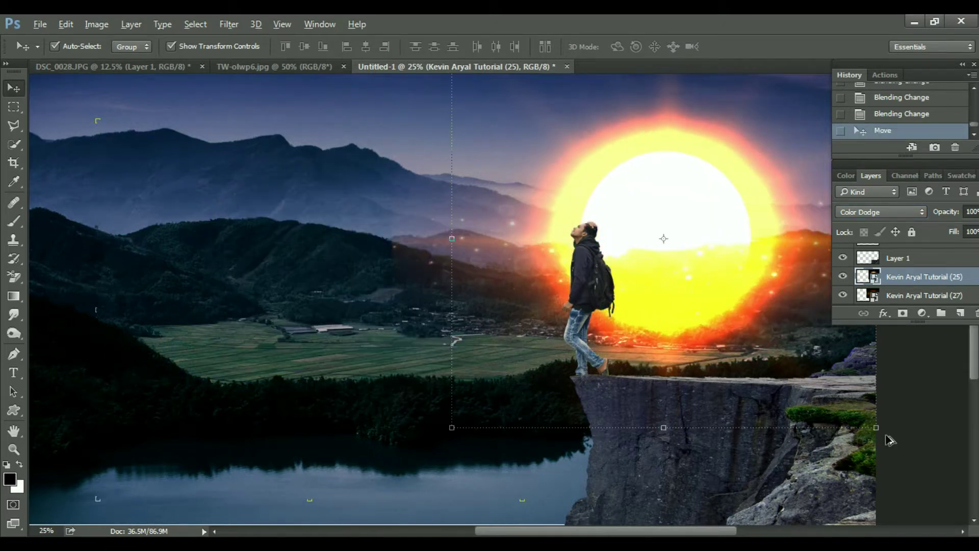
key(ctrl+t)
mouse_move(780, 328)
mouse_down()
mouse_move(705, 291)
mouse_move(676, 236)
mouse_move(700, 241)
mouse_move(681, 243)
mouse_up()
key(Return)
Raise the starburst flare layer's opacity to 90% and line it up with the sun.
right_click(757, 249)
click(770, 257)
key(9)
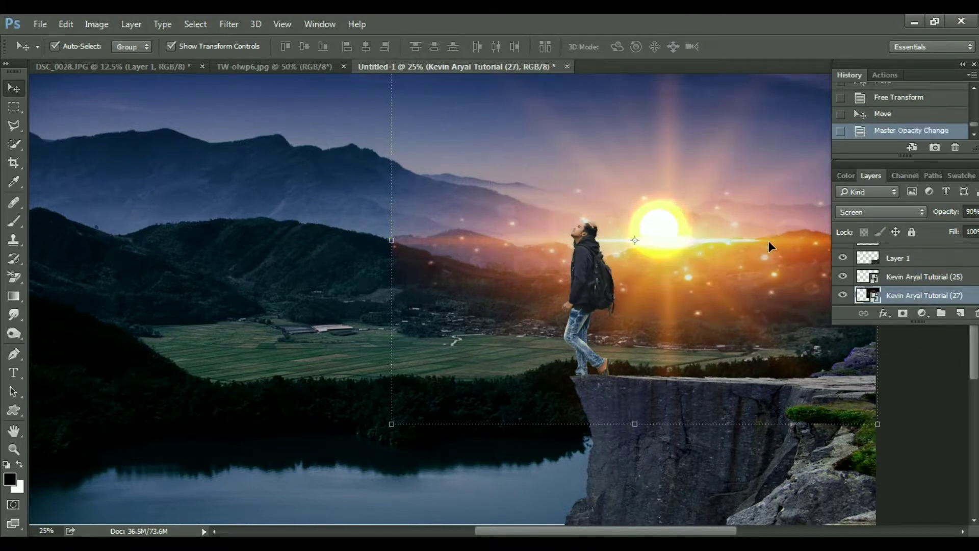
mouse_move(741, 252)
mouse_down()
mouse_move(734, 231)
mouse_move(761, 236)
mouse_up()
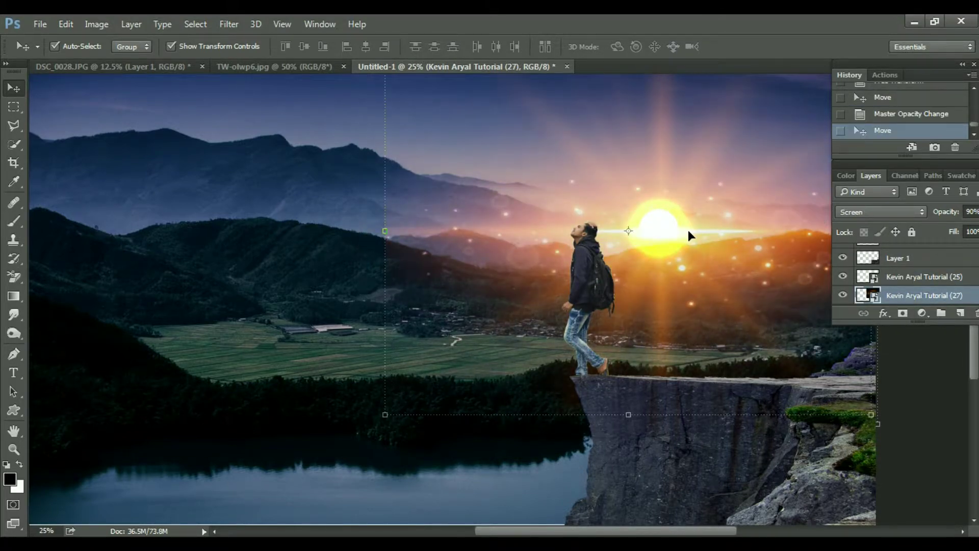
Lift the sun layer slightly above the horizon.
right_click(684, 245)
click(696, 246)
mouse_move(689, 244)
mouse_down()
mouse_move(679, 218)
mouse_move(686, 221)
mouse_up()
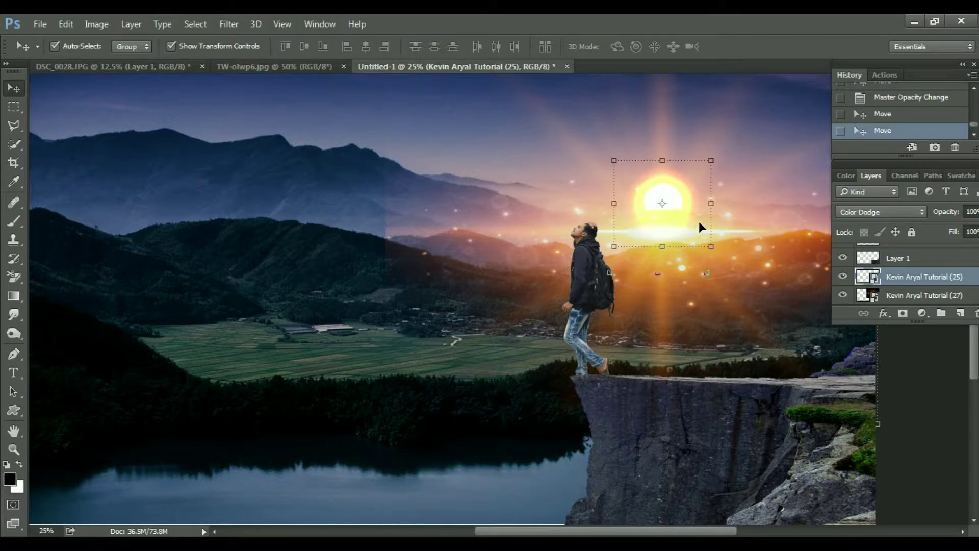
Stamp all visible layers into a merged copy and brighten its highlights with Levels.
key(ctrl+shift+alt+e)
key(ctrl+l)
mouse_move(880, 269)
mouse_down()
mouse_move(844, 271)
mouse_move(854, 269)
mouse_up()
key(Return)
Zoom in on the man and sun, then resize the sun and flare layers.
key(v)
key(ctrl+plus)
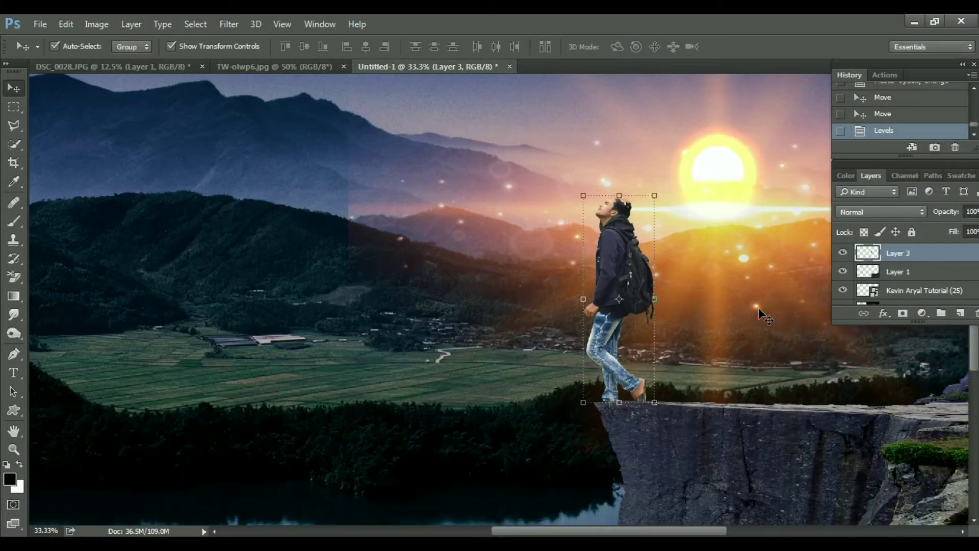
drag(760, 314, 566, 395)
right_click(544, 260)
click(590, 260)
key(ctrl+t)
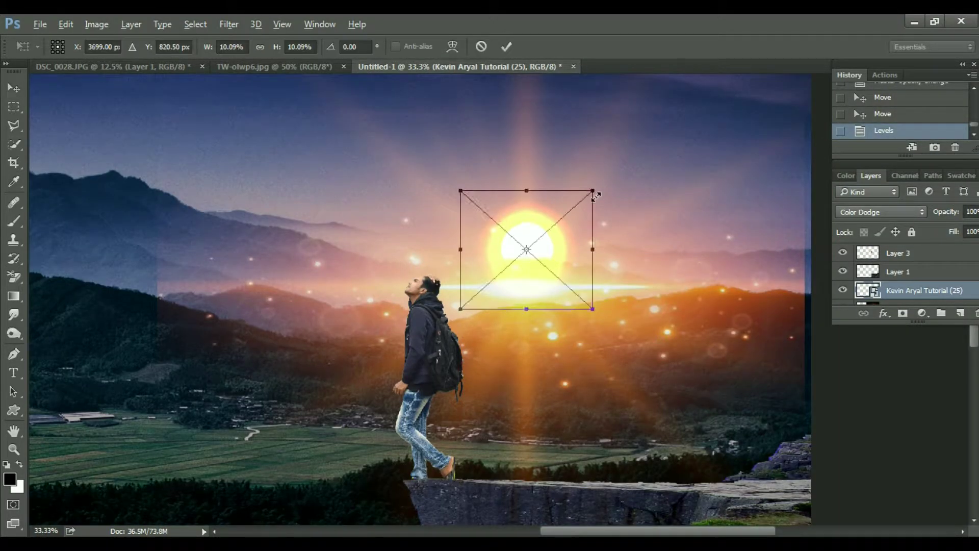
key(Return)
key(ctrl+t)
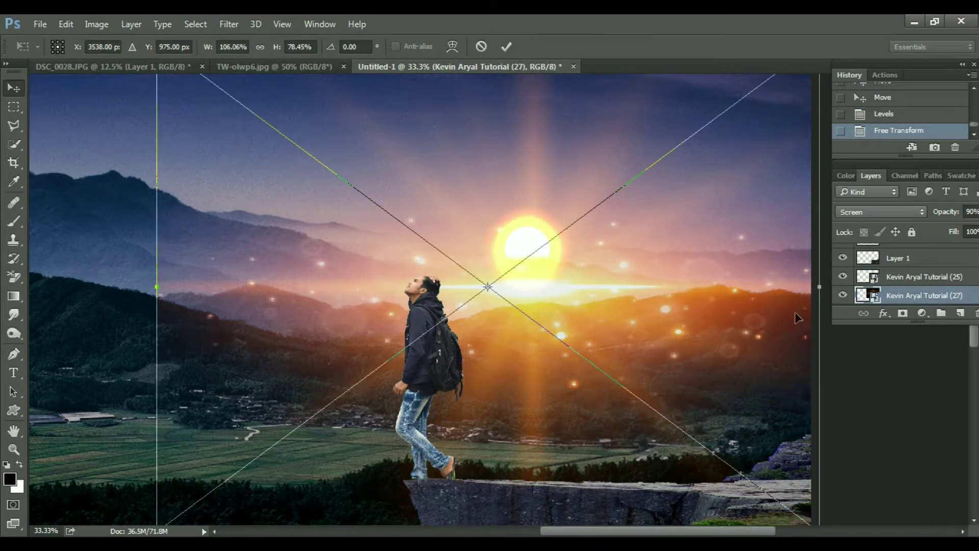
key(Return)
Drag the Tutorial (50) soft orange glow image from Explorer onto the canvas, shifted left.
key(ctrl+minus)
key(ctrl+minus)
key(ctrl+plus)
key(ctrl+minus)
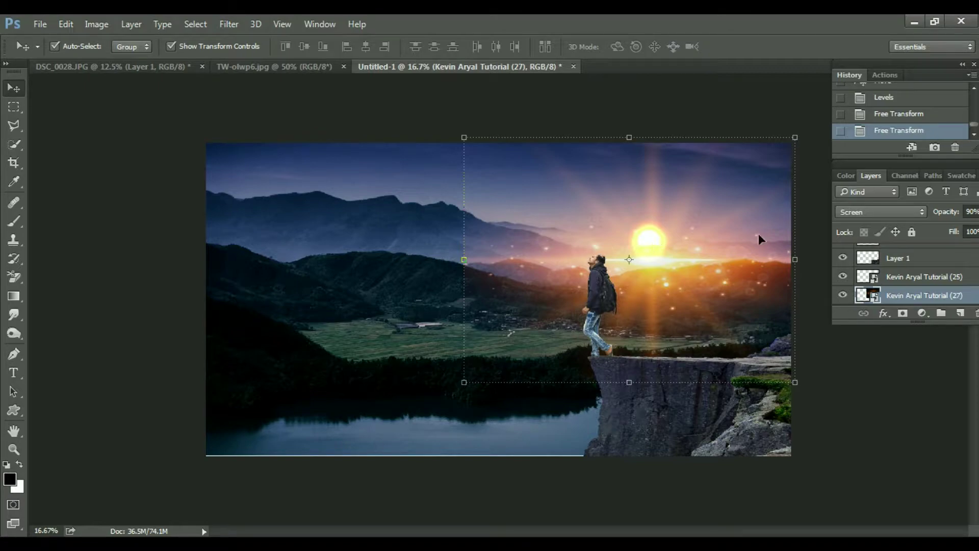
click(914, 24)
click(922, 408)
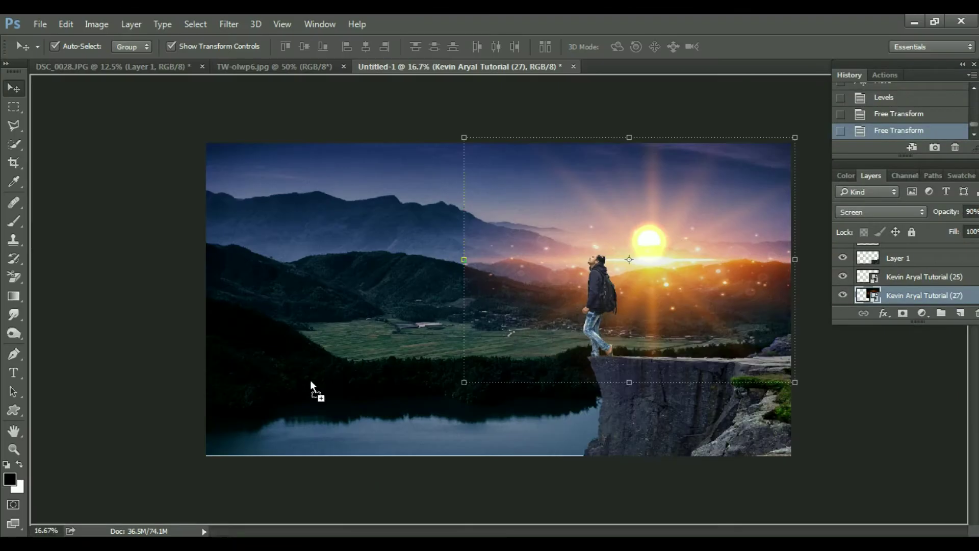
drag(331, 523, 313, 389)
drag(473, 337, 321, 333)
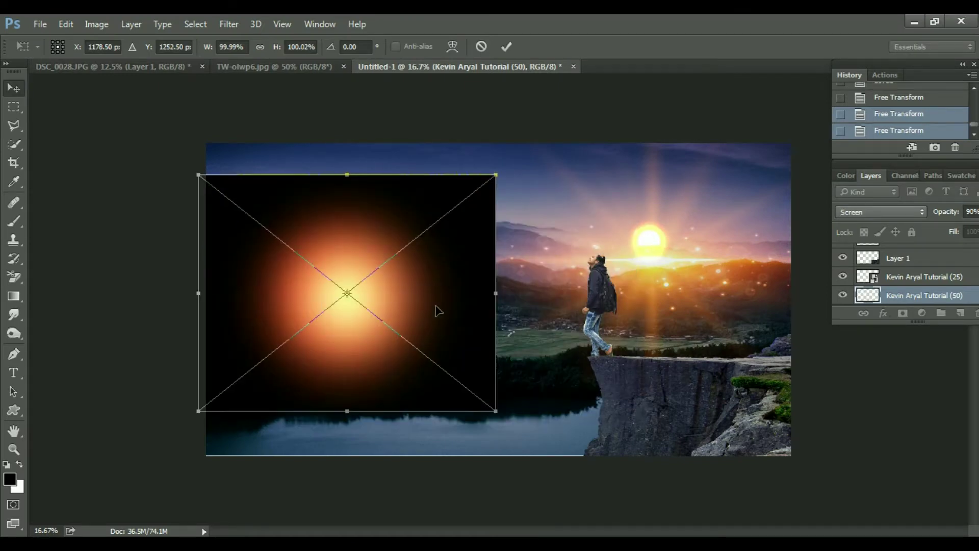
Place the glow lower-right and set its blending mode to Screen.
key(Return)
drag(437, 309, 478, 317)
click(881, 212)
click(852, 308)
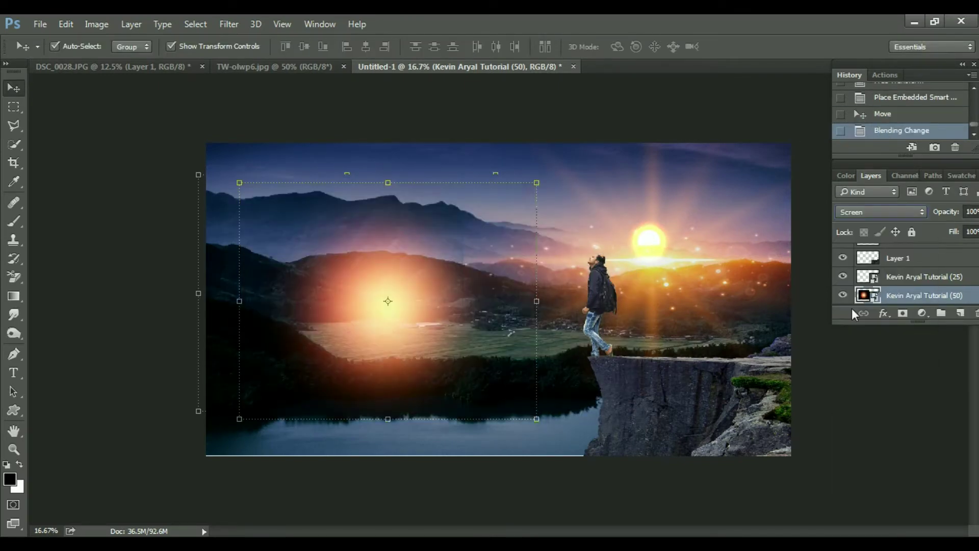
key(shift+plus)
key(shift+minus)
key(shift+minus)
key(shift+plus)
Enlarge the glow over the upper-left sky and fade it to 40% opacity.
drag(398, 352, 281, 249)
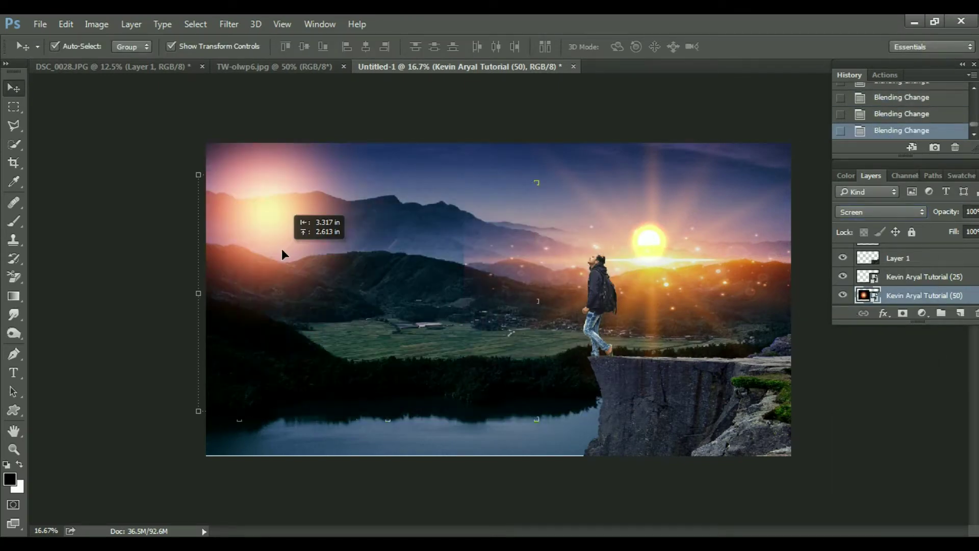
key(ctrl+t)
mouse_move(420, 328)
mouse_down()
mouse_move(475, 394)
mouse_move(613, 404)
mouse_up()
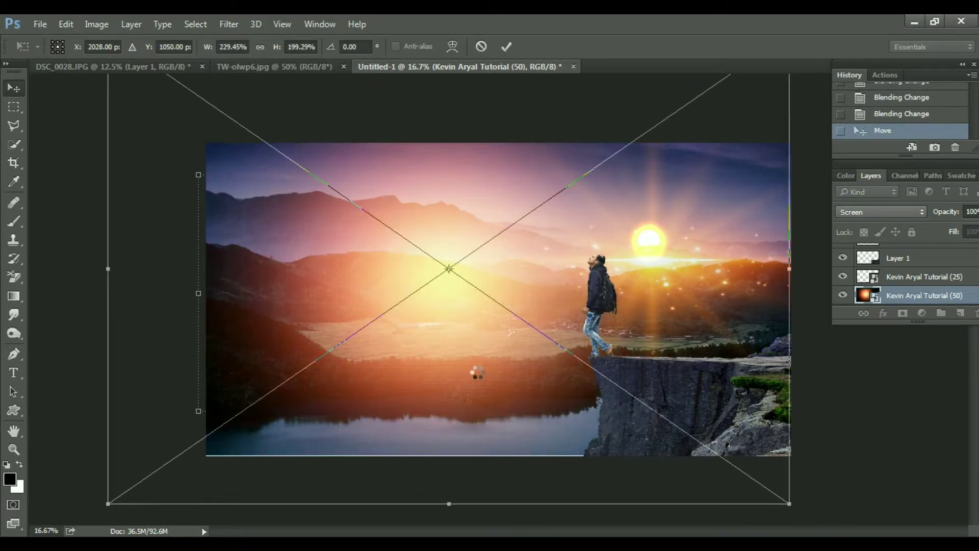
key(Return)
key(3)
drag(449, 295, 456, 273)
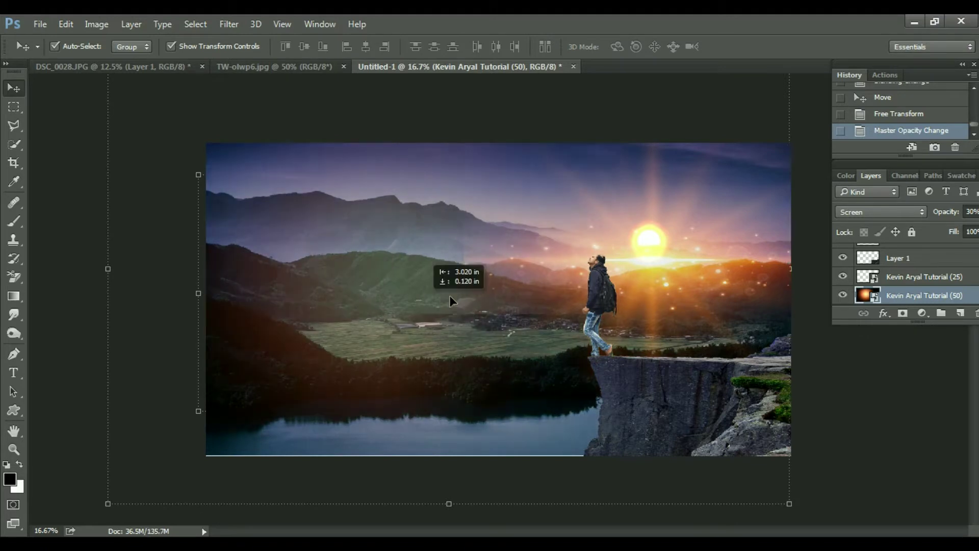
key(5)
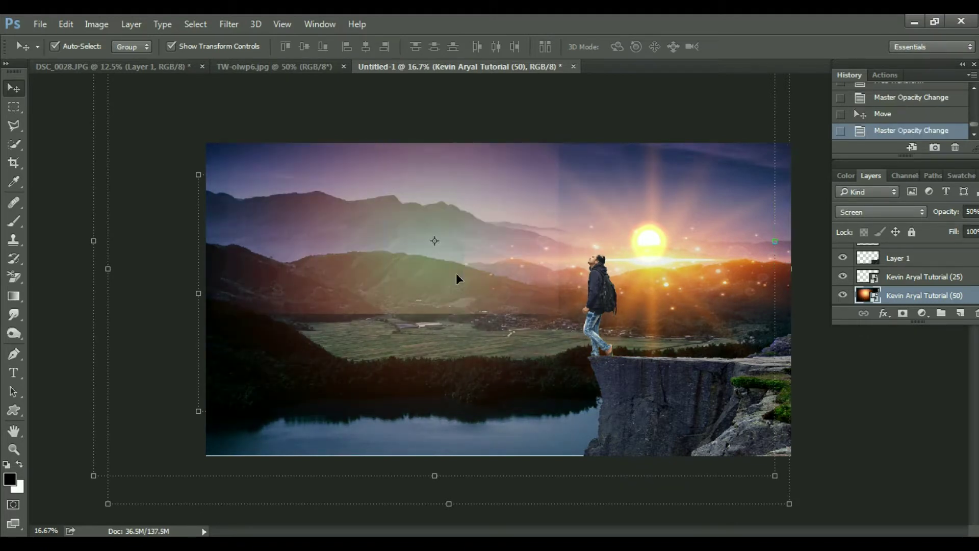
key(4)
click(700, 305)
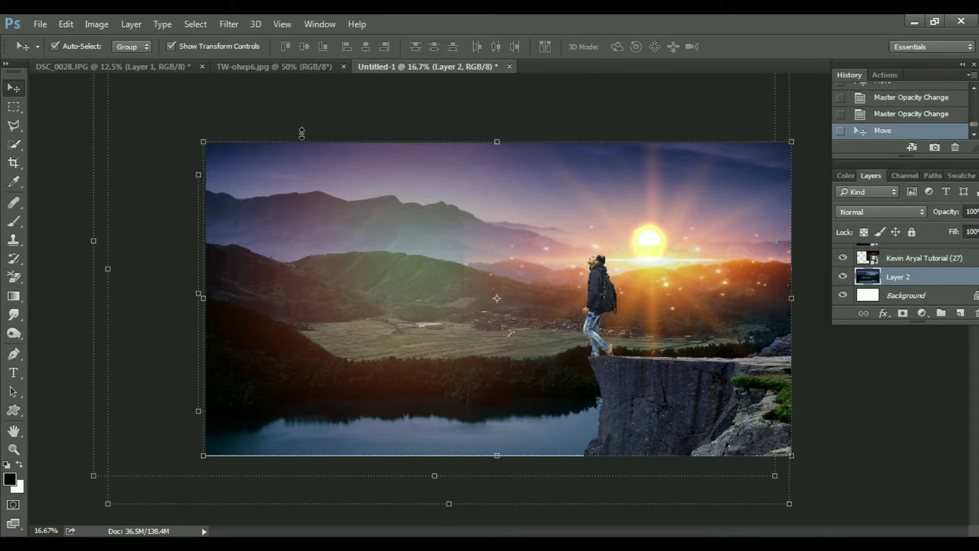
Shrink the Tutorial (27) flare toward the sun and move the sun glow into position.
right_click(645, 236)
click(677, 264)
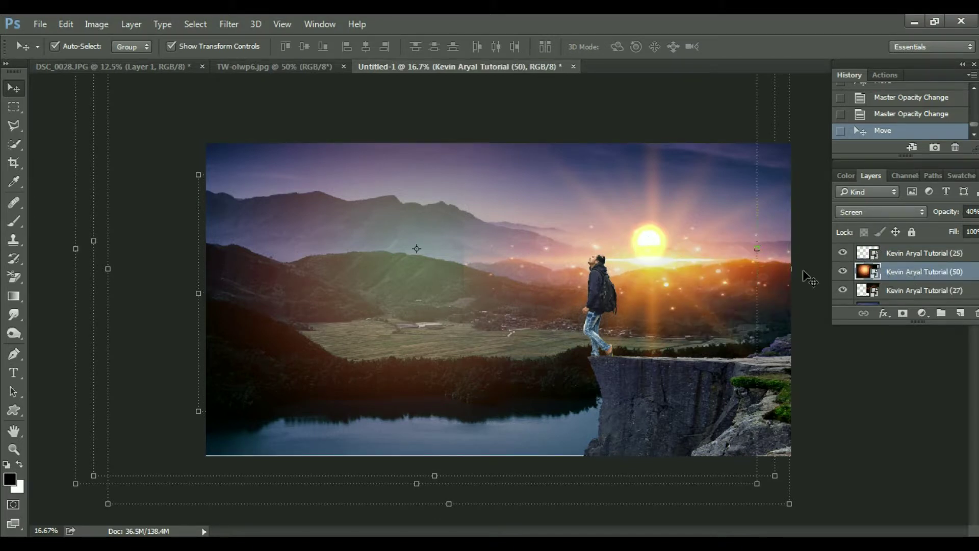
key(e)
scroll(882, 291, down, 2)
scroll(882, 291, up, 5)
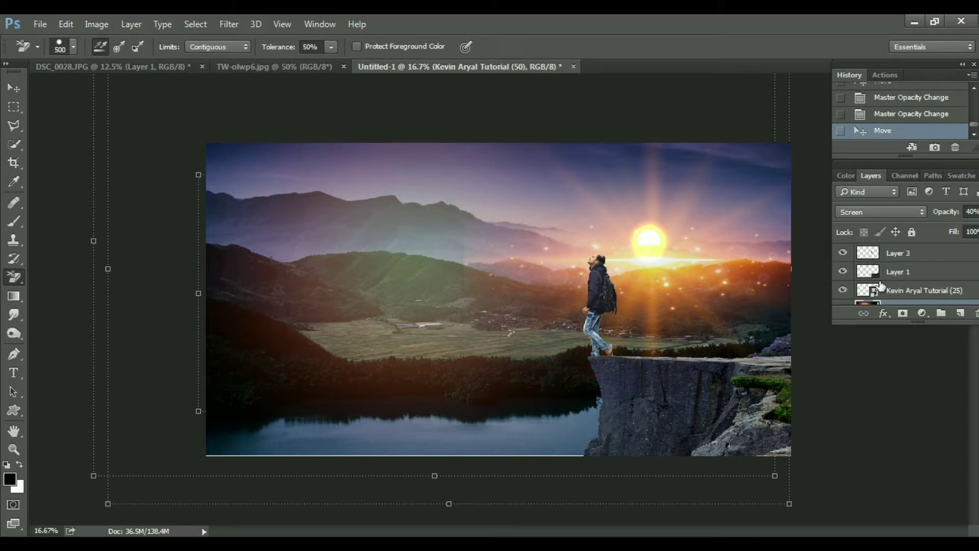
scroll(881, 286, up, 3)
click(865, 275)
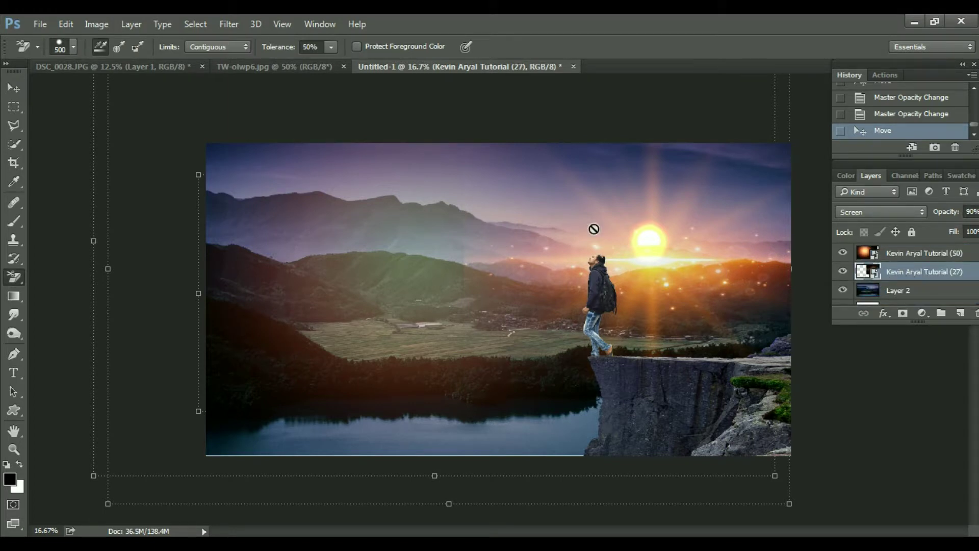
key(v)
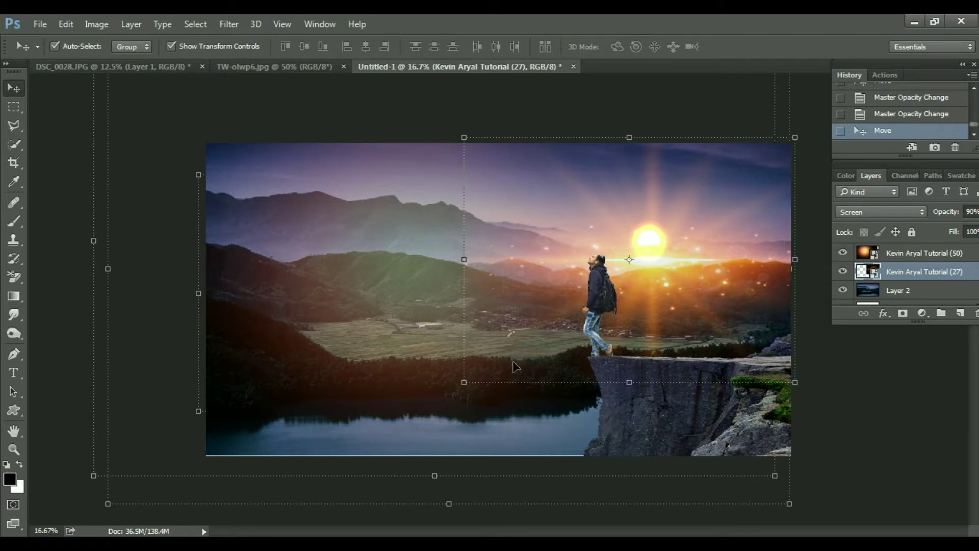
drag(464, 384, 512, 389)
key(Return)
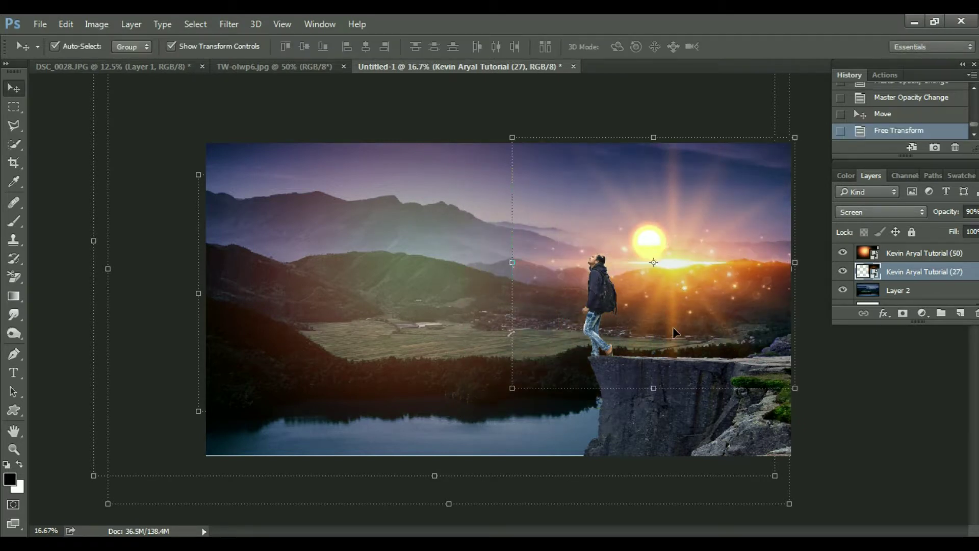
mouse_move(673, 329)
mouse_down()
mouse_move(660, 249)
mouse_move(678, 241)
mouse_up()
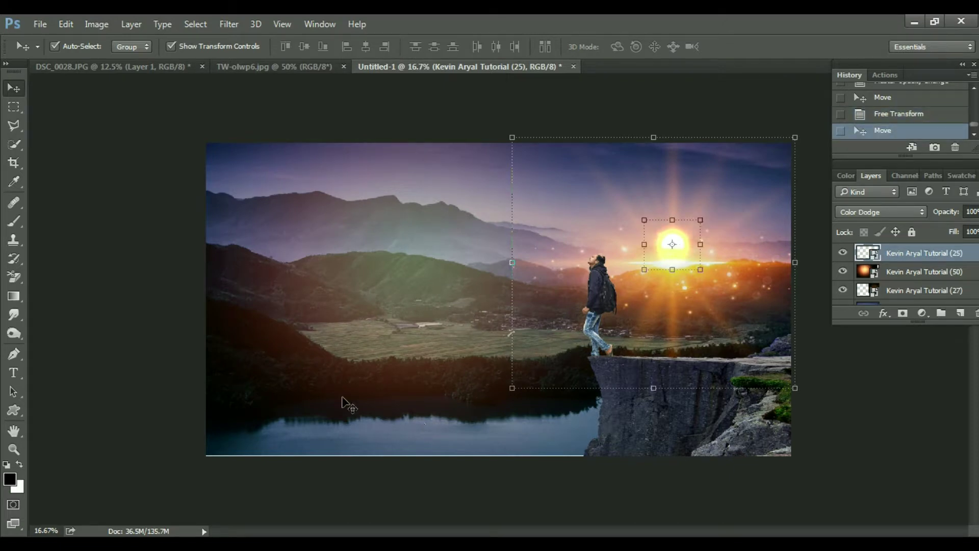
Stretch landscape Layer 2 down past the bottom edge and nudge the cliff layer up.
scroll(937, 299, down, 1)
click(907, 290)
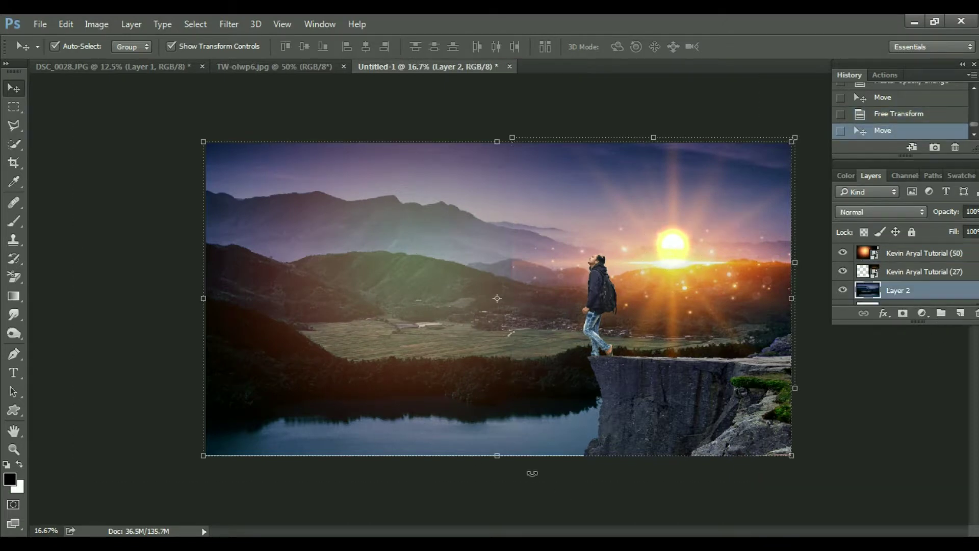
key(ctrl+t)
drag(497, 456, 497, 466)
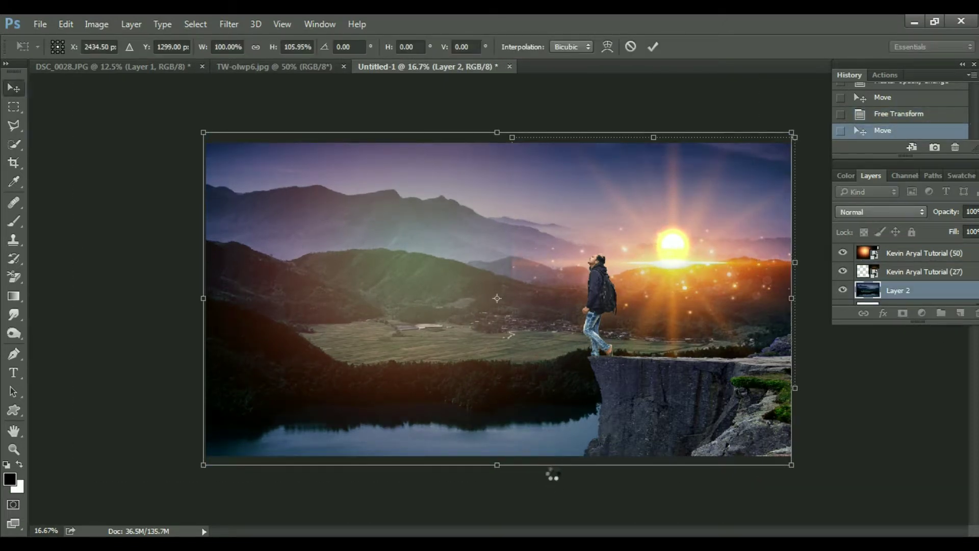
key(Return)
click(774, 240)
click(714, 444)
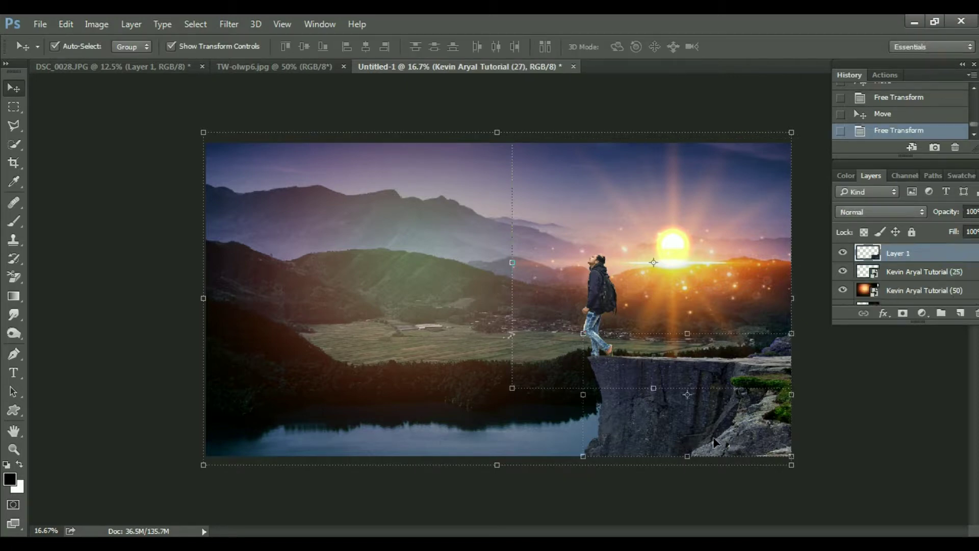
key(Up)
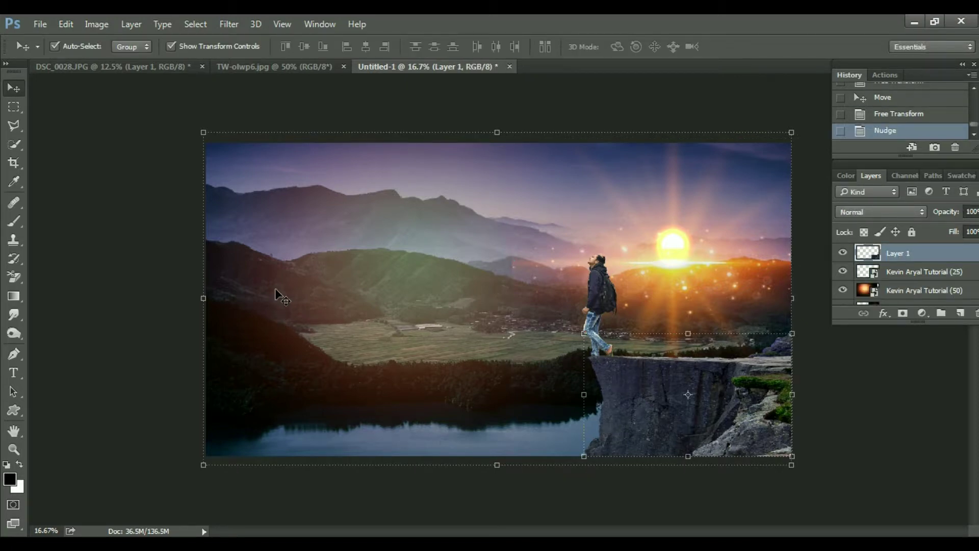
Move the Tutorial (50) orange sunlight layer lower in the scene.
mouse_move(522, 260)
mouse_down()
mouse_move(515, 278)
mouse_move(668, 287)
mouse_up()
key(ctrl+z)
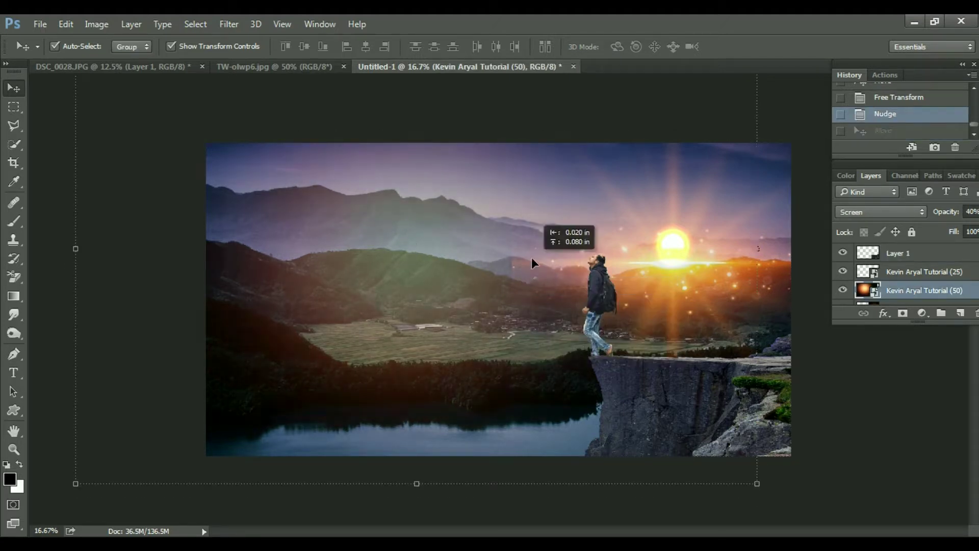
right_click(779, 266)
click(798, 275)
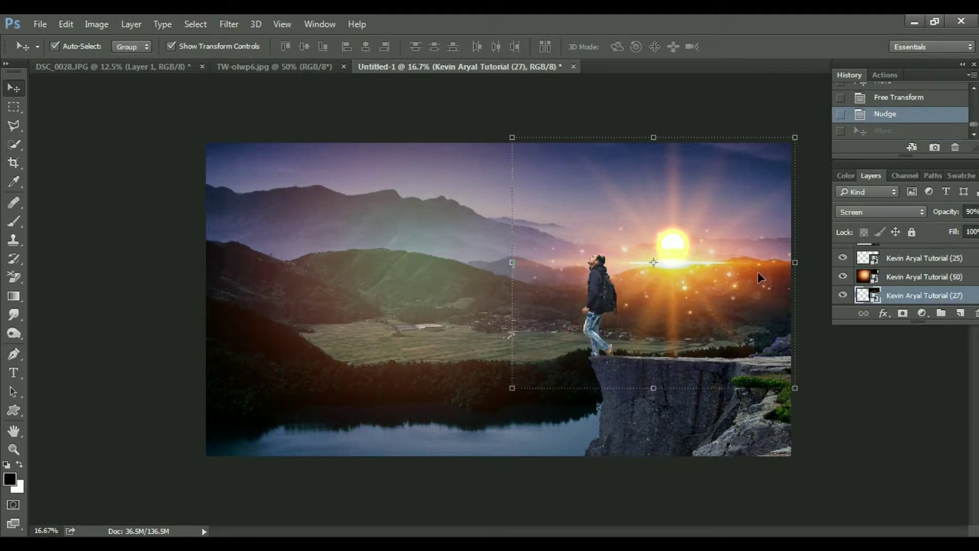
key(ctrl+plus)
key(ctrl+plus)
key(ctrl+plus)
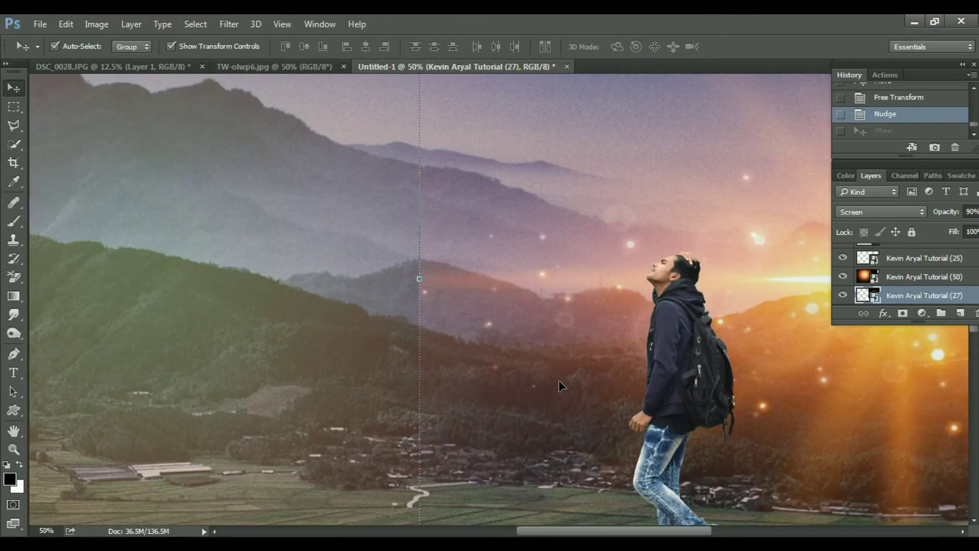
key(b)
key(v)
right_click(341, 278)
click(372, 288)
key(e)
key(v)
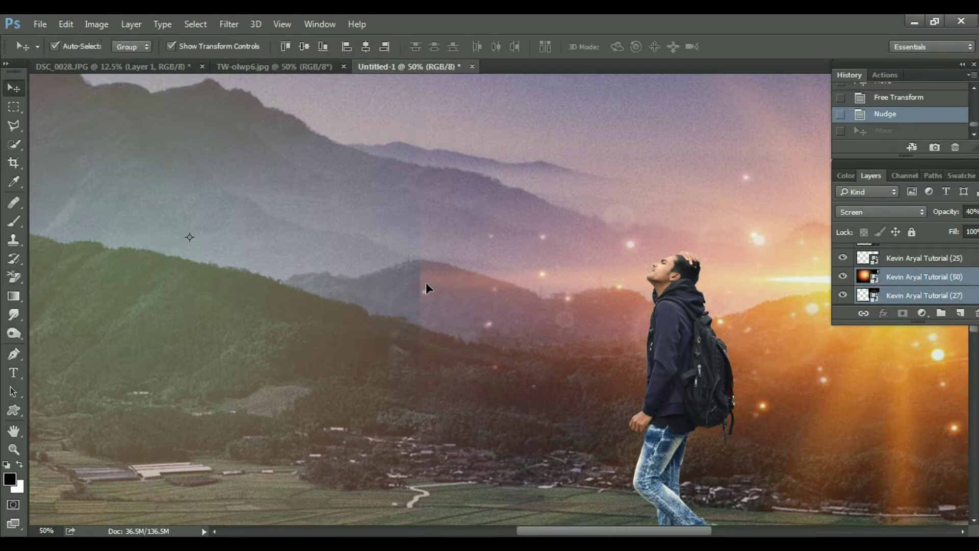
drag(427, 286, 427, 323)
Zoom out to the whole composition and select the man's layer.
key(e)
key(ctrl+minus)
key(ctrl+minus)
key(ctrl+minus)
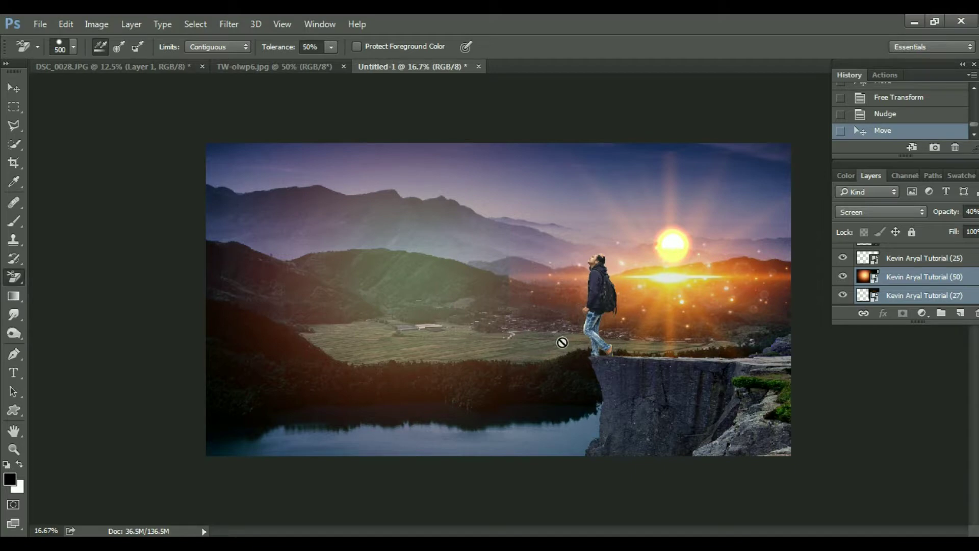
key(v)
click(602, 301)
scroll(607, 301, up, 1)
scroll(607, 301, up, 2)
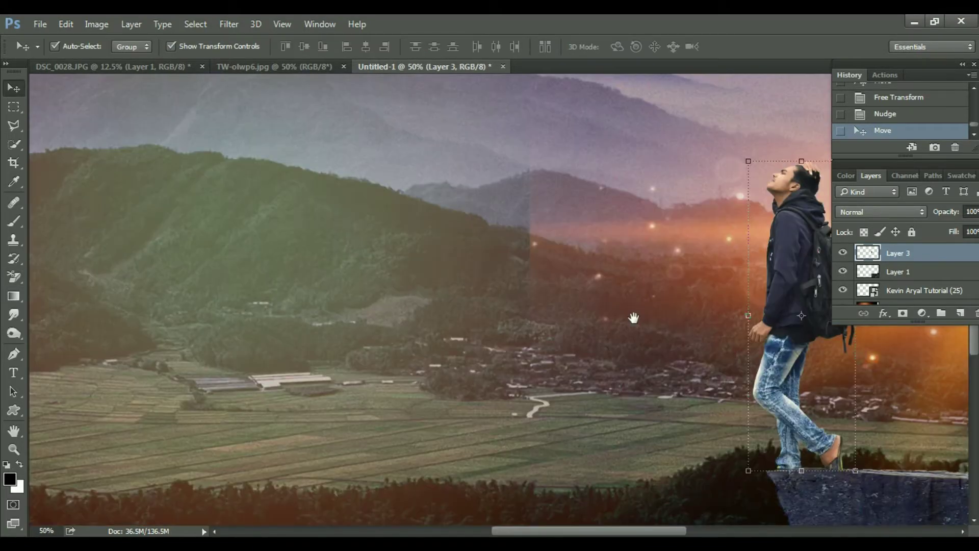
scroll(682, 201, right, 5)
Raise the man's saturation to +46 with Hue/Saturation.
key(ctrl+u)
drag(680, 331, 713, 331)
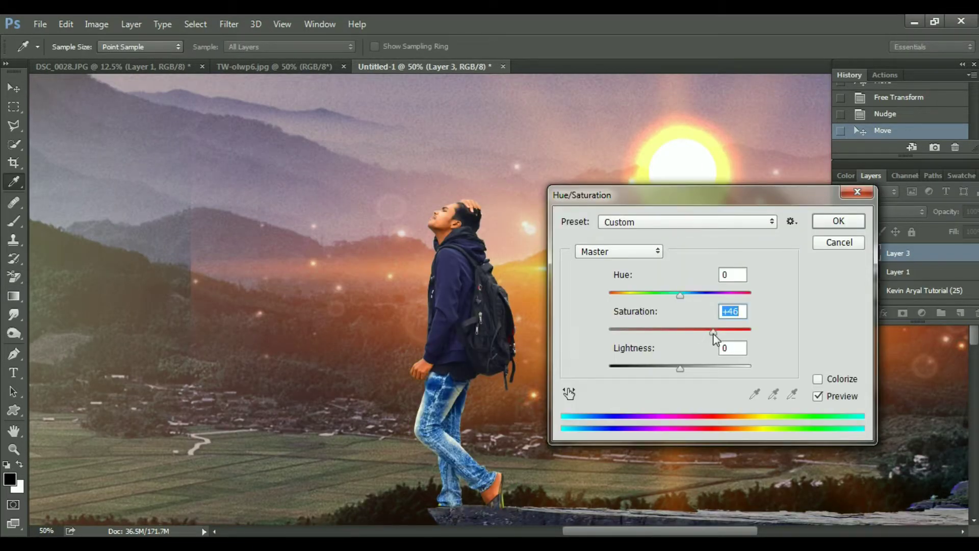
key(Return)
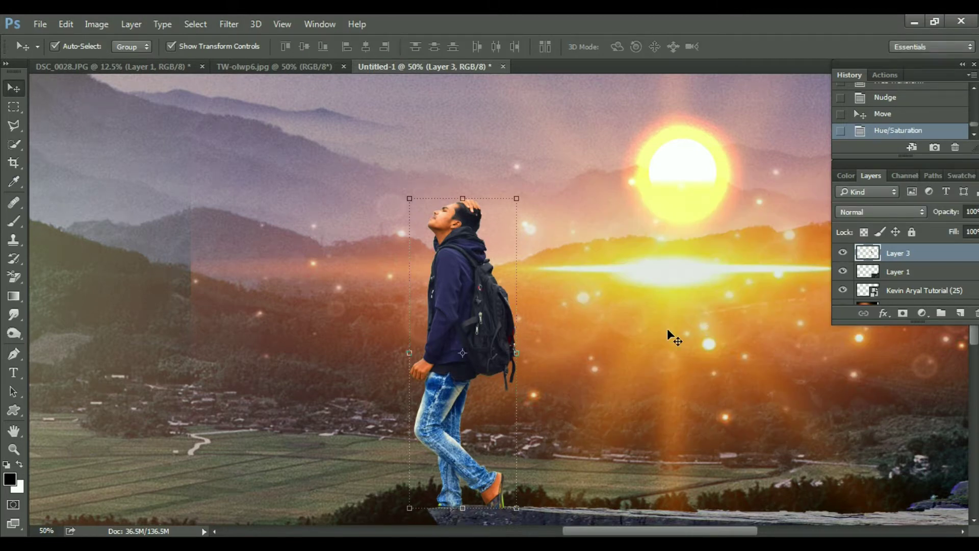
Brush warm orange light onto the man's backpack and hood at 39% opacity.
key(b)
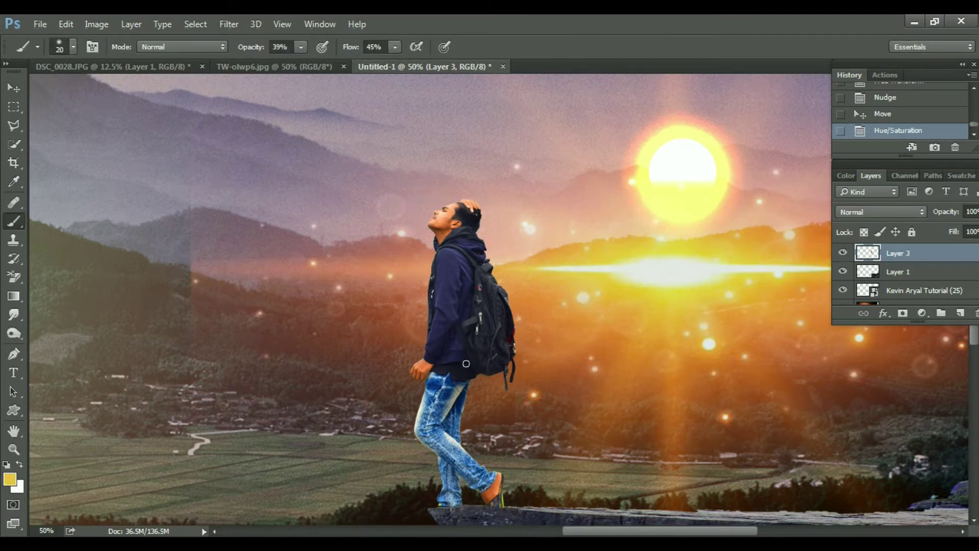
mouse_move(505, 309)
mouse_down()
mouse_move(505, 385)
mouse_move(492, 321)
mouse_move(541, 382)
mouse_up()
key(bracketright)
key(bracketright)
key(bracketright)
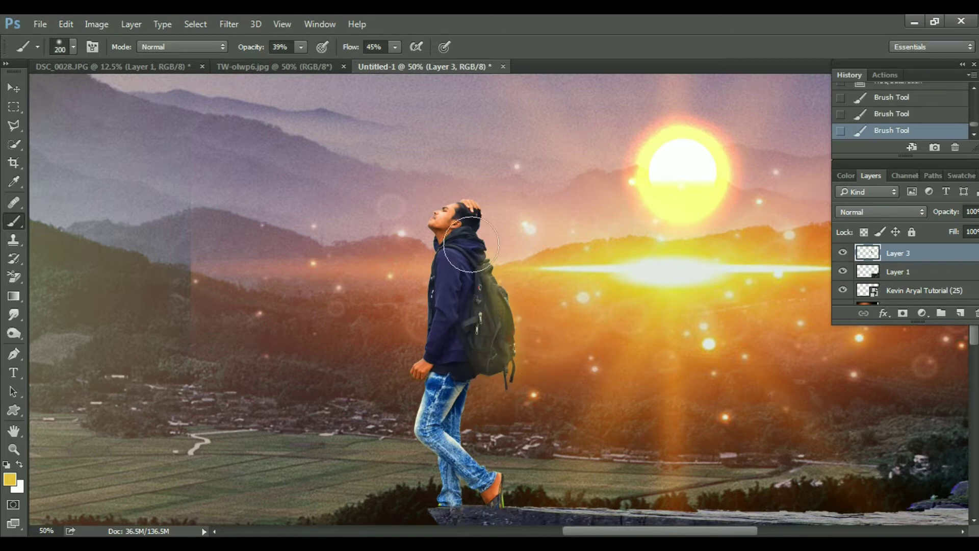
drag(479, 239, 497, 306)
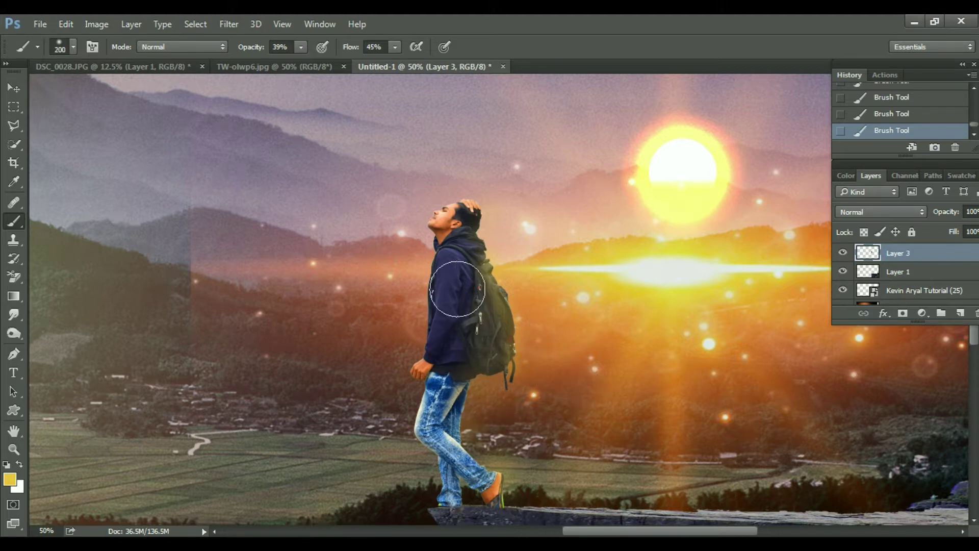
key(bracketright)
key(bracketright)
key(bracketright)
key(bracketright)
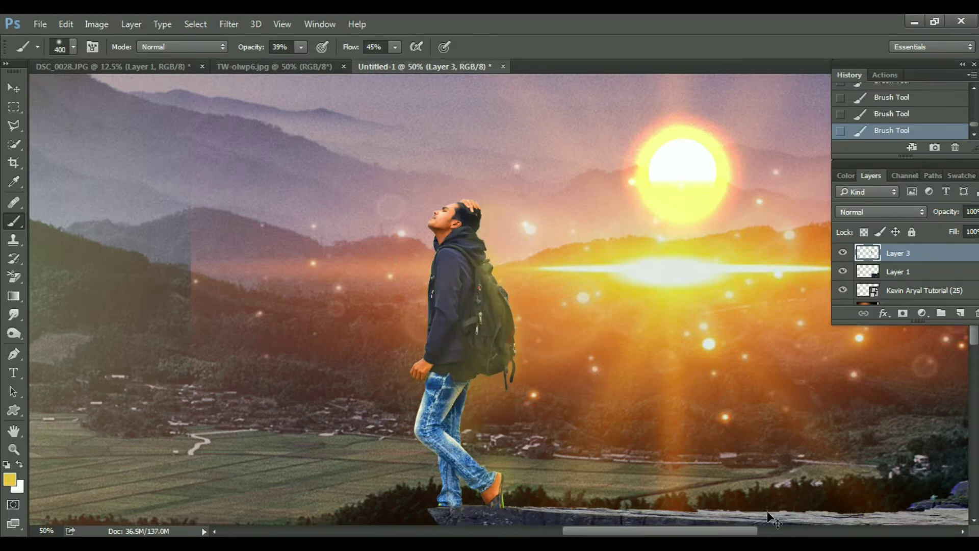
key(ctrl+minus)
key(ctrl+minus)
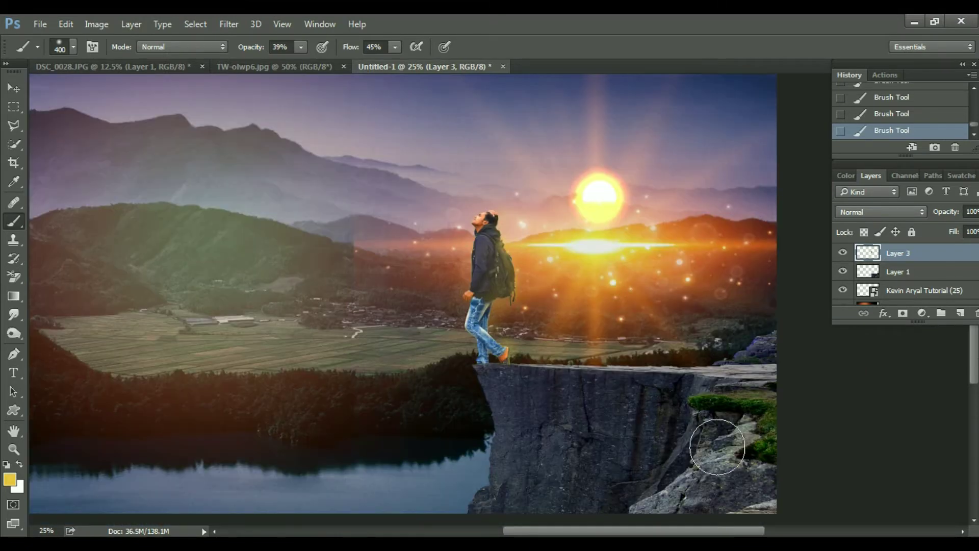
key(ctrl+minus)
Apply a Lens Blur with Blade Curvature 3 to landscape Layer 2.
key(v)
right_click(387, 161)
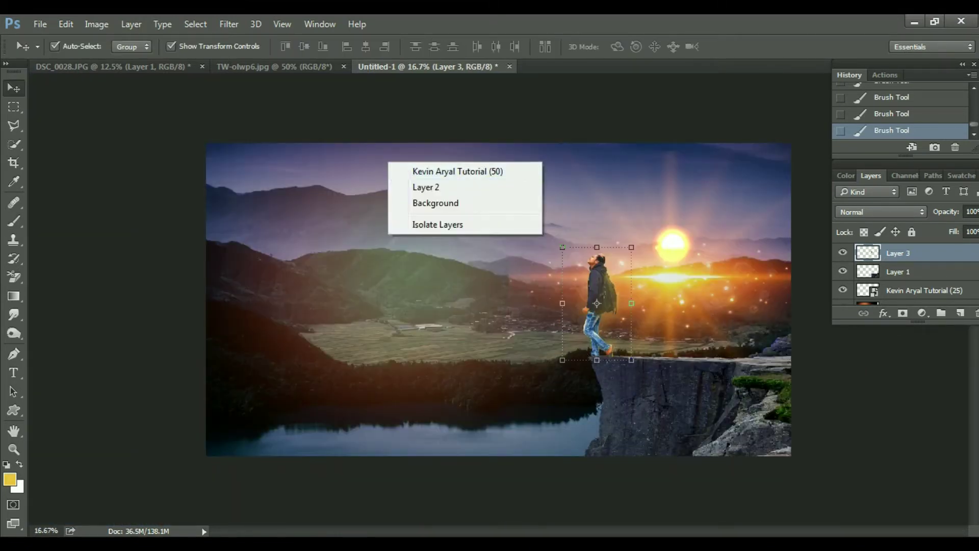
click(413, 204)
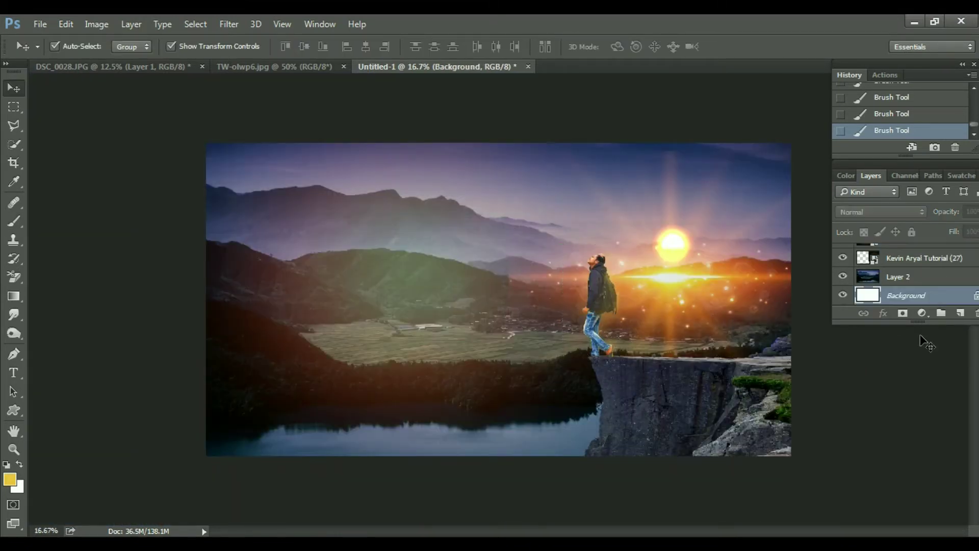
scroll(906, 295, up, 1)
click(907, 296)
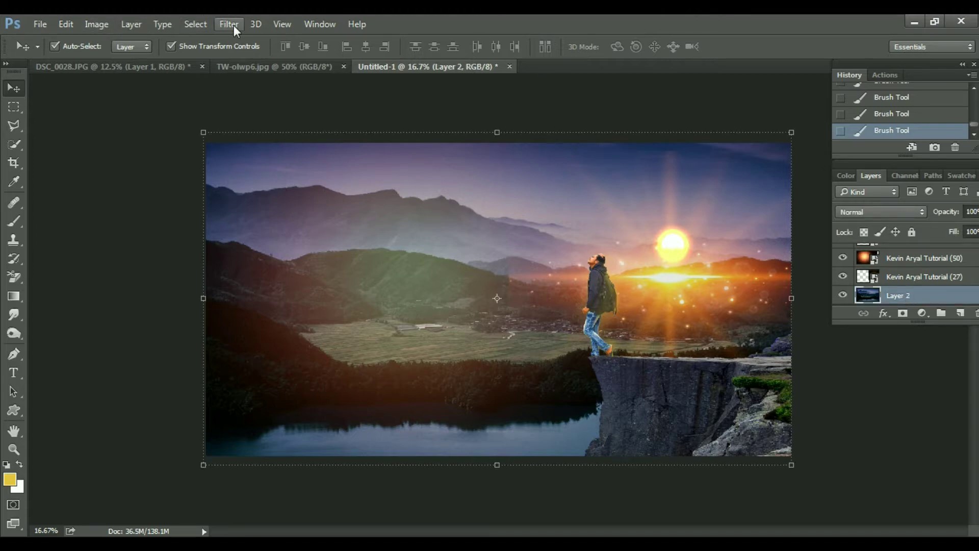
click(232, 24)
click(441, 242)
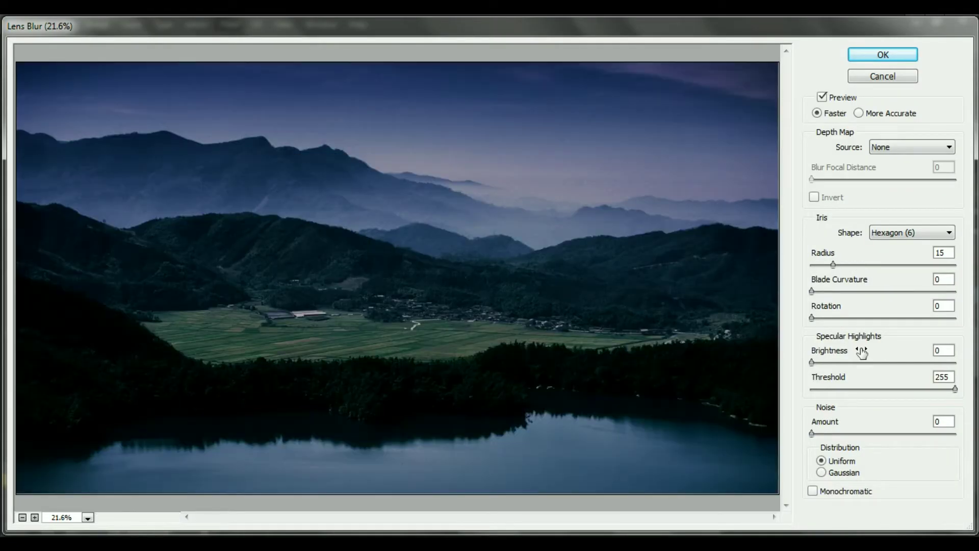
drag(846, 280, 853, 266)
key(Return)
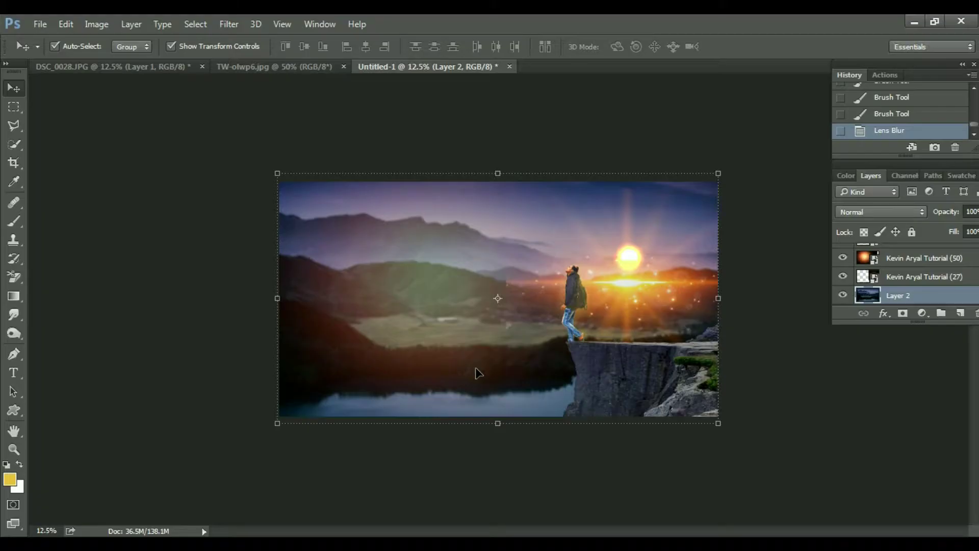
Reposition and shrink the Tutorial (50) flare around the sun, nudging it lower.
right_click(426, 276)
click(457, 285)
mouse_move(457, 327)
mouse_down()
mouse_move(543, 245)
mouse_move(549, 265)
mouse_up()
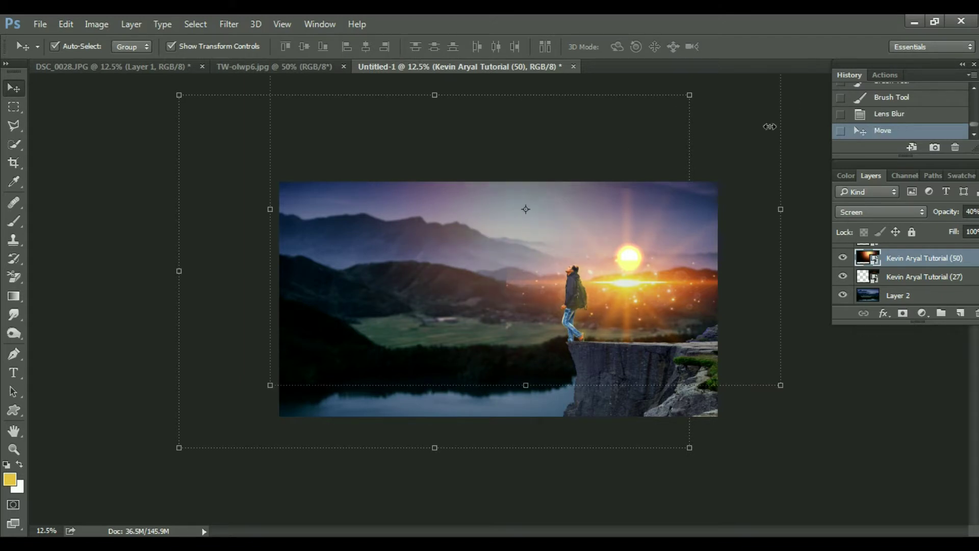
drag(781, 387, 684, 377)
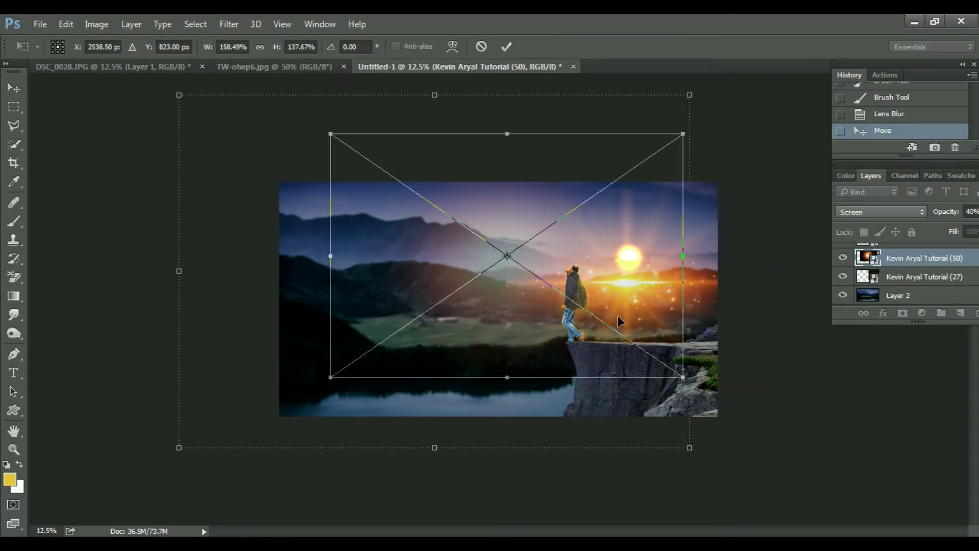
key(Return)
key(ctrl+plus)
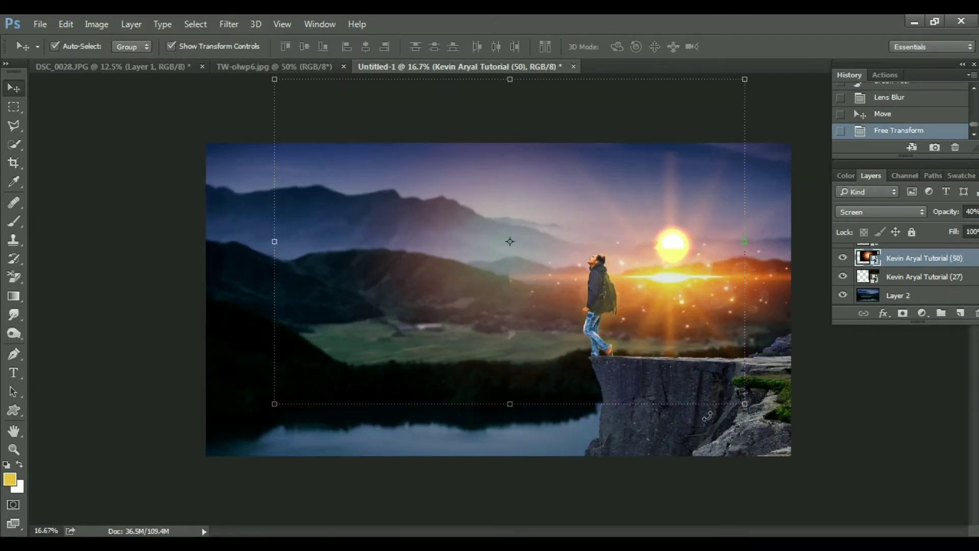
right_click(669, 284)
key(Escape)
click(510, 408)
key(Return)
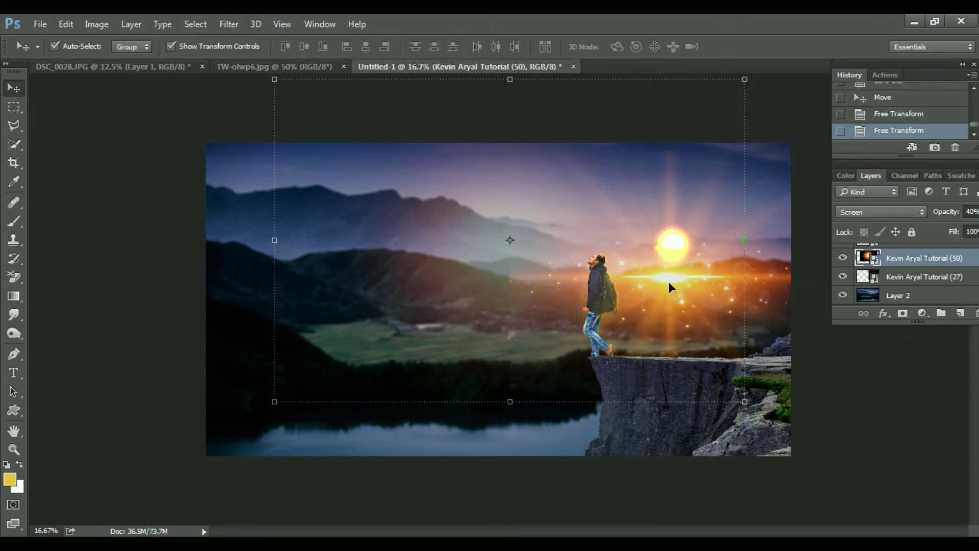
drag(675, 277, 670, 303)
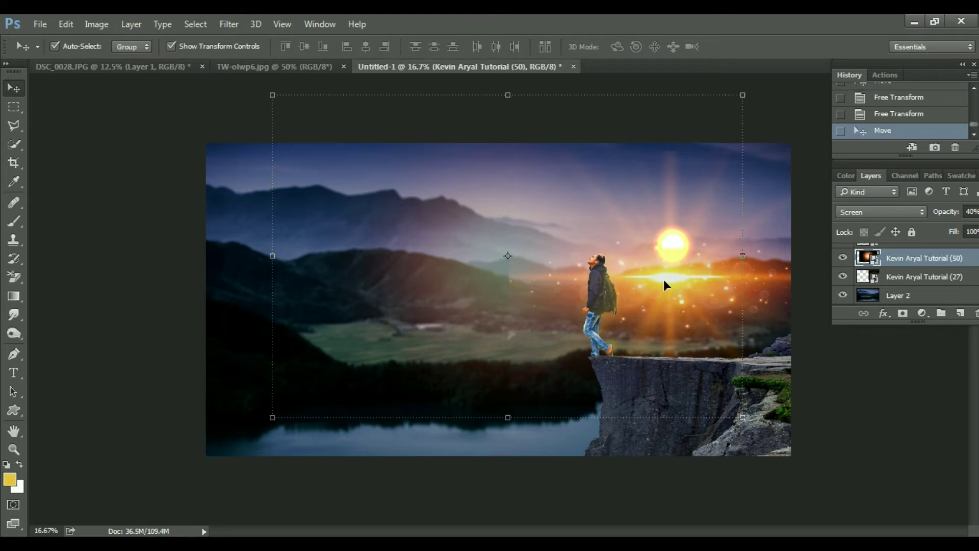
Move the flare up and stretch it wider toward the sun.
right_click(688, 287)
click(699, 296)
drag(698, 303, 692, 279)
drag(743, 249, 602, 250)
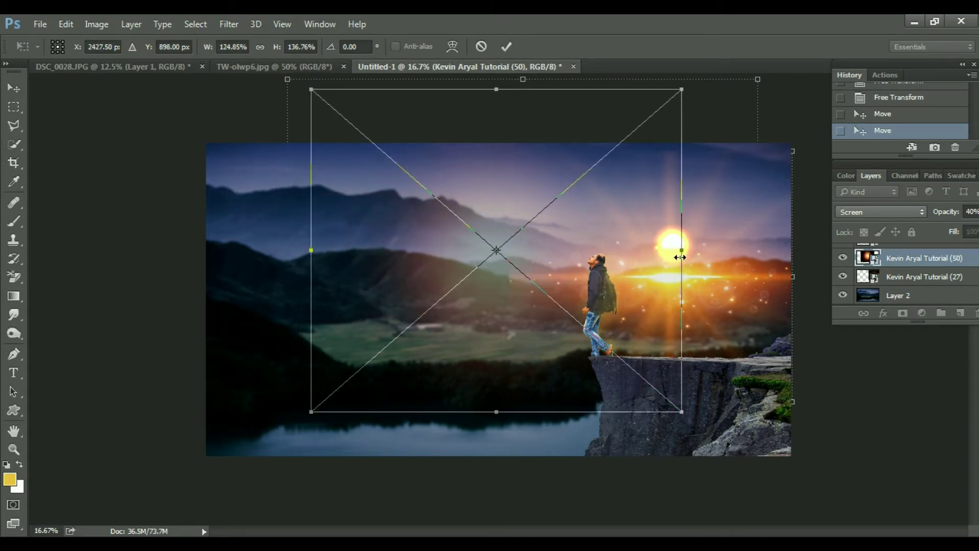
drag(558, 306, 567, 325)
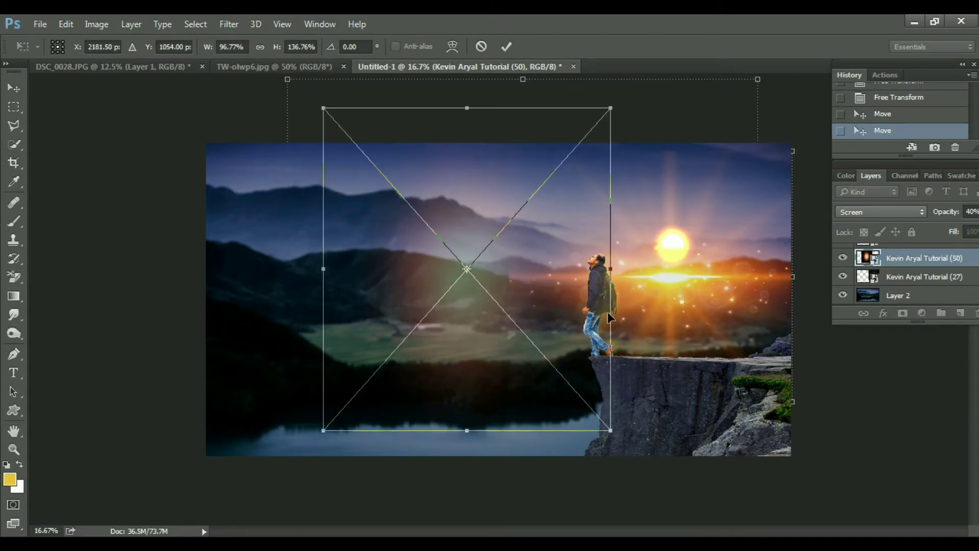
drag(611, 278, 686, 282)
key(Return)
Set the Tutorial (27) flare to 50% opacity and move it up slightly.
right_click(726, 279)
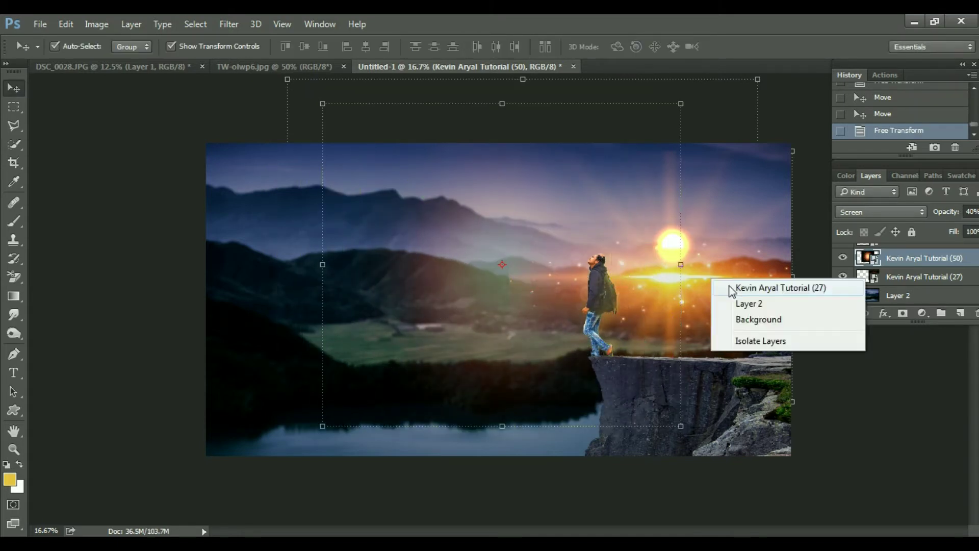
click(735, 286)
key(1)
key(5)
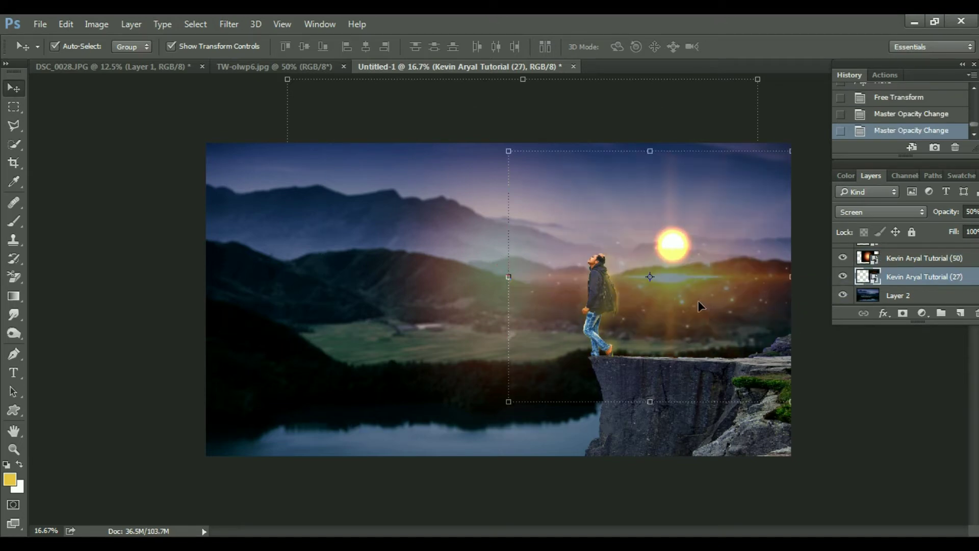
drag(699, 301, 699, 284)
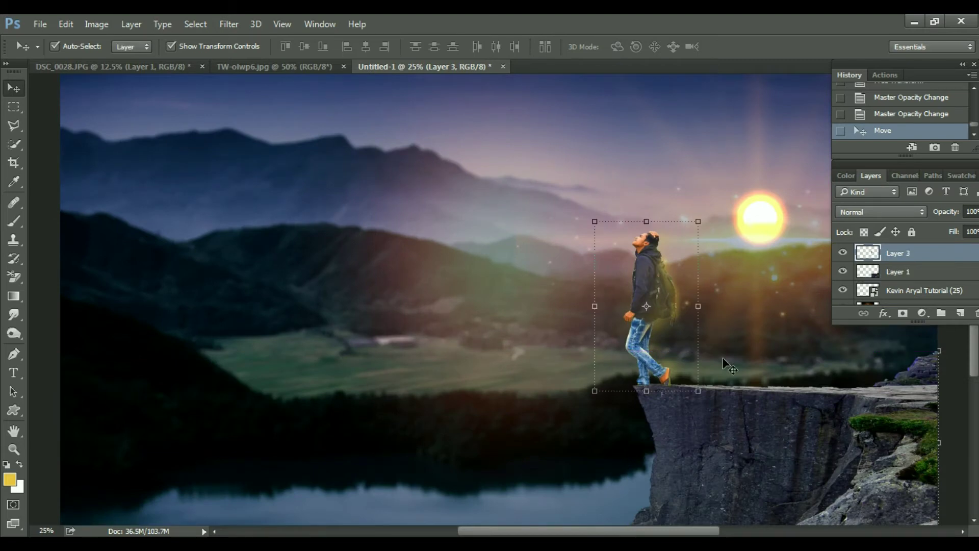
Darken the man's shadows with Levels, black input at 38.
key(ctrl+l)
drag(697, 269, 724, 269)
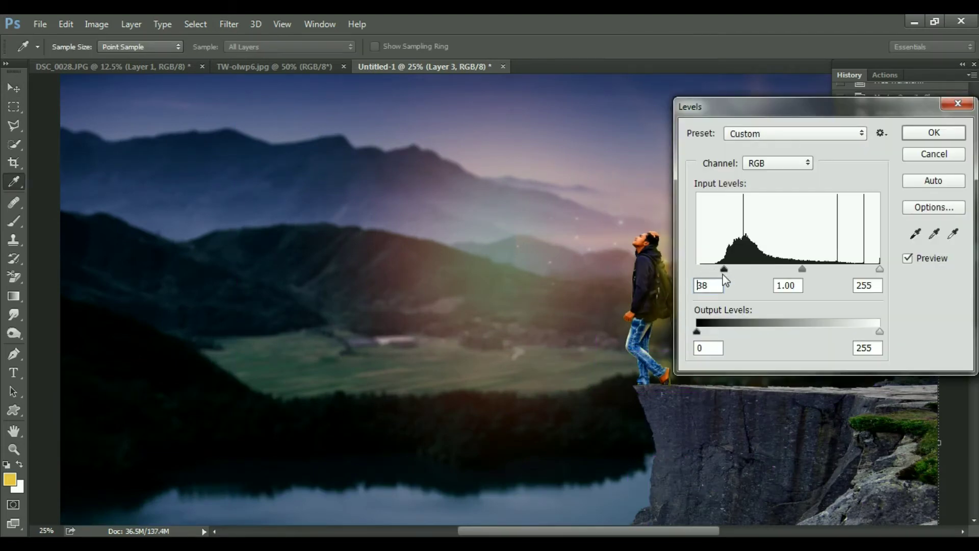
key(Return)
Set the man's Color Balance midtones to -14, 0, +22.
key(ctrl+b)
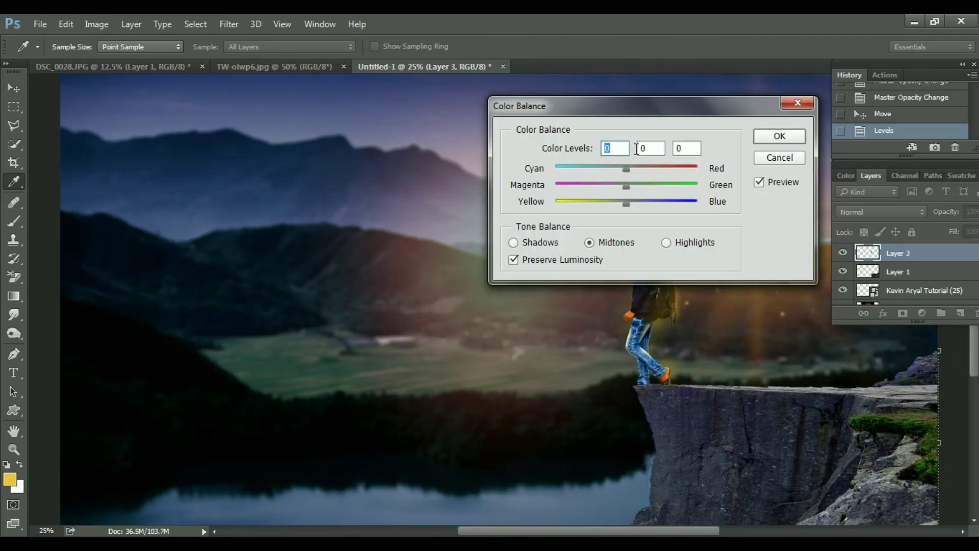
drag(601, 109, 340, 105)
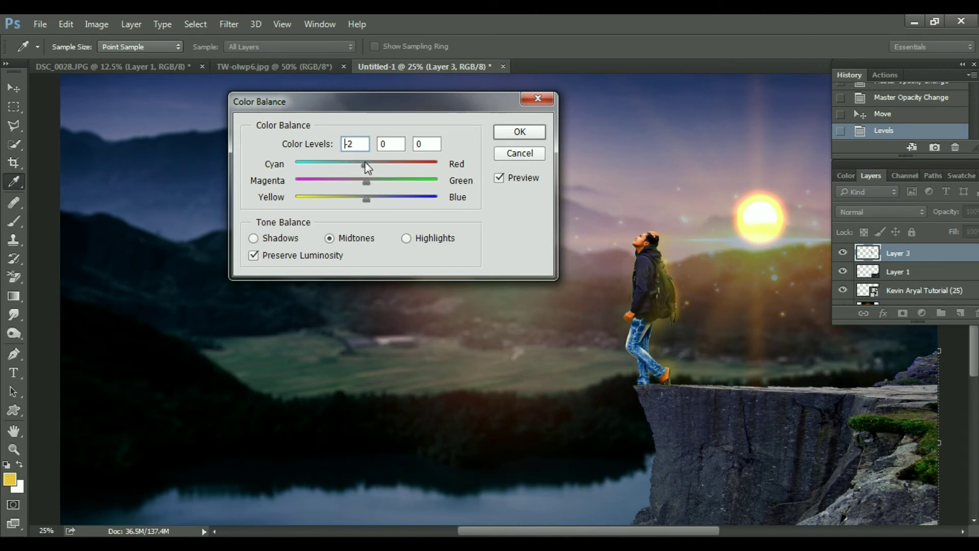
click(397, 199)
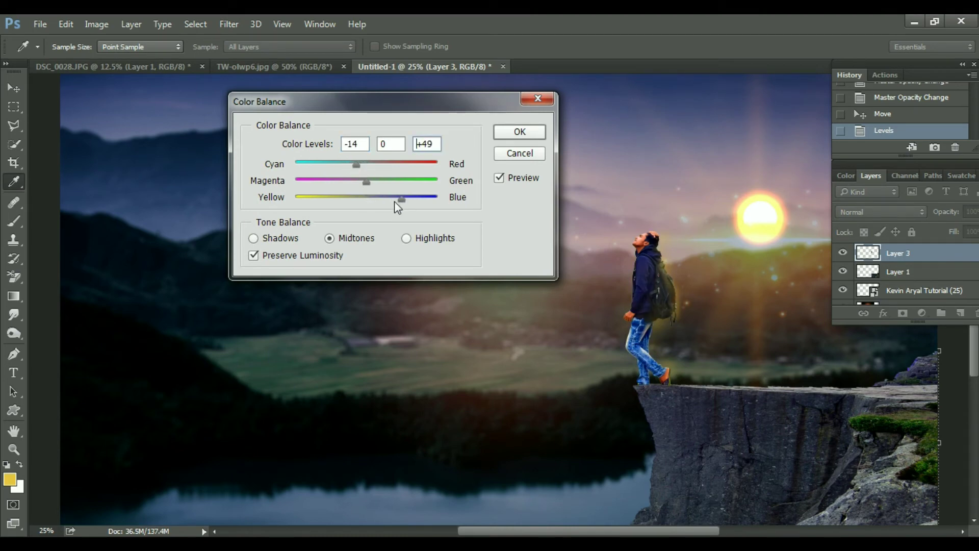
drag(393, 201, 376, 202)
Apply the colour balance, then erase the leftover halo around the man's backpack and head.
key(Return)
key(v)
key(ctrl+plus)
key(e)
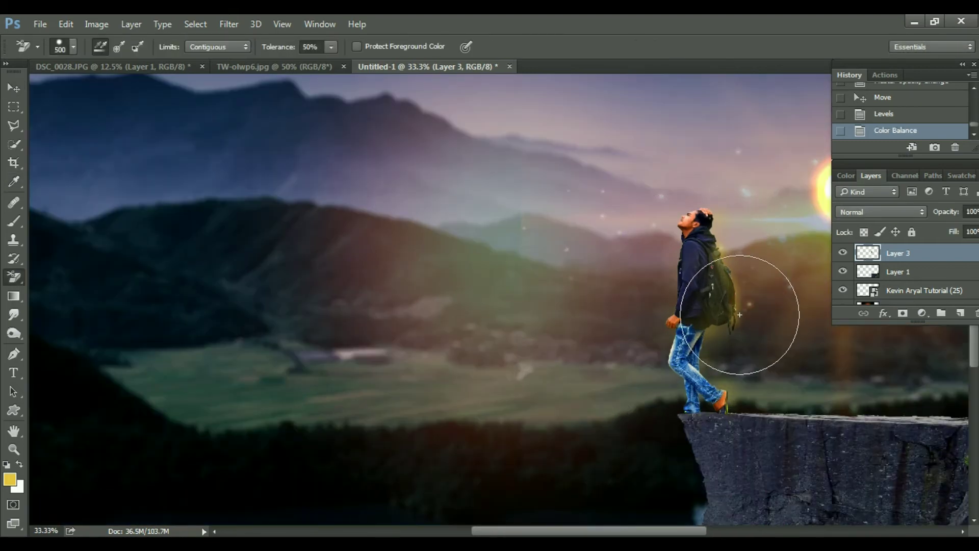
drag(732, 306, 787, 394)
drag(721, 420, 742, 261)
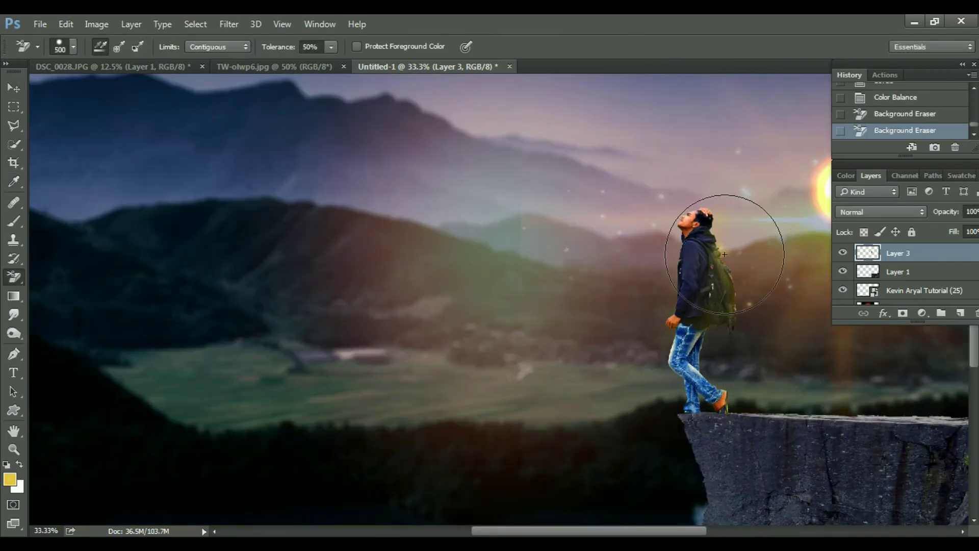
Dodge the man's feet and hand at 200 px, Midtones, 87% exposure.
key(v)
key(o)
key(bracketleft)
key(bracketleft)
key(bracketleft)
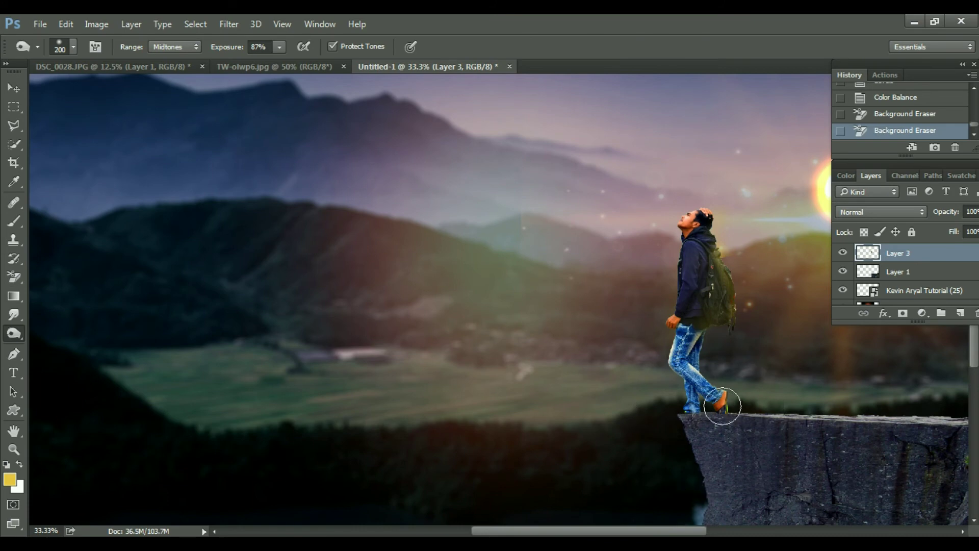
click(718, 403)
click(666, 323)
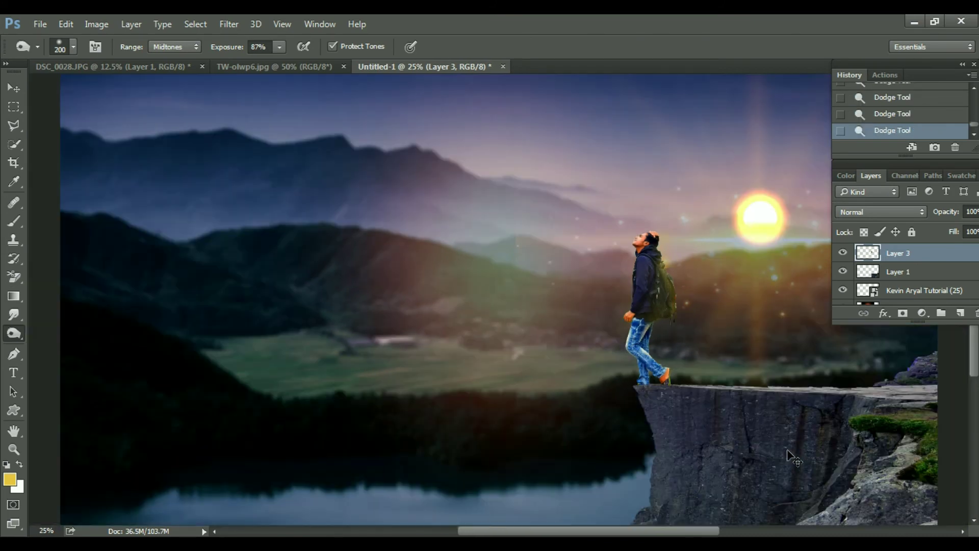
drag(857, 448, 689, 449)
scroll(739, 485, down, 2)
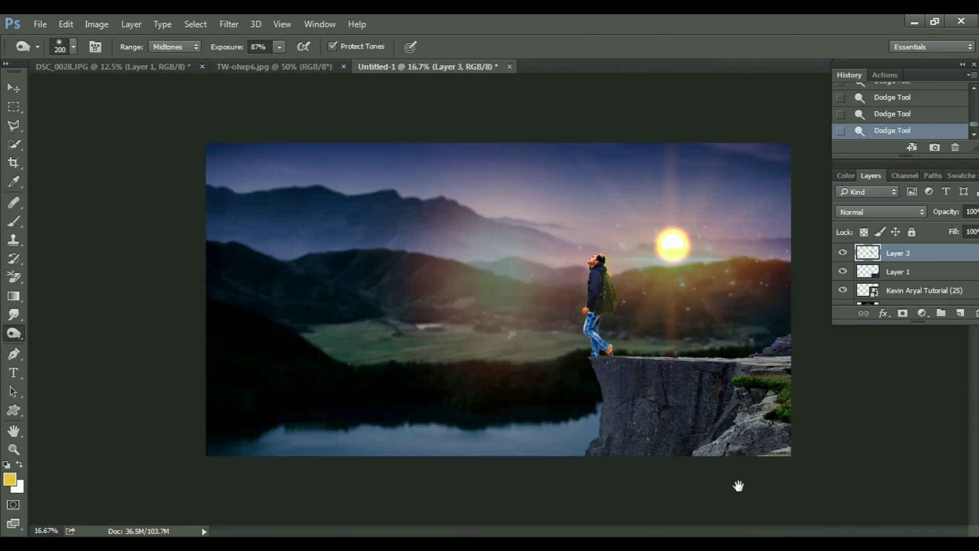
scroll(631, 468, up, 1)
drag(631, 469, 614, 475)
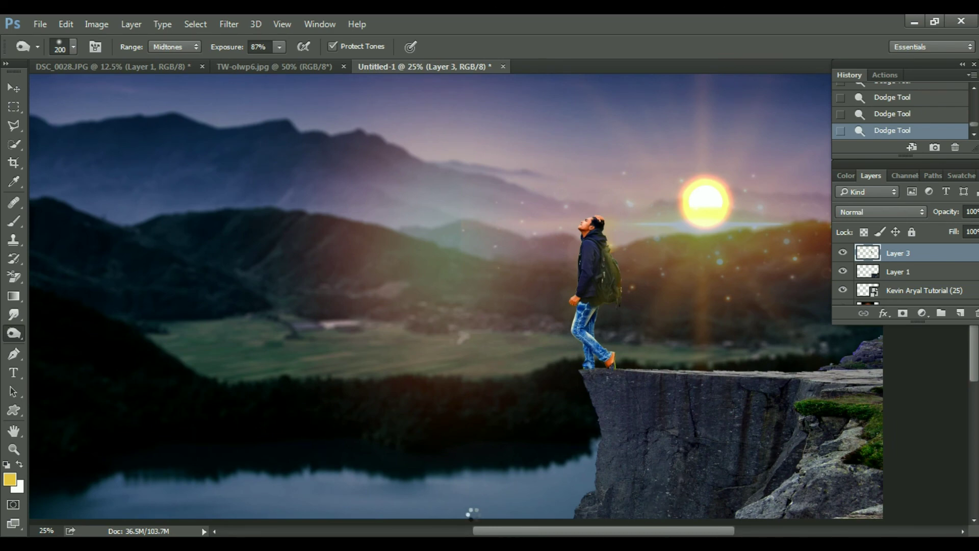
Merge all layers into one and save the sunset composite as a JPG.
key(ctrl+shift+e)
key(ctrl+shift+s)
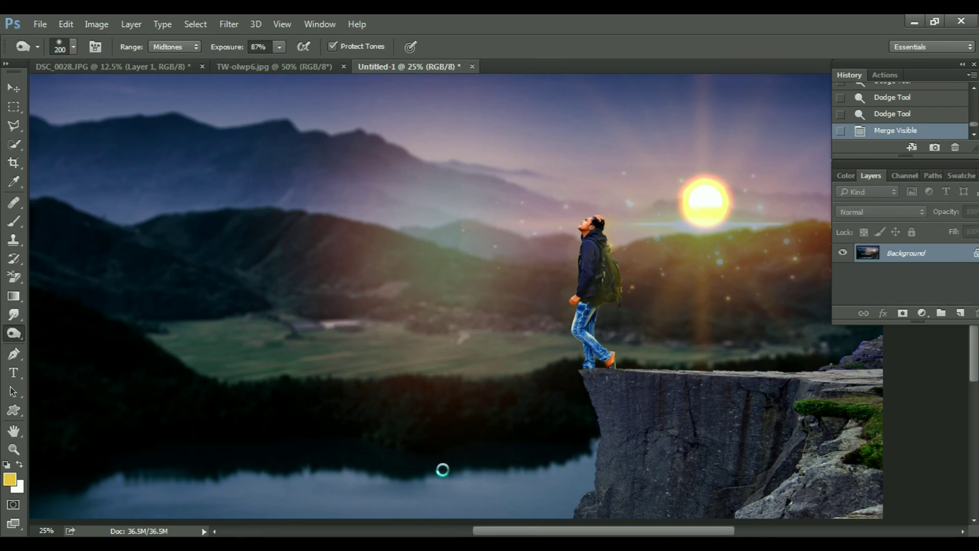
click(191, 383)
text(-1-)
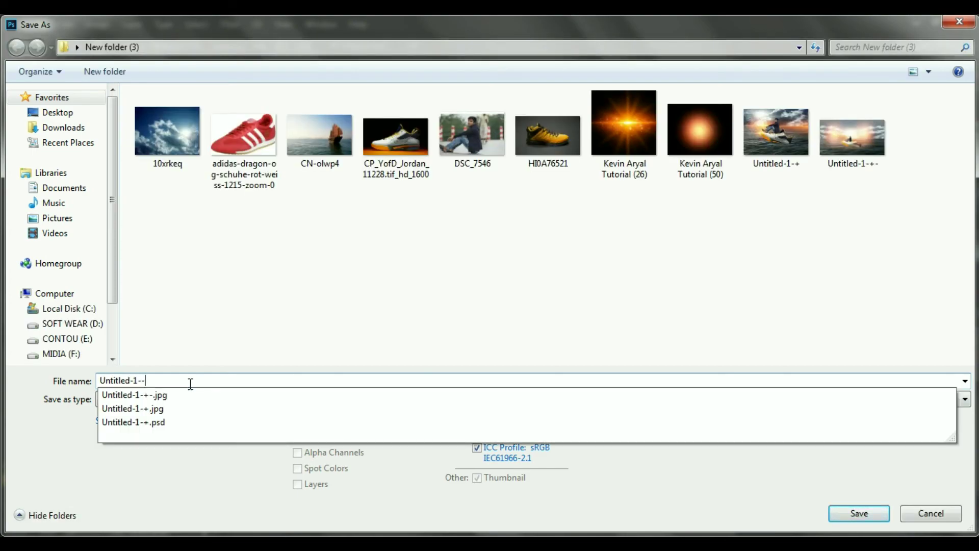
text(-)
key(Return)
key(Return)
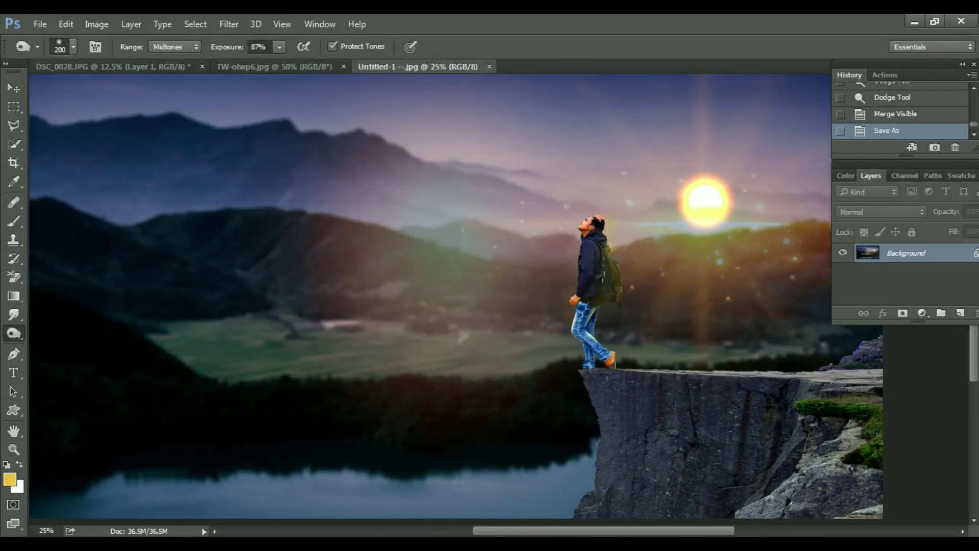